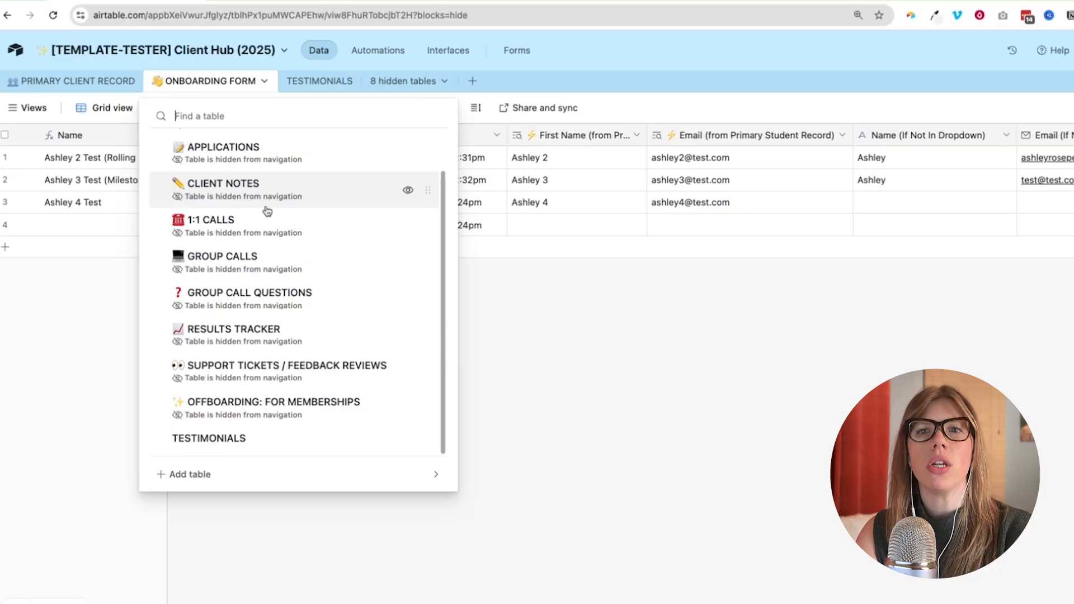
Look through the base's full list of tables, from Primary Client Record down to Testimonials, and close the list.
scroll(235, 307, up, 3)
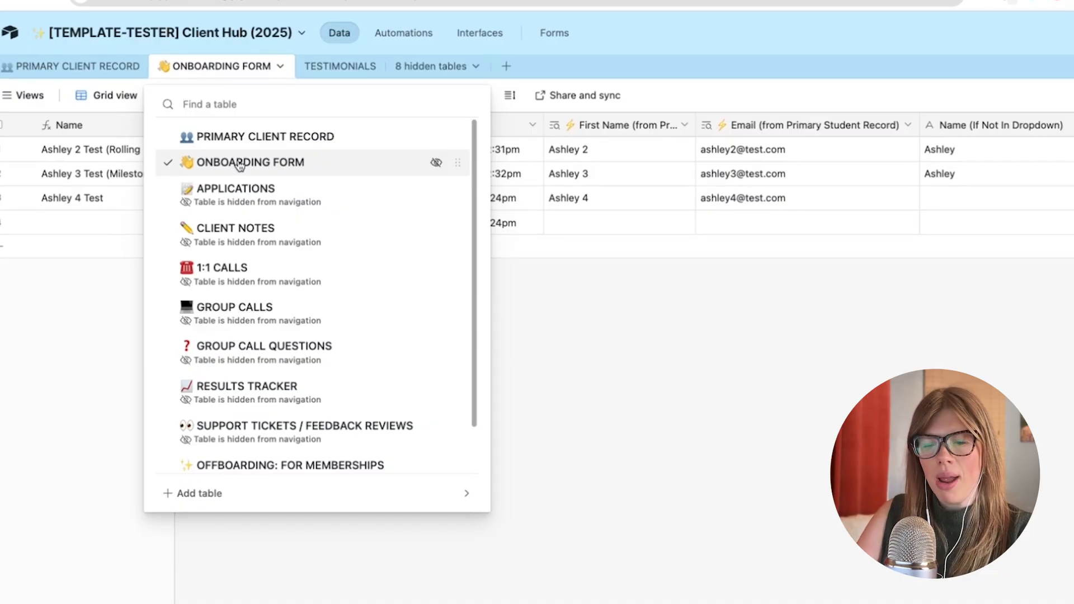
key(super+equal)
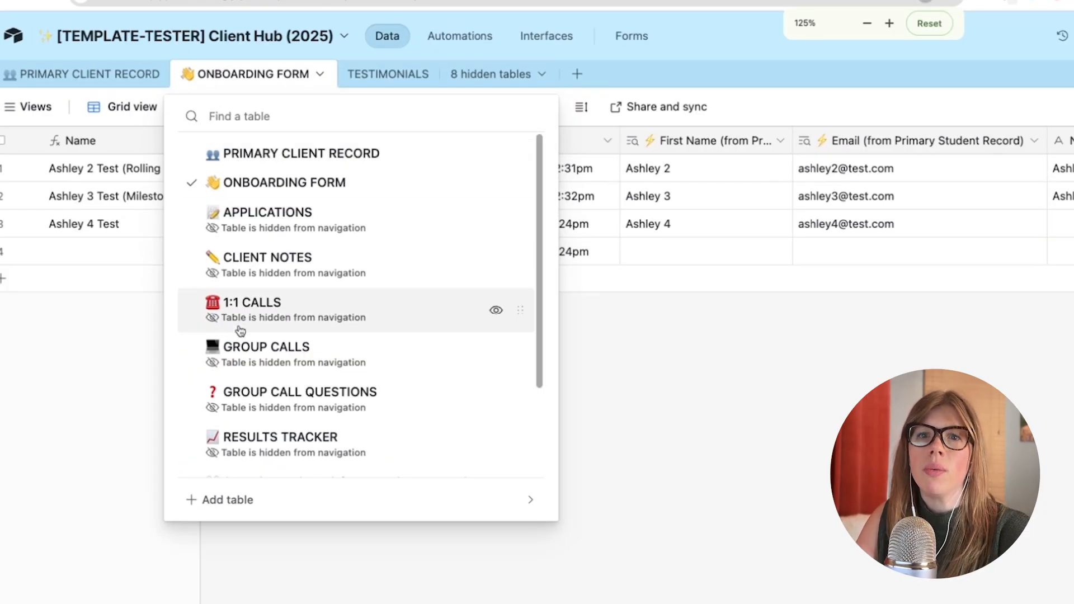
scroll(232, 358, down, 2)
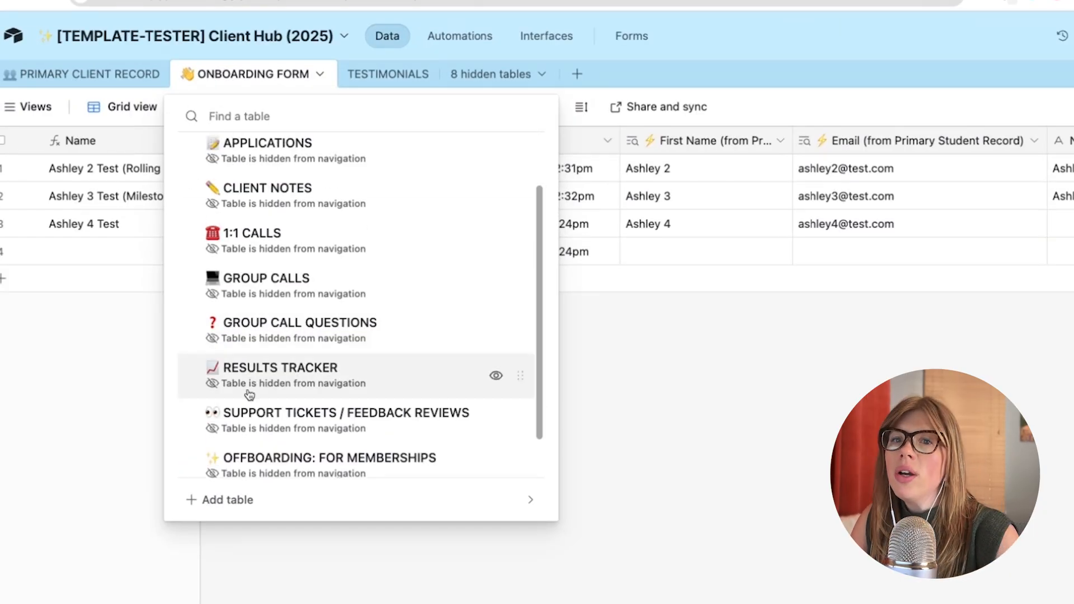
scroll(238, 396, down, 1)
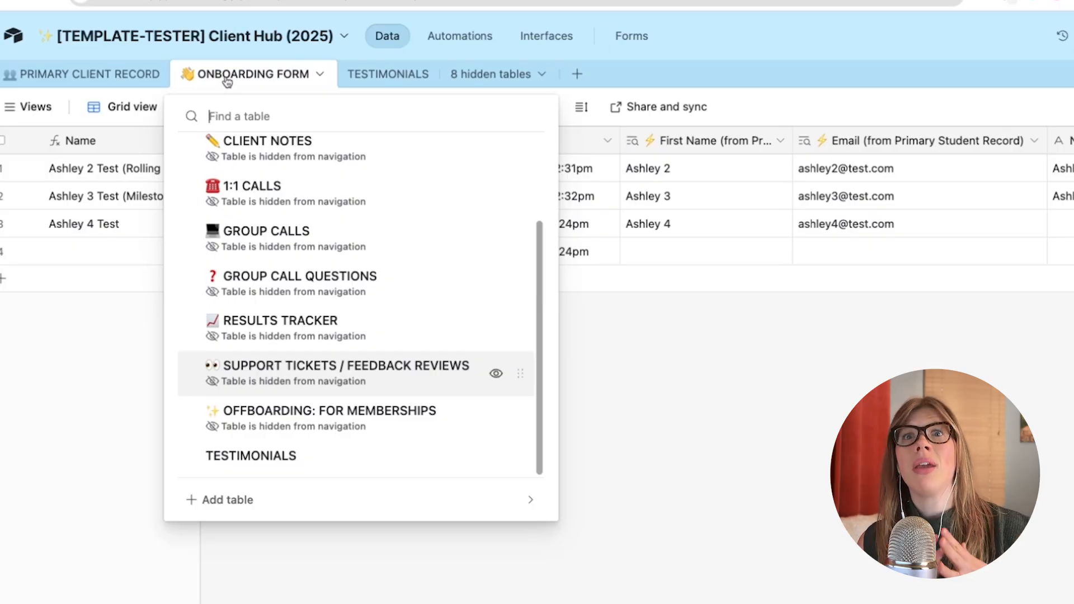
scroll(249, 202, up, 3)
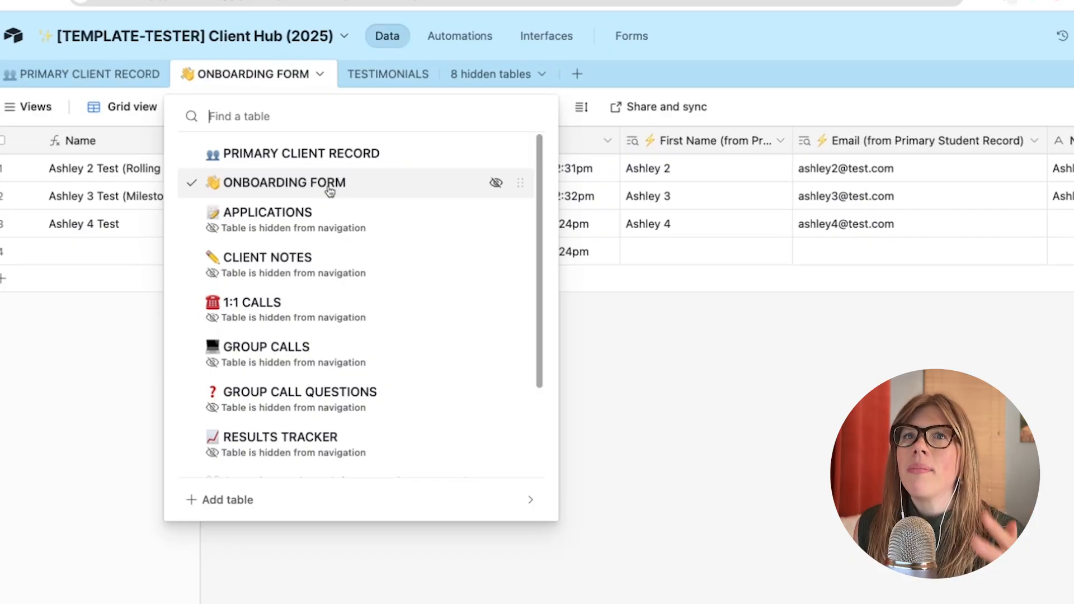
scroll(330, 190, down, 1)
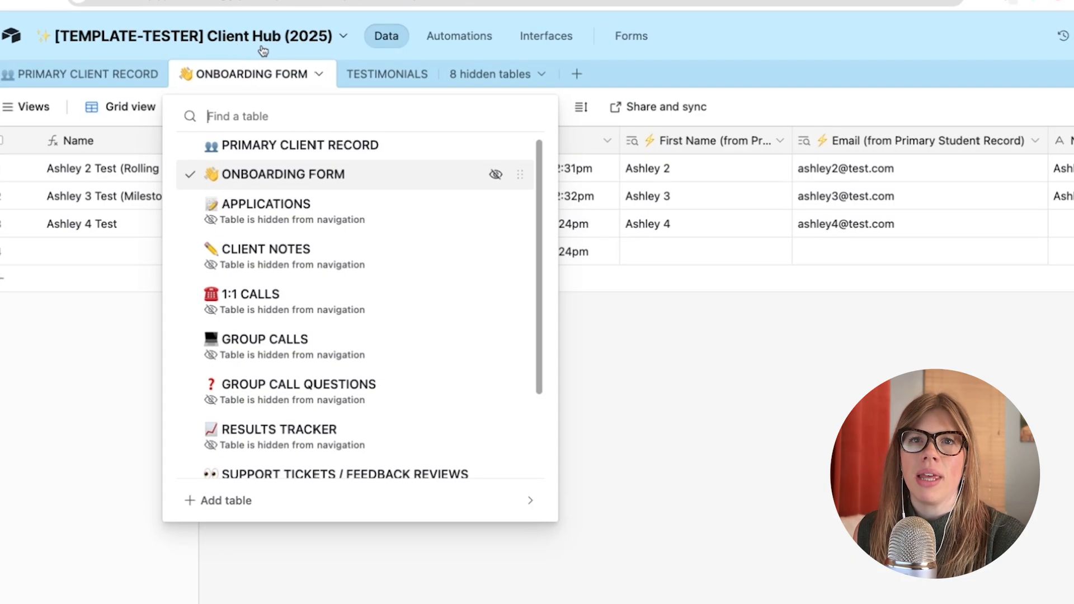
click(710, 213)
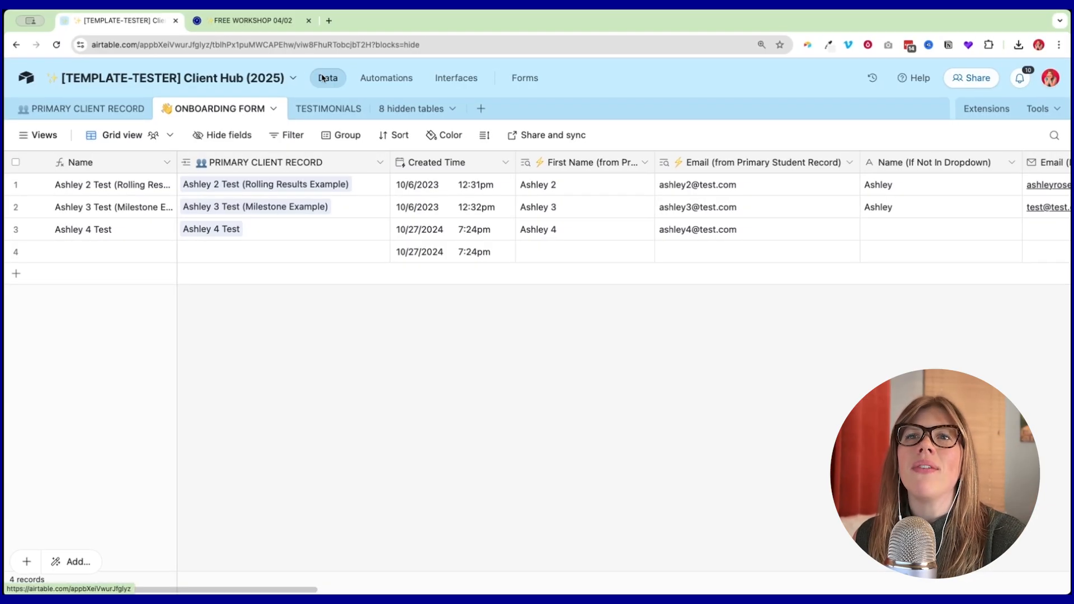
View the Primary Client Record, Onboarding Form and Testimonials tables one after another.
click(398, 111)
click(52, 110)
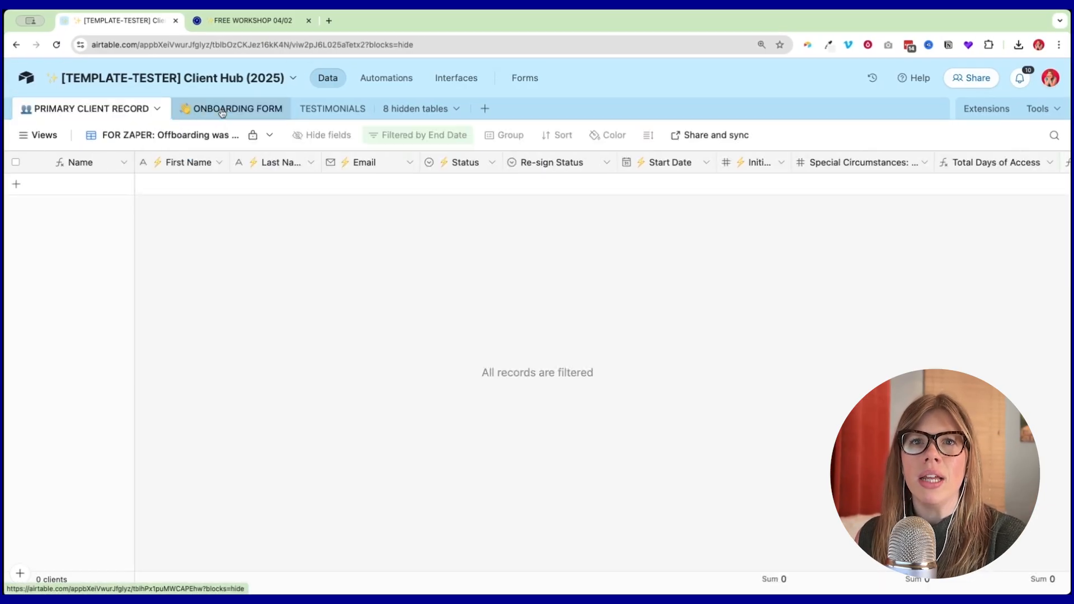
click(216, 110)
click(312, 110)
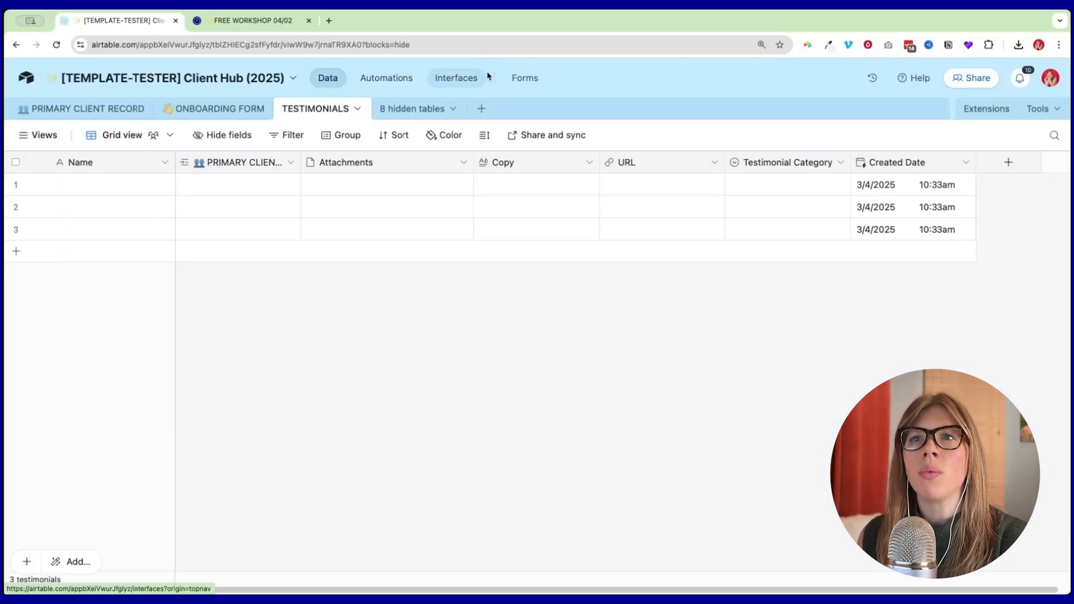
Open the base's automations and collapse the Onboarding Form and Offboarding sections.
click(385, 80)
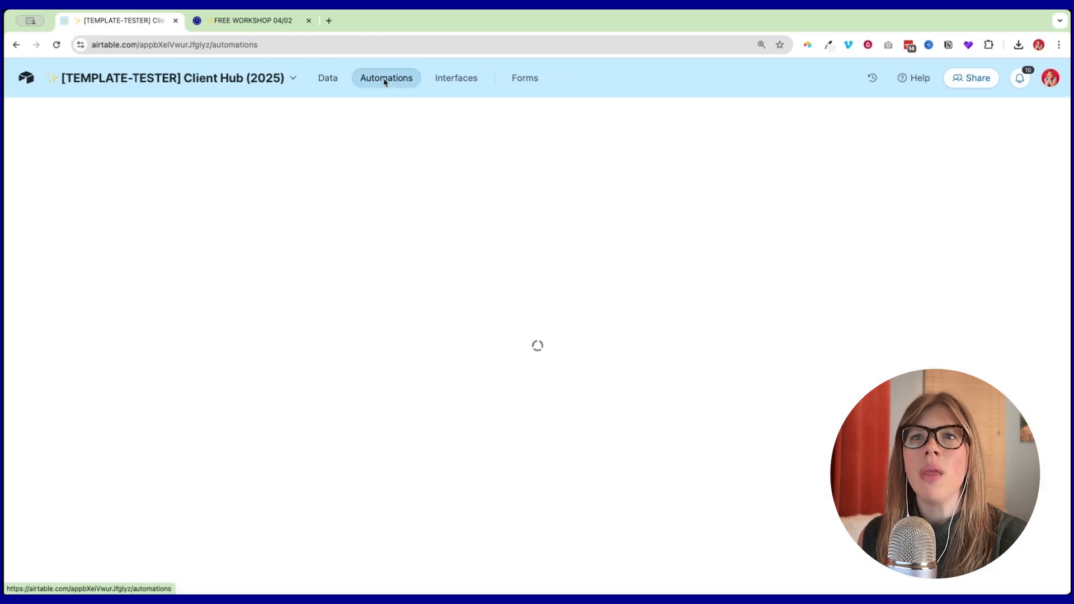
mouse_move(270, 184)
mouse_down()
mouse_move(216, 159)
mouse_move(366, 181)
mouse_move(267, 185)
mouse_up()
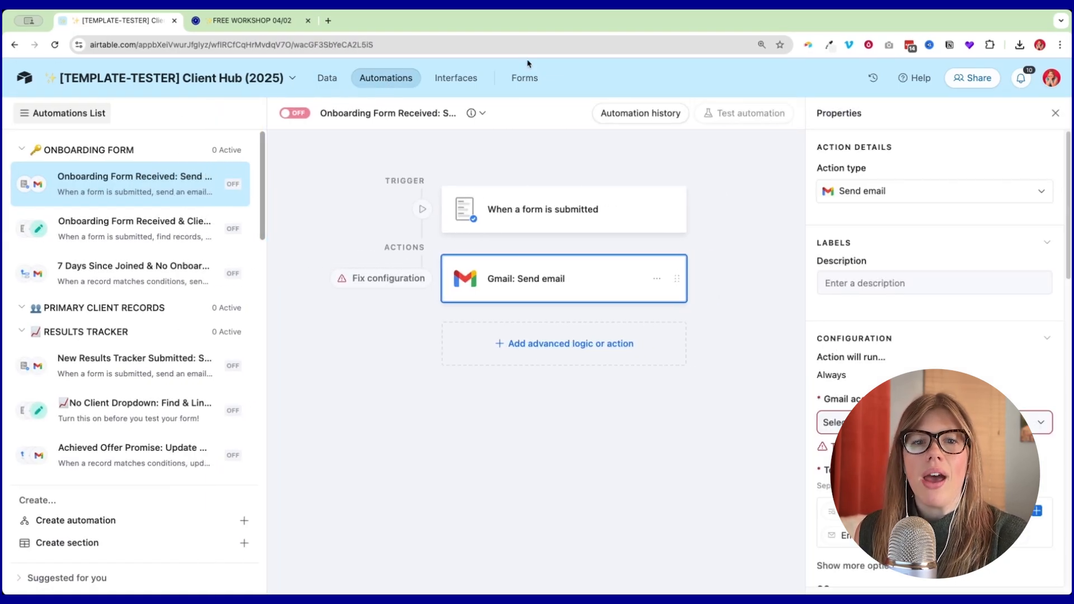
scroll(157, 235, down, 1)
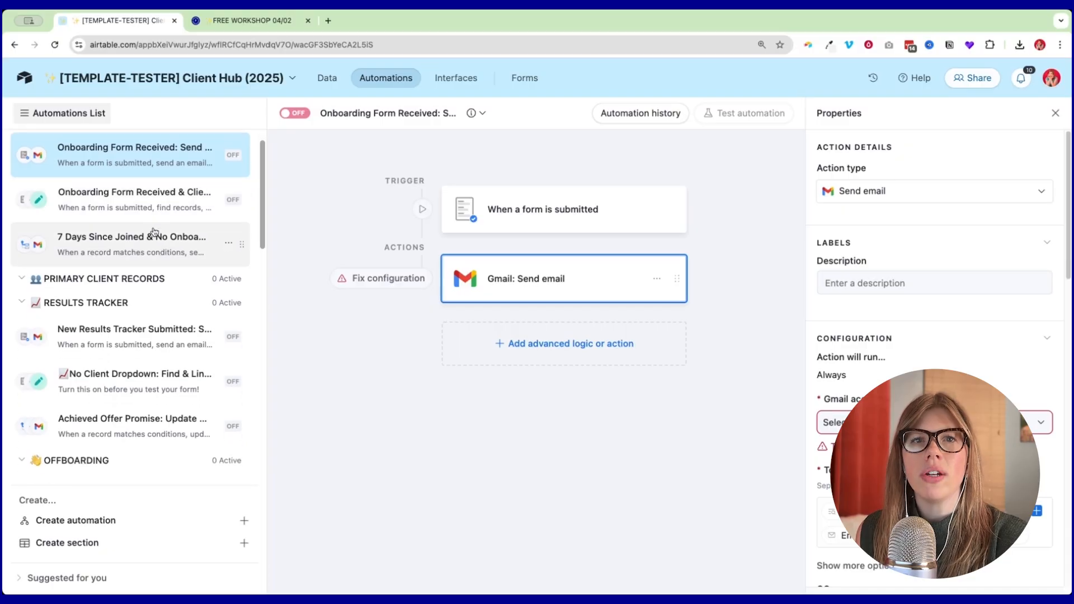
scroll(65, 153, up, 1)
click(21, 150)
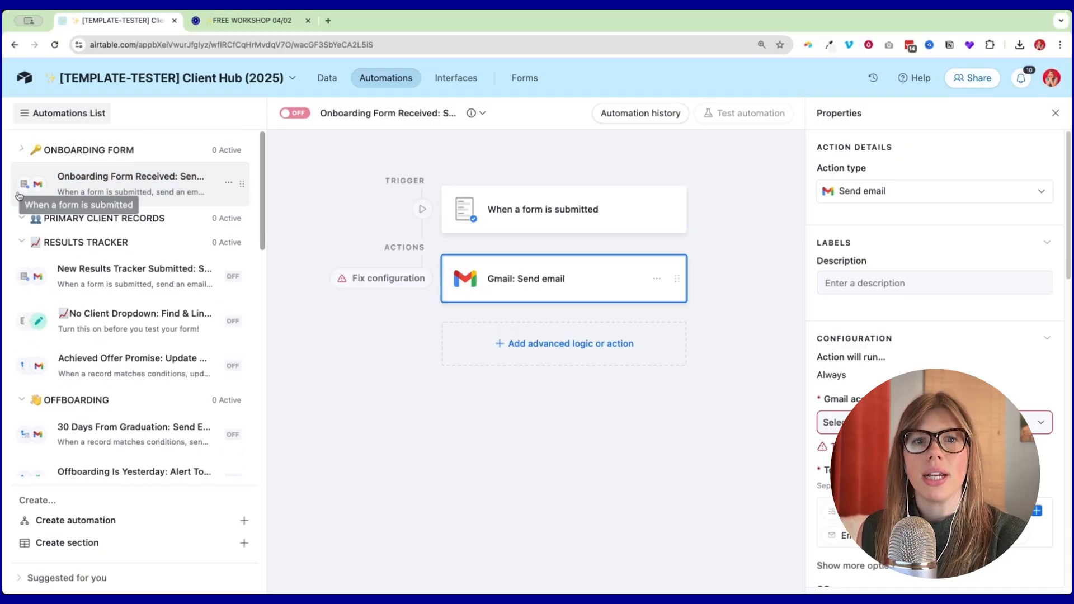
click(21, 399)
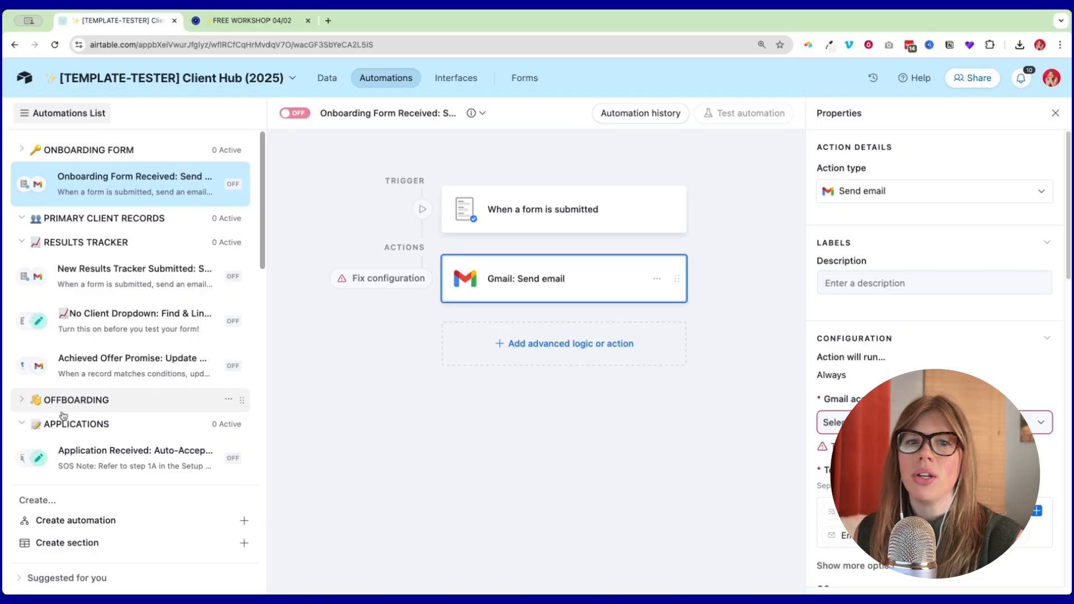
Look through the existing automations in the Results Tracker, Applications and 1:1 Calls sections.
scroll(84, 442, down, 2)
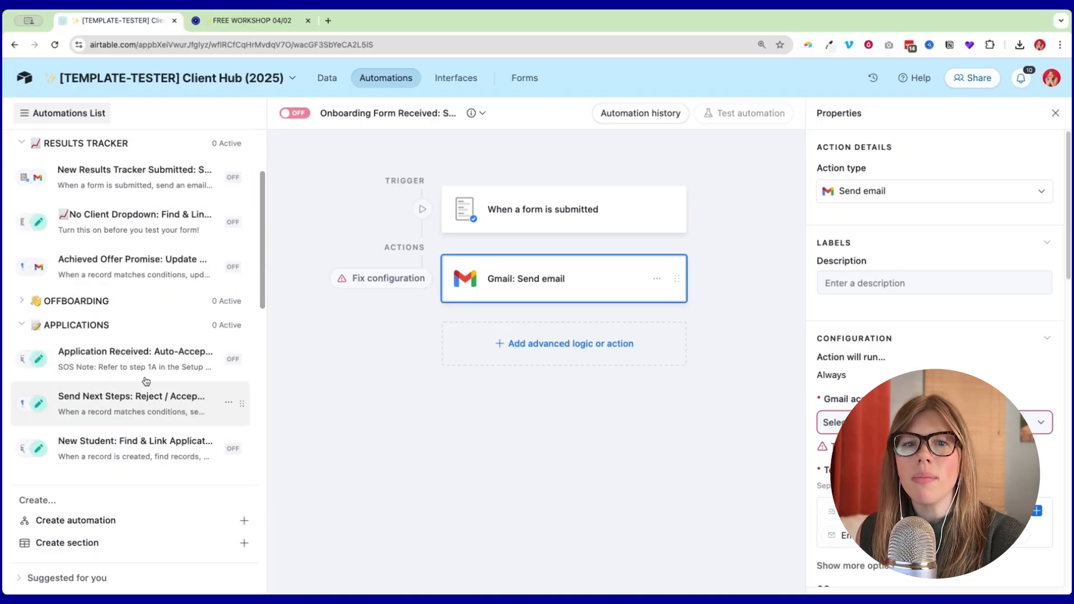
scroll(103, 392, down, 1)
scroll(112, 364, down, 3)
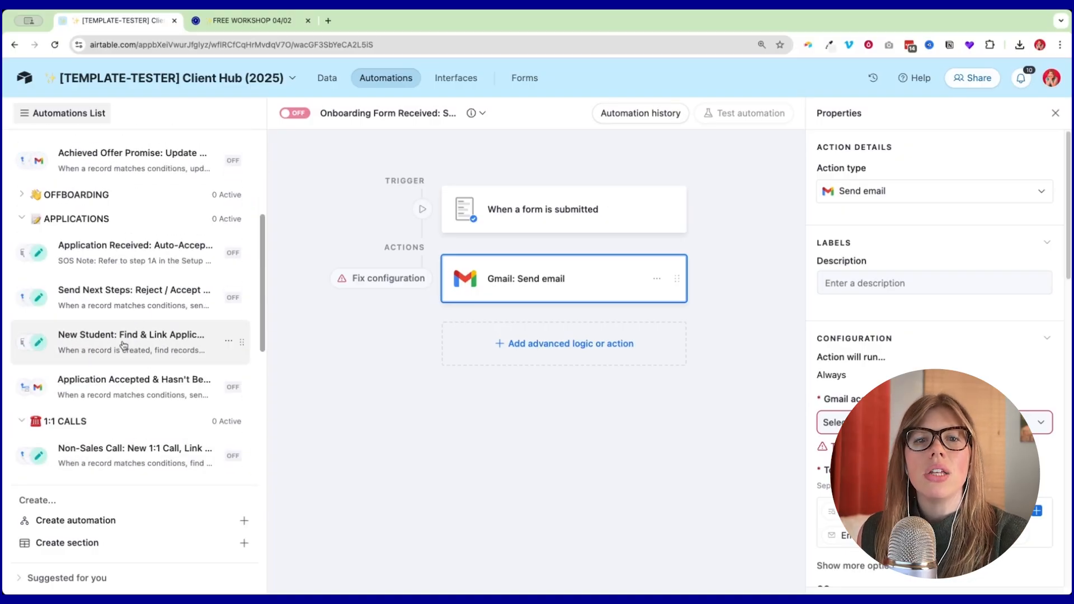
scroll(123, 263, up, 3)
scroll(129, 266, up, 3)
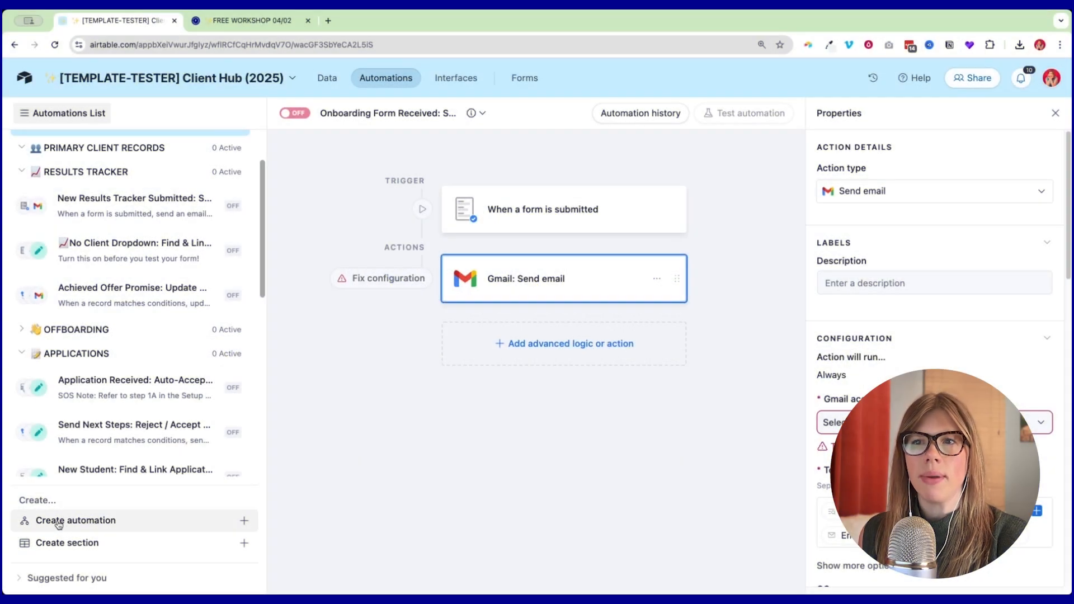
Create a new automation and open its choice of triggers.
click(58, 519)
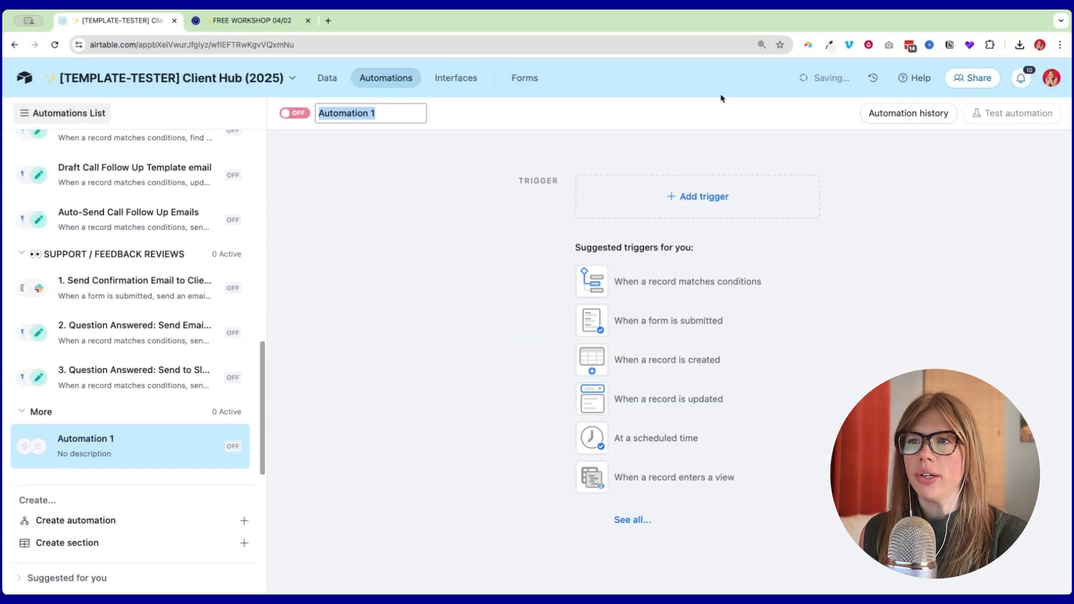
click(691, 200)
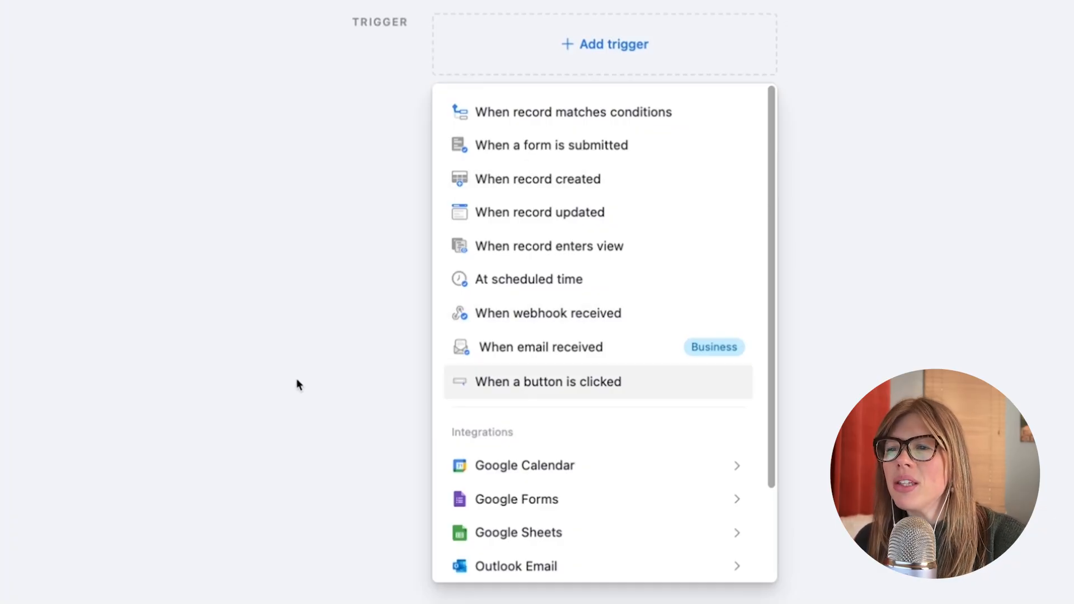
Examine the available triggers, including those offered by the Google Calendar, Google Forms, Google Sheets and Outlook integrations.
scroll(532, 388, down, 2)
scroll(532, 389, down, 2)
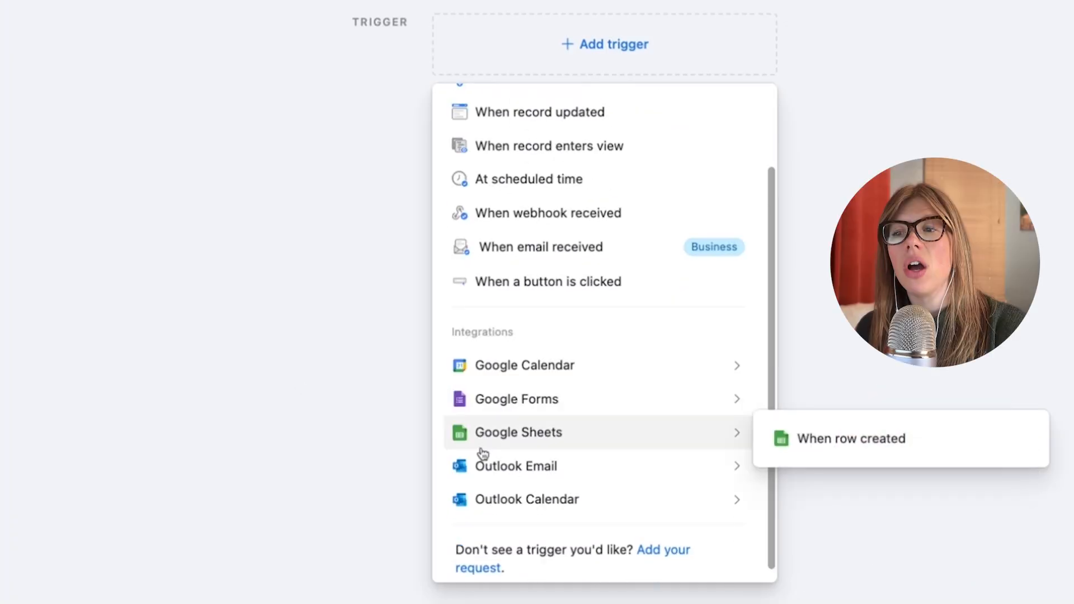
mouse_move(504, 376)
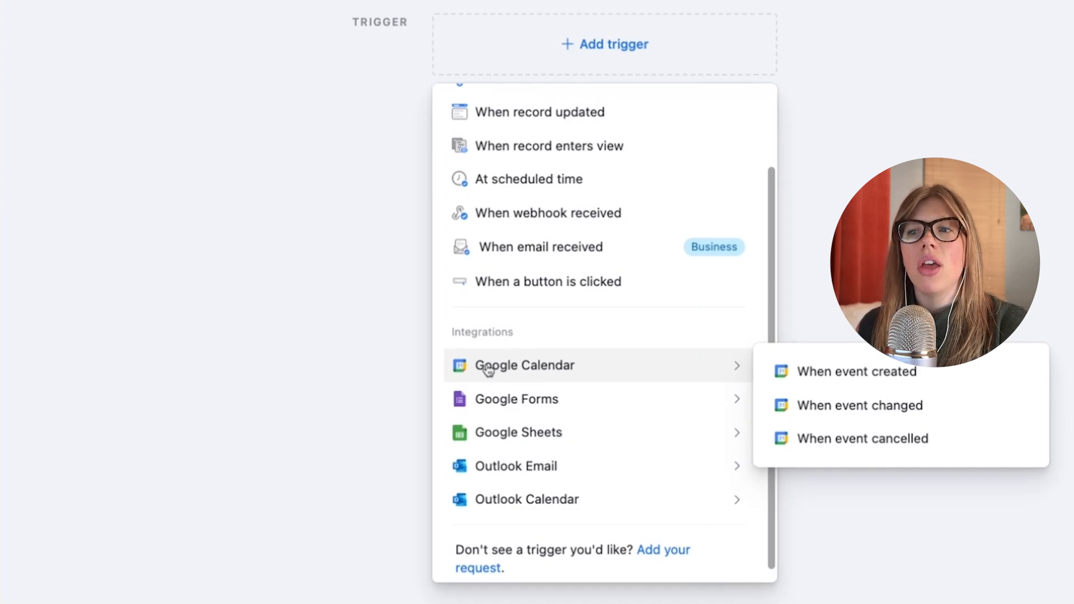
mouse_move(513, 412)
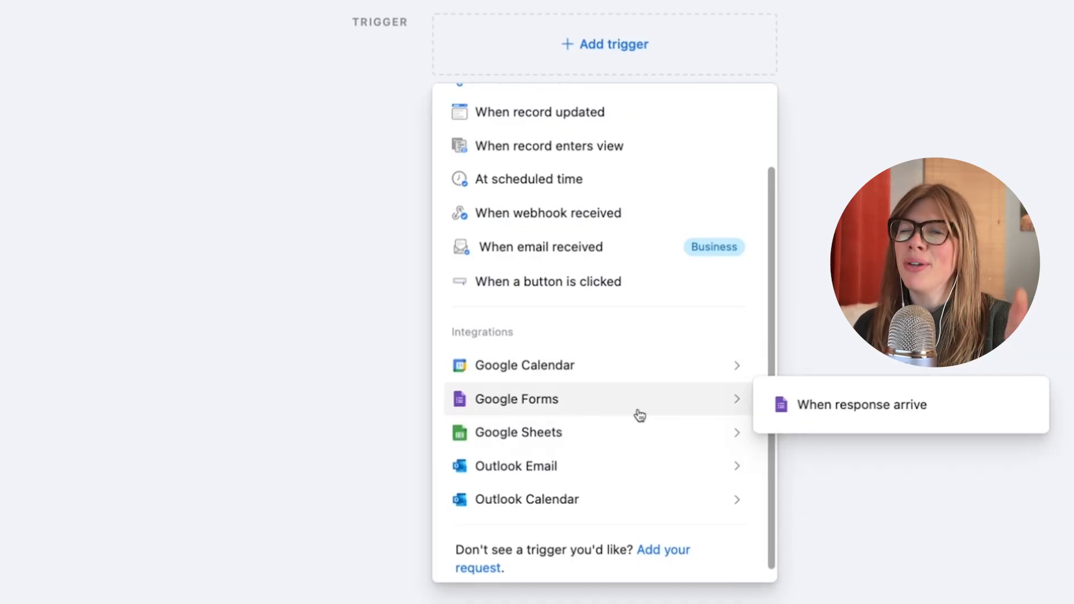
mouse_move(578, 434)
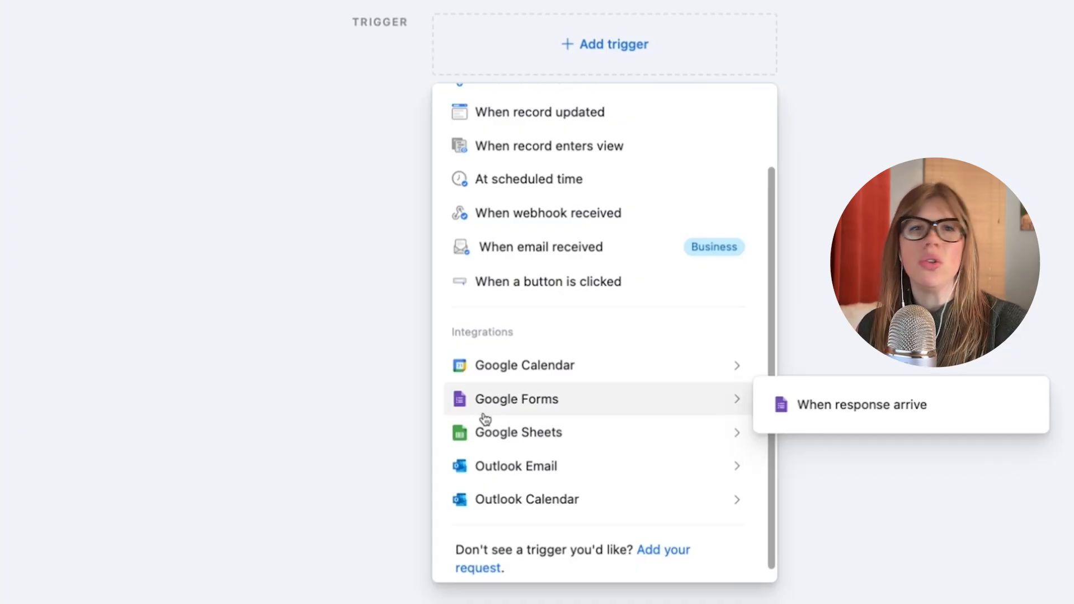
scroll(499, 470, down, 1)
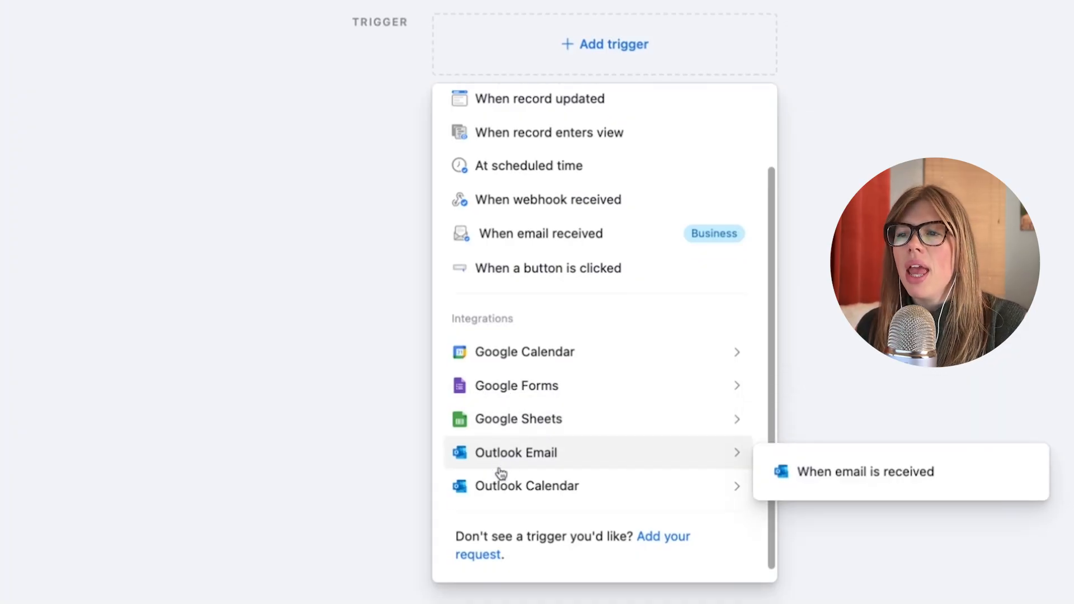
mouse_move(503, 484)
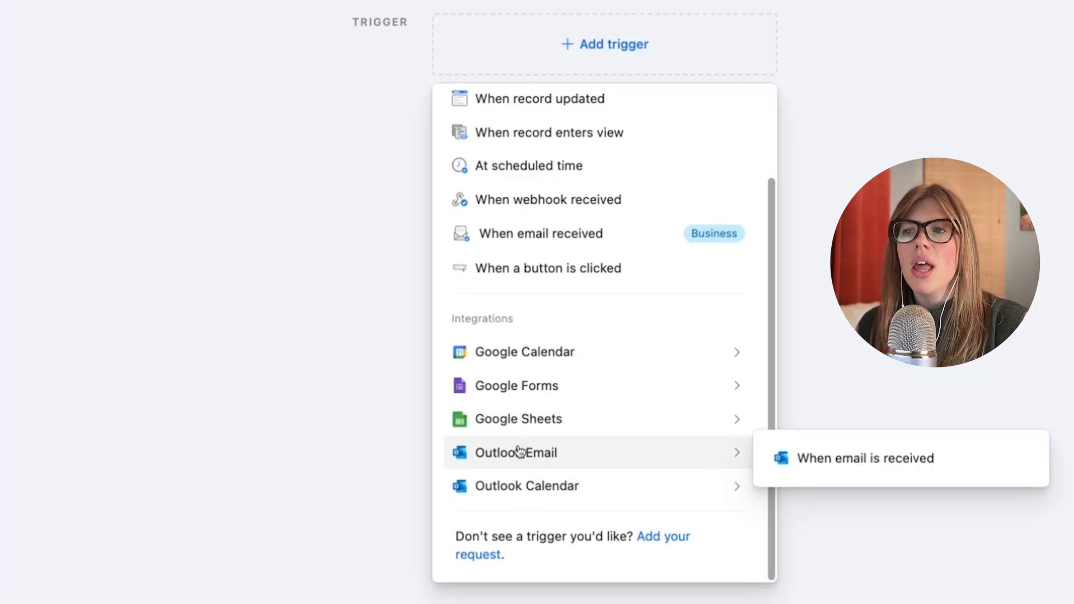
scroll(517, 453, up, 3)
mouse_move(519, 454)
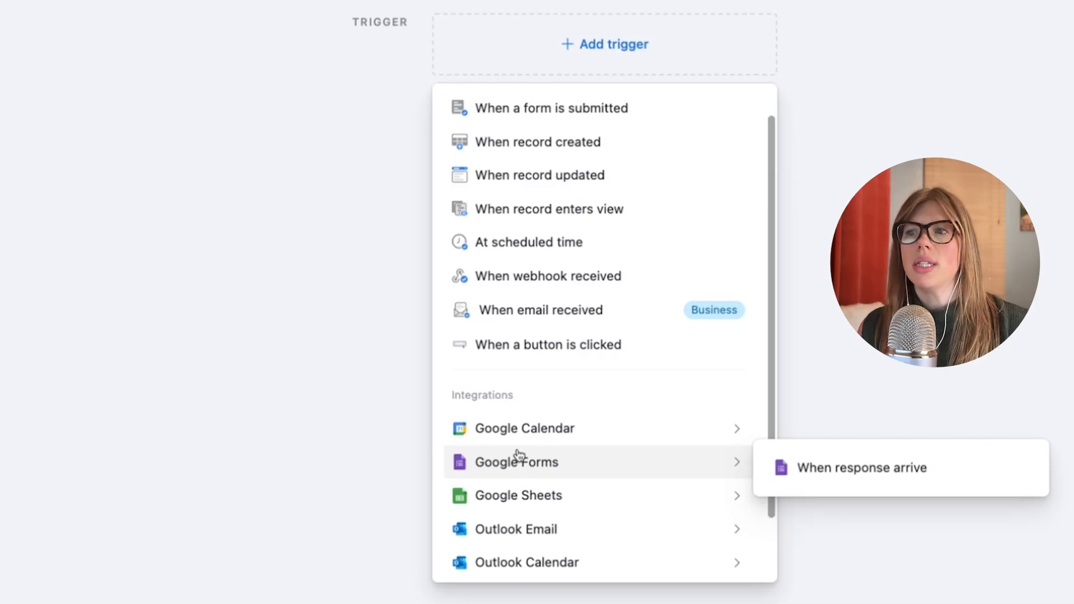
Set the automation's trigger to "When record matches conditions" on the PRIMARY CLIENT RECORD table.
scroll(571, 175, up, 2)
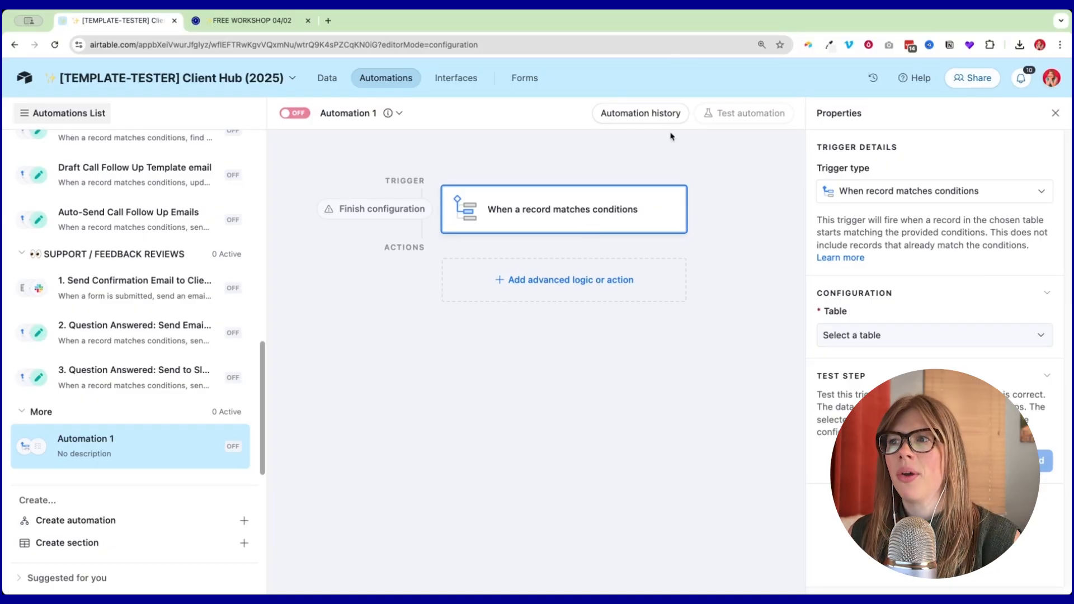
click(823, 337)
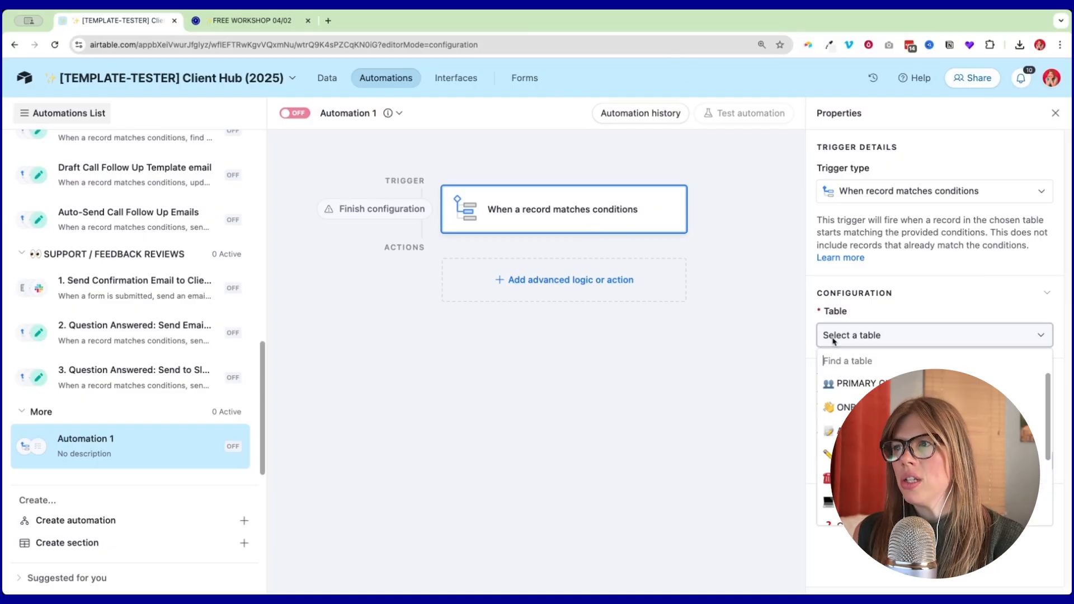
click(848, 386)
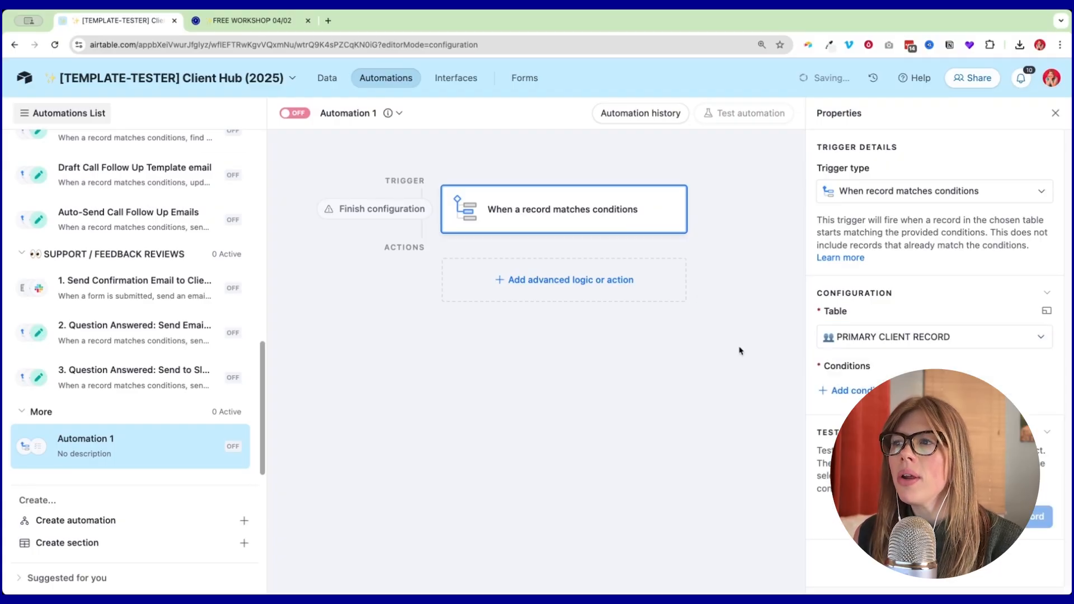
Open the base's data in a new browser tab and create a collaborative grid view of the PRIMARY CLIENT RECORD table.
right_click(321, 82)
click(366, 87)
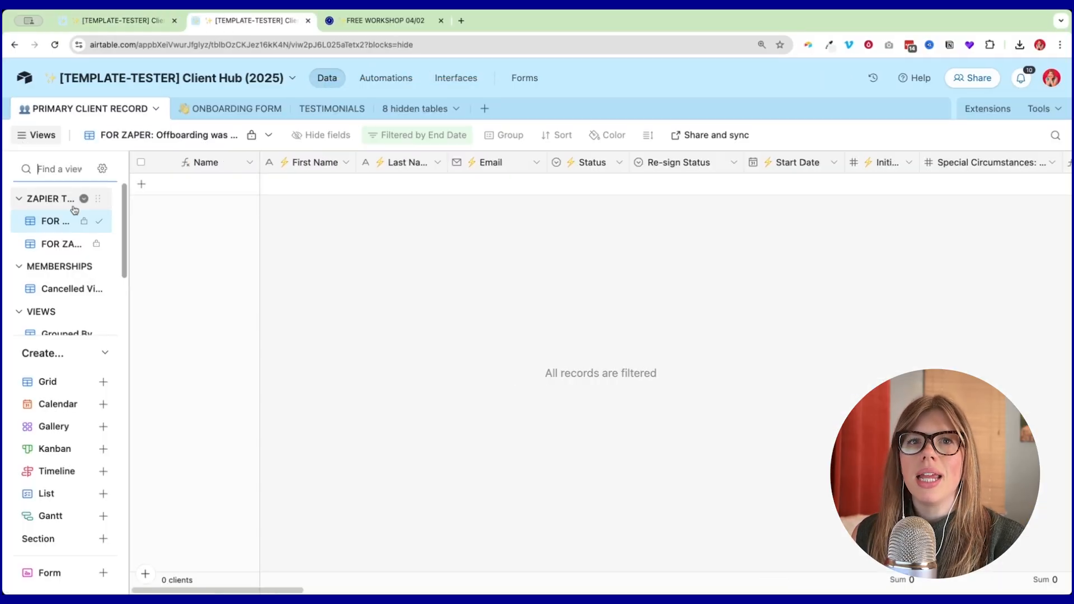
click(46, 381)
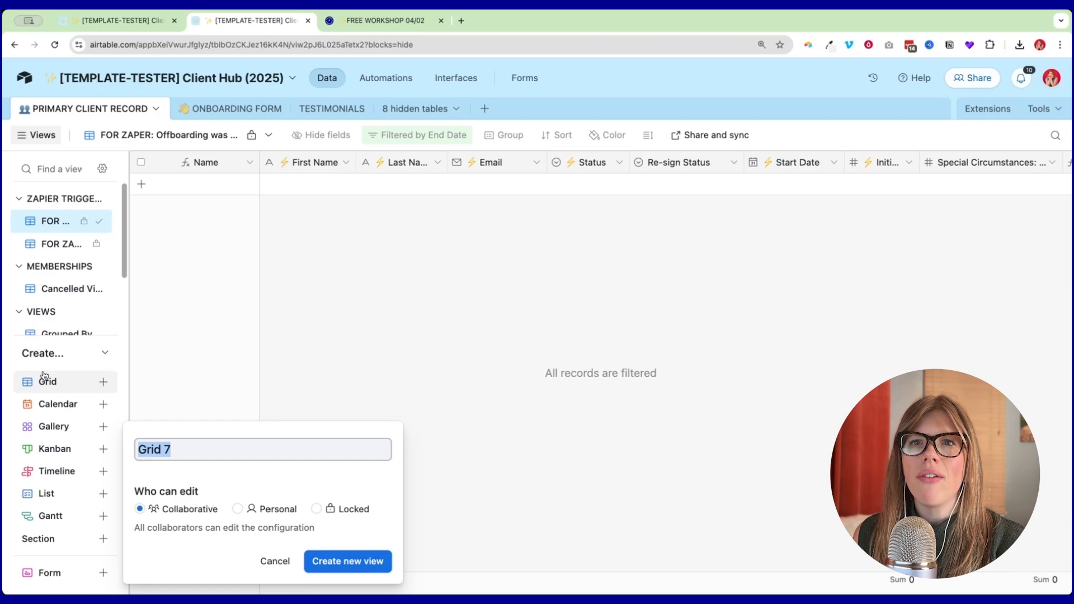
click(366, 561)
Add an empty client record below the existing ones and set its Status to a new option named Inactive.
click(567, 274)
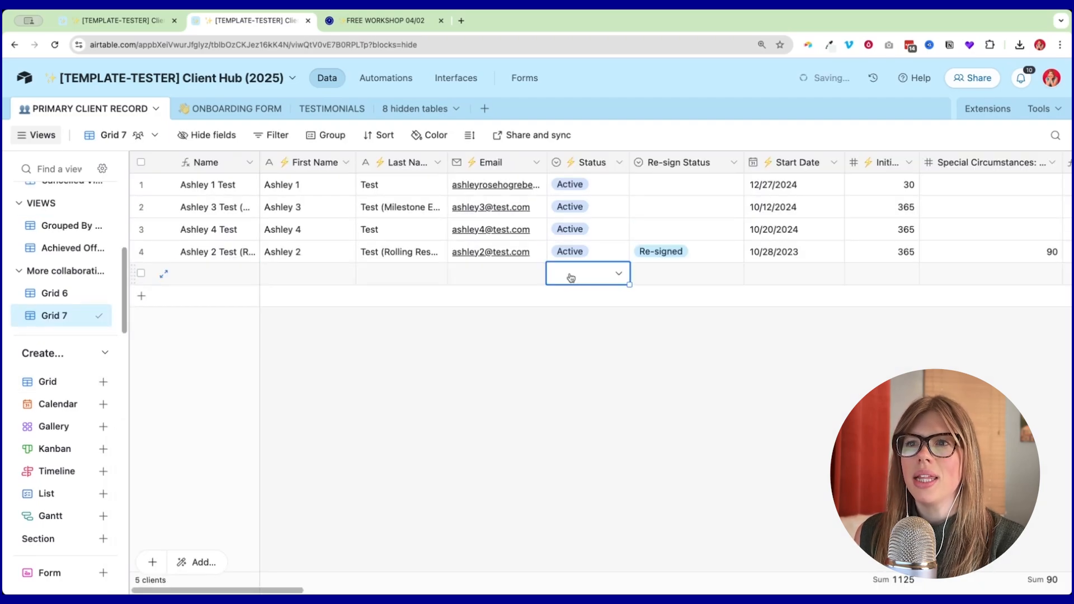
click(570, 277)
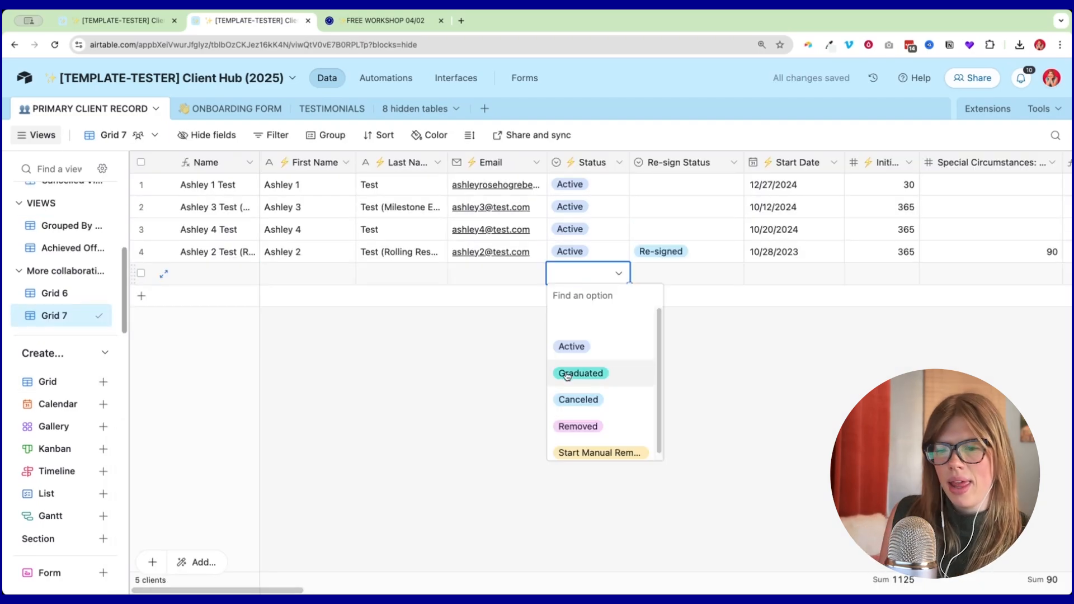
text(Inac)
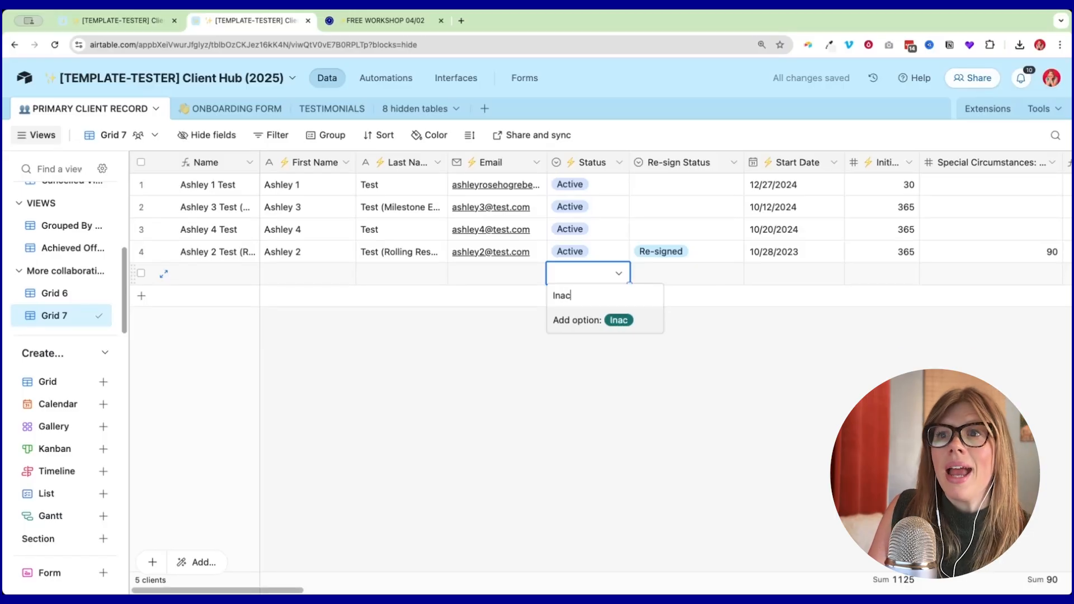
text(tive)
key(Return)
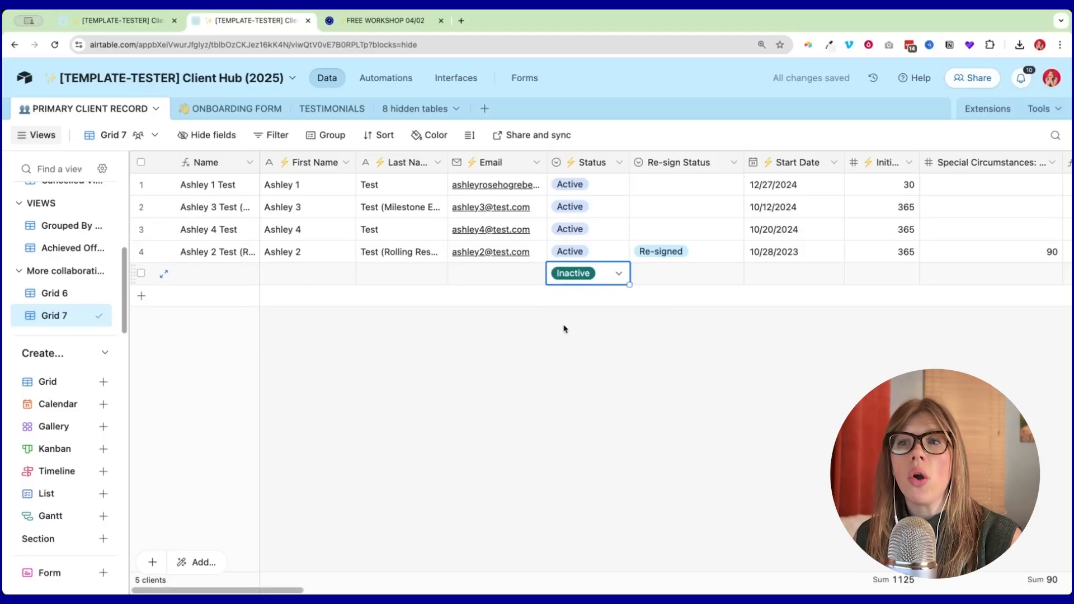
Fill in the new Inactive client record with First Name TEst and Last Name 2.
click(314, 288)
text(TEst)
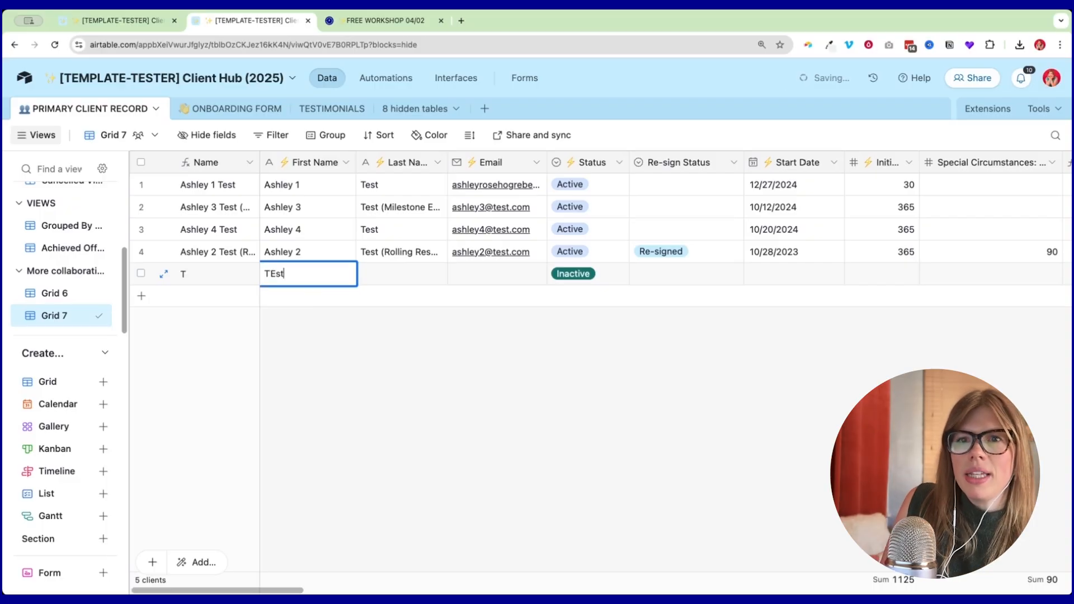
key(Tab)
text(2)
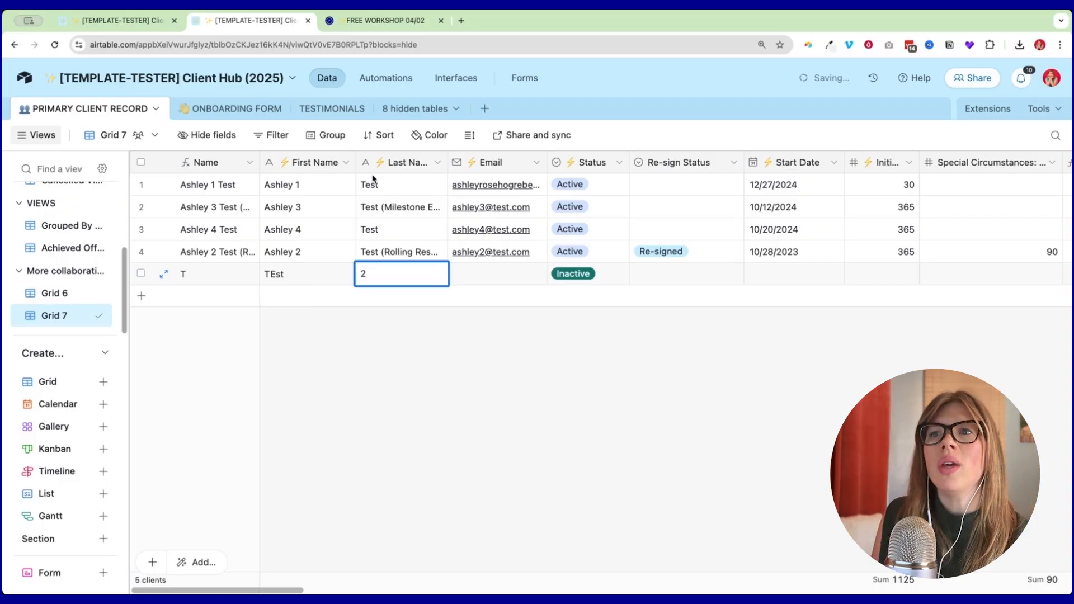
click(594, 274)
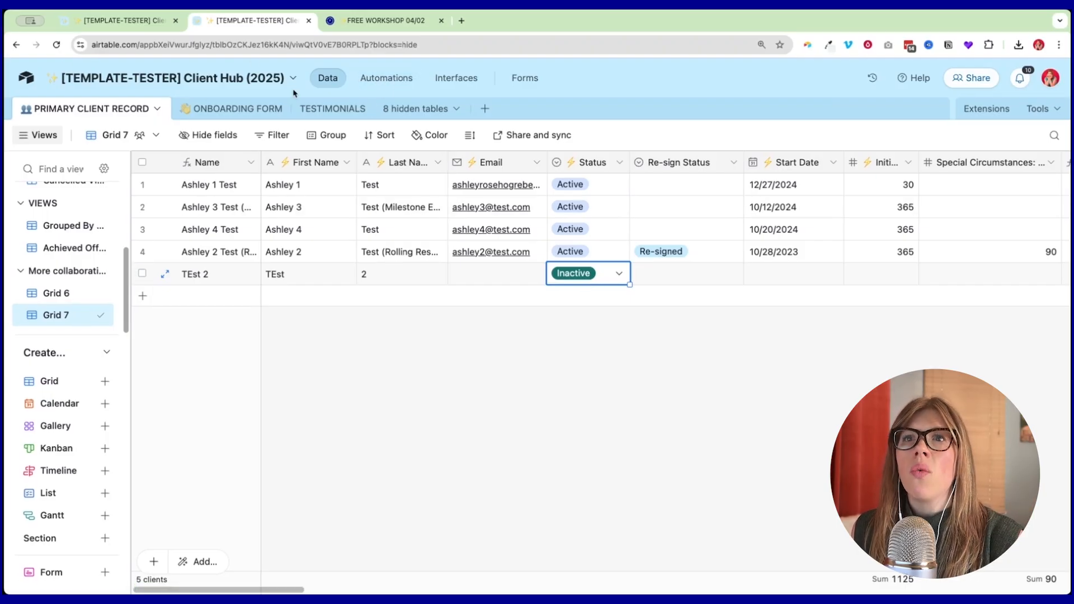
Return to the automation and add a trigger condition requiring Status to be Inactive.
click(386, 78)
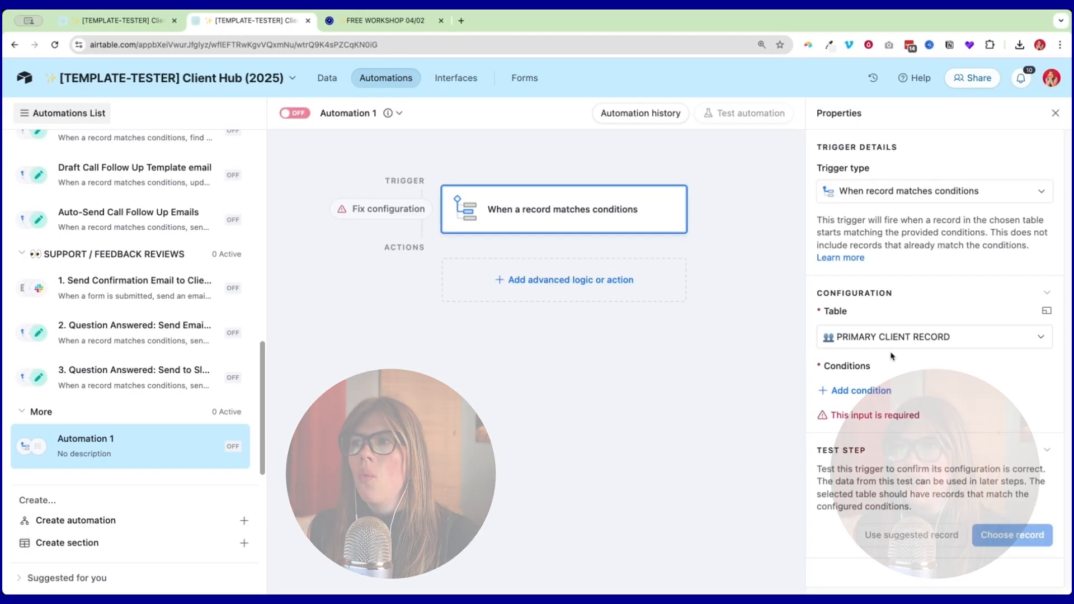
click(856, 390)
click(890, 392)
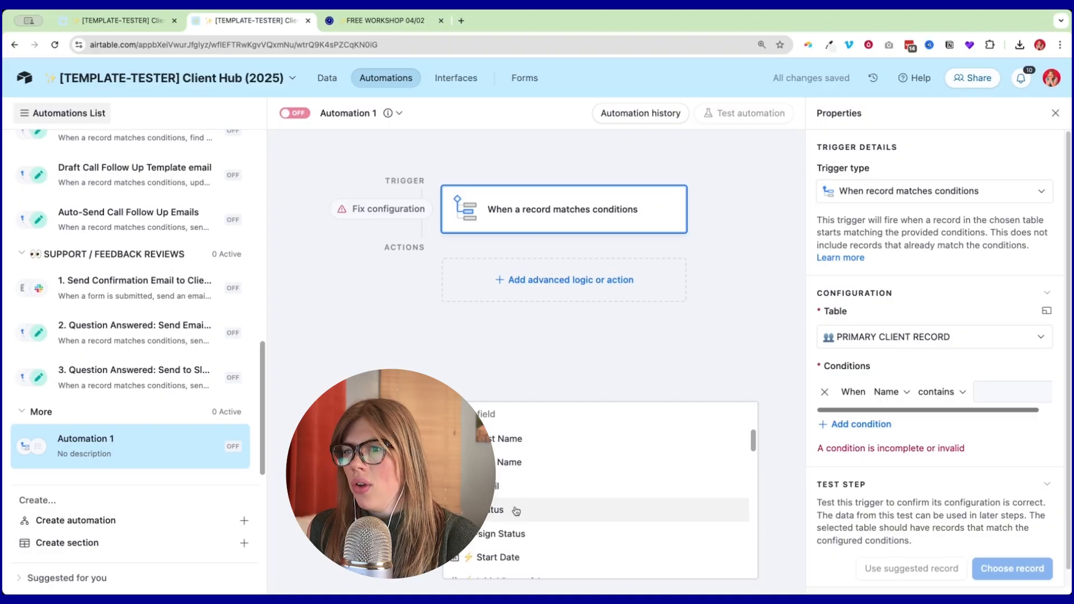
click(515, 511)
click(987, 394)
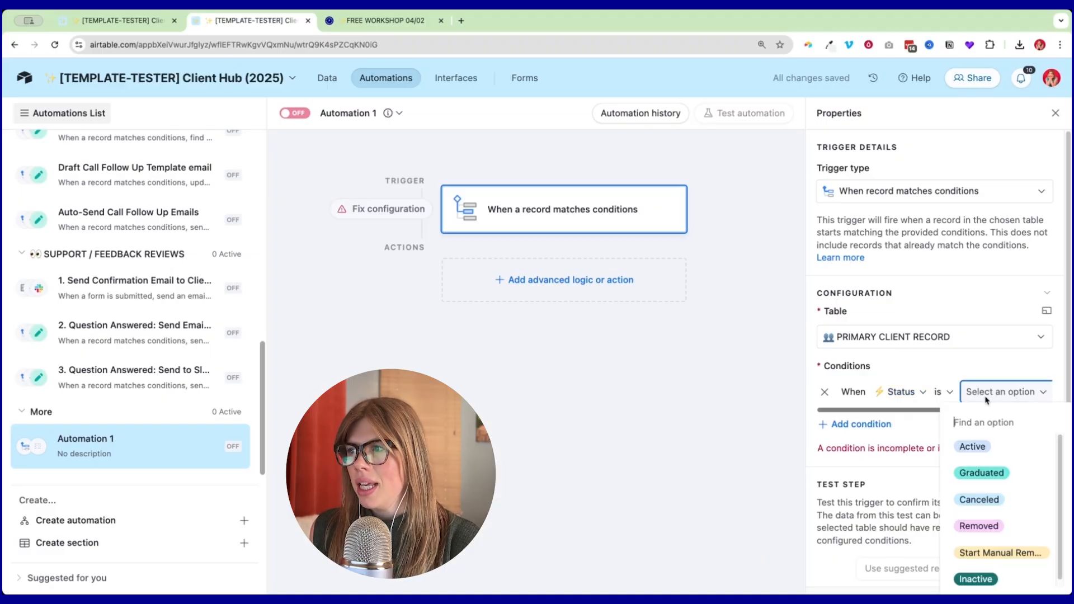
click(975, 578)
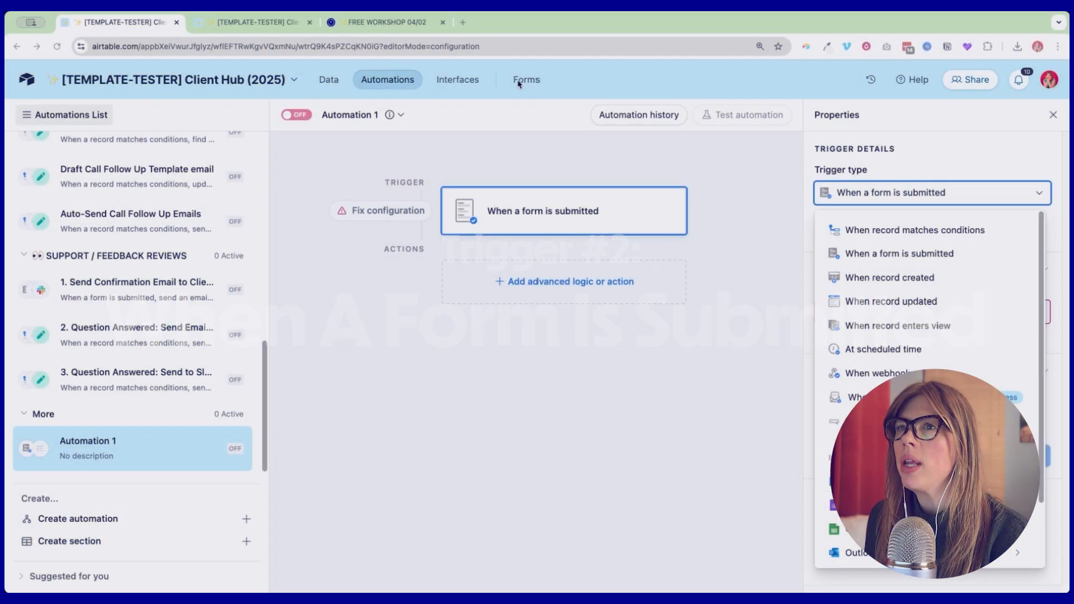
Open the base's forms in a new browser tab and examine the questions in the ONBOARDING FORM.
right_click(520, 80)
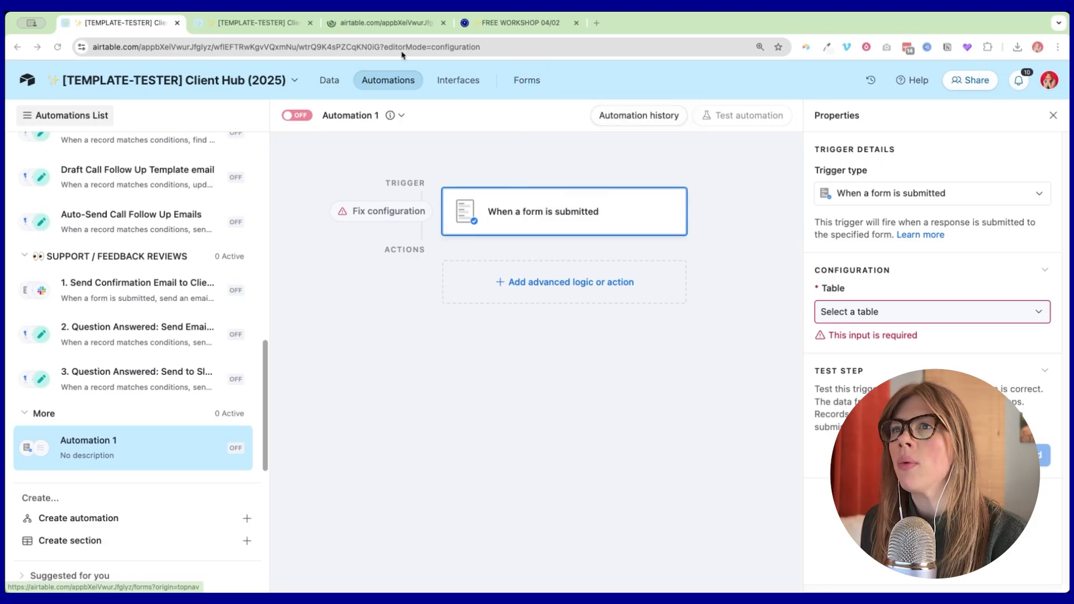
click(364, 26)
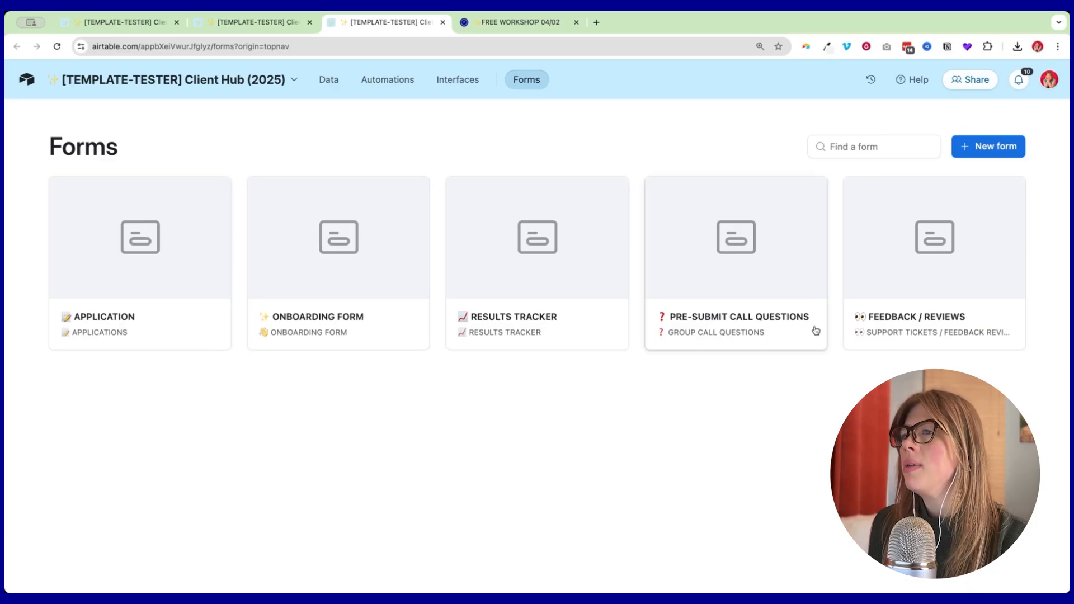
click(321, 314)
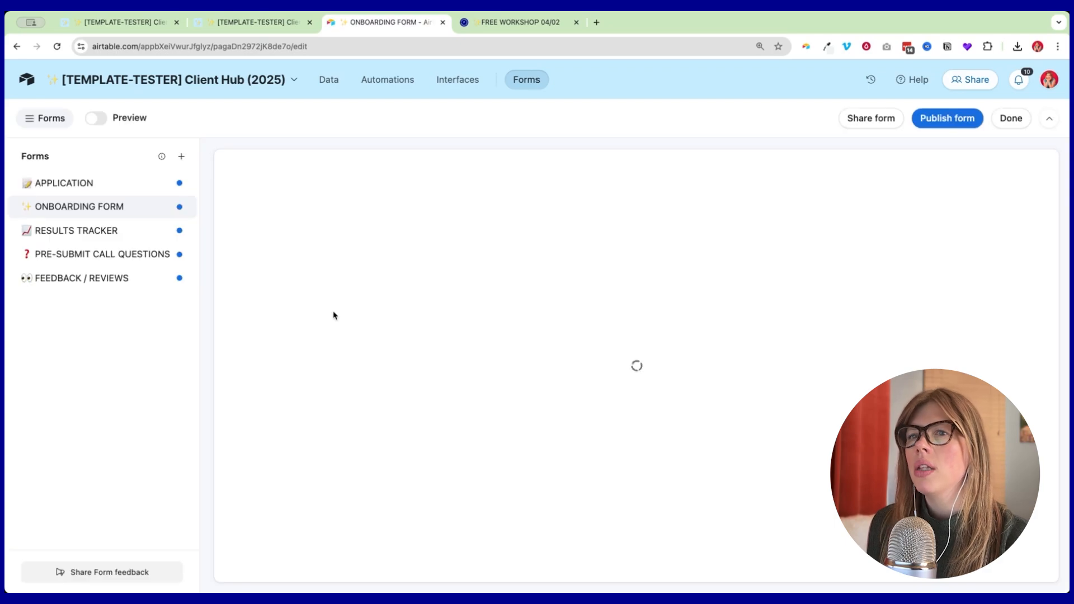
scroll(492, 422, down, 10)
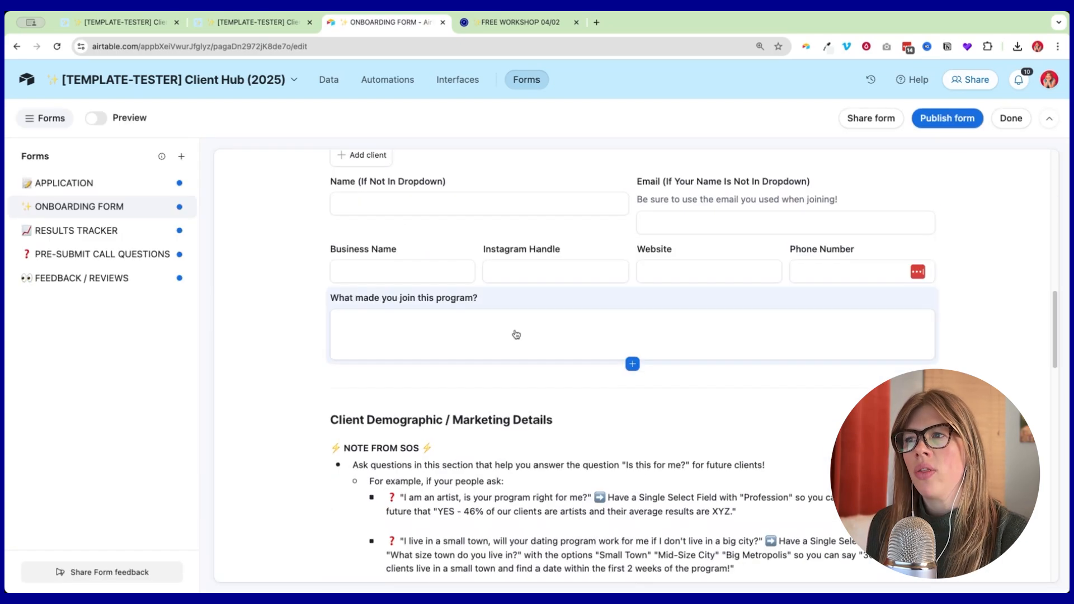
scroll(515, 334, down, 9)
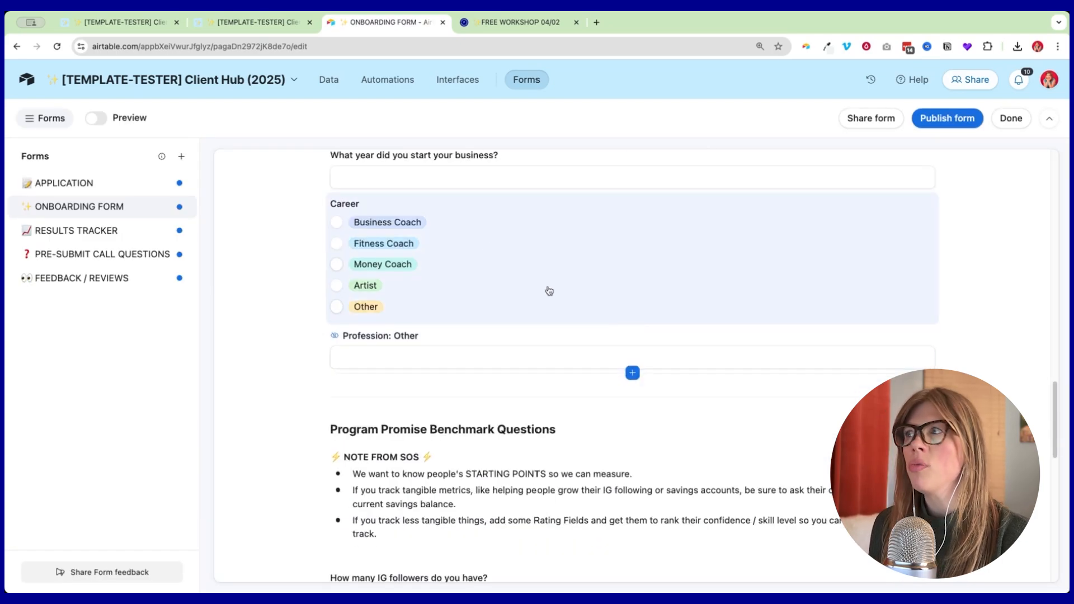
scroll(549, 291, down, 10)
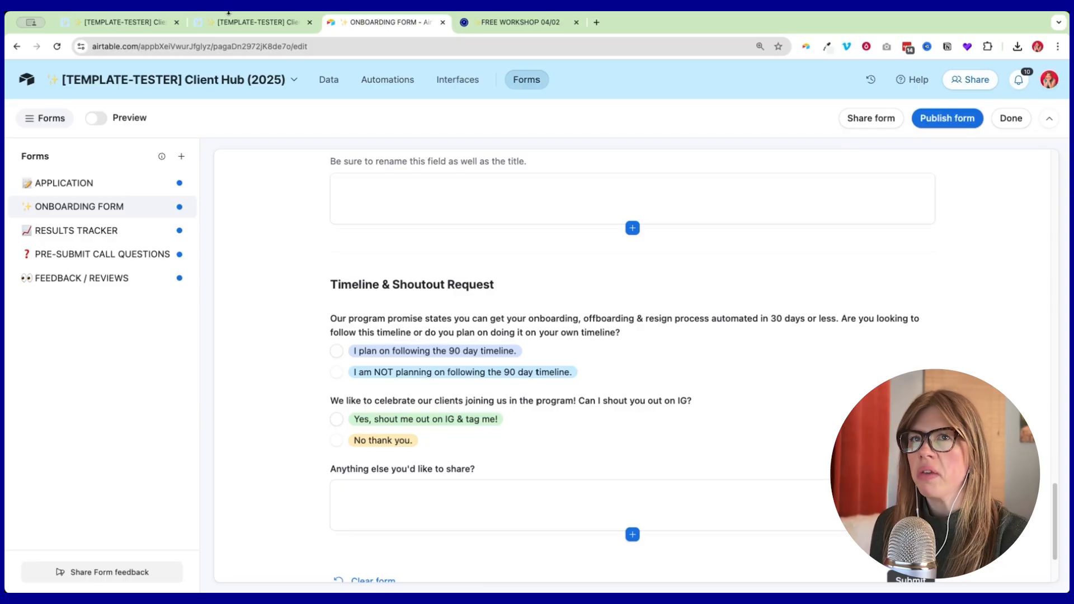
Configure the automation's form-submitted trigger with the APPLICATIONS table and the APPLICATION form.
click(229, 17)
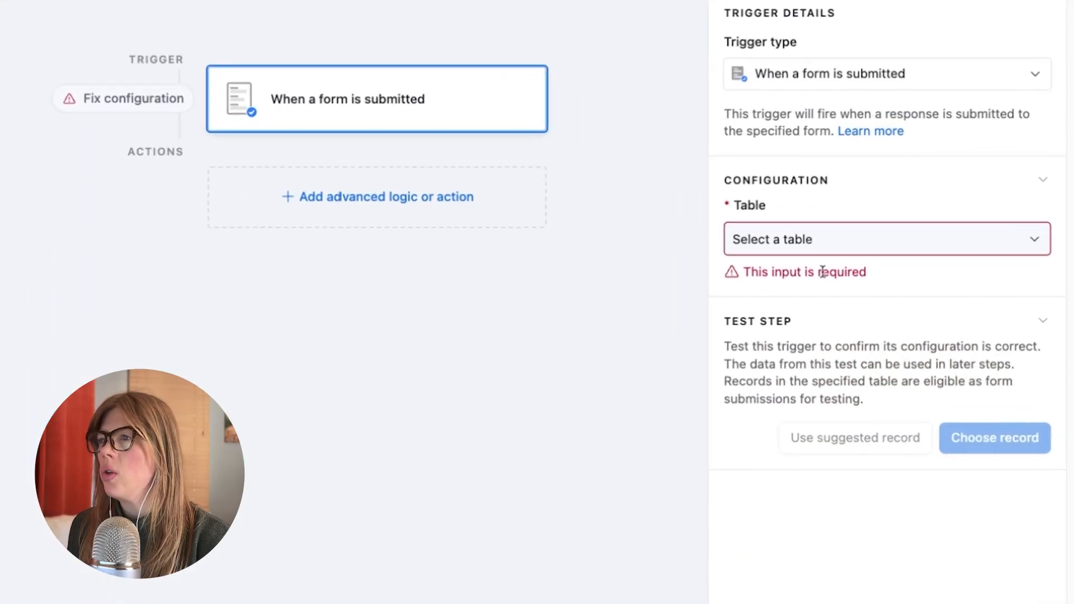
click(895, 313)
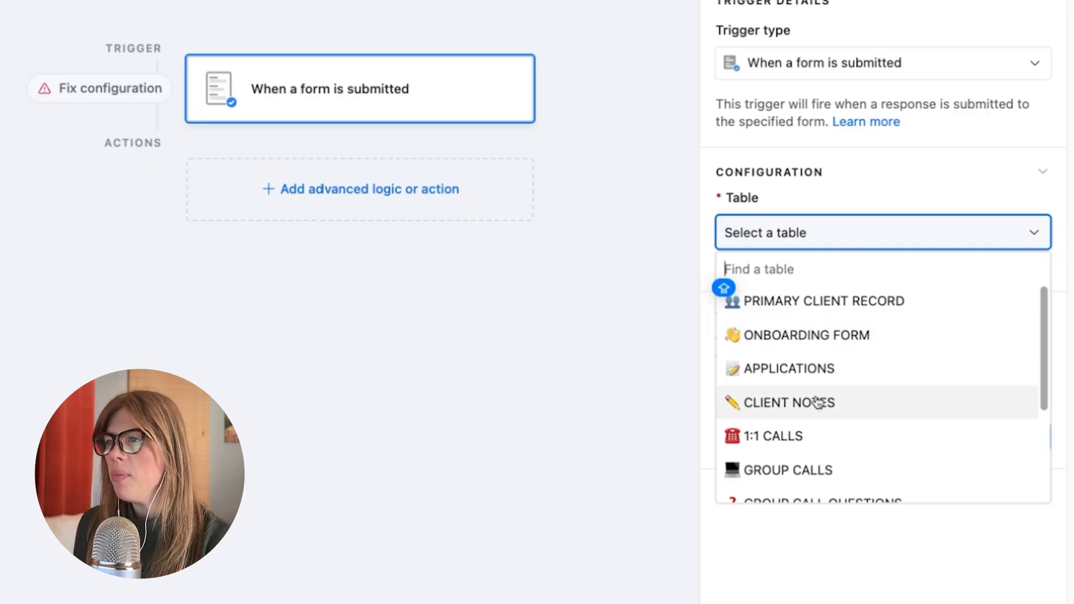
click(799, 354)
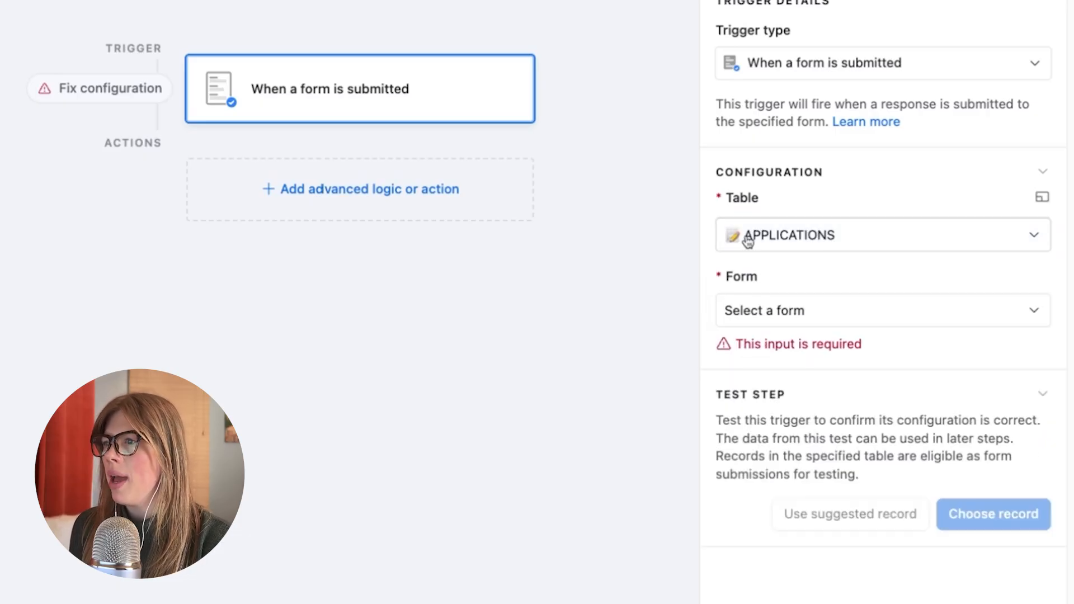
click(739, 322)
click(779, 463)
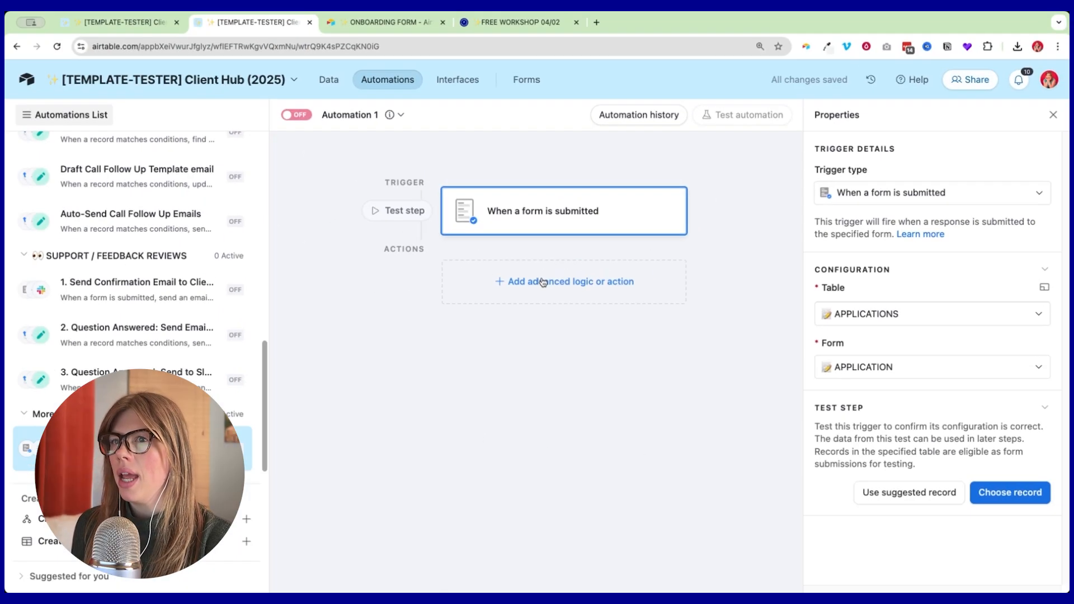
Examine the logic and actions that can be added to the form-submitted automation, including the integrations such as Gmail.
click(328, 187)
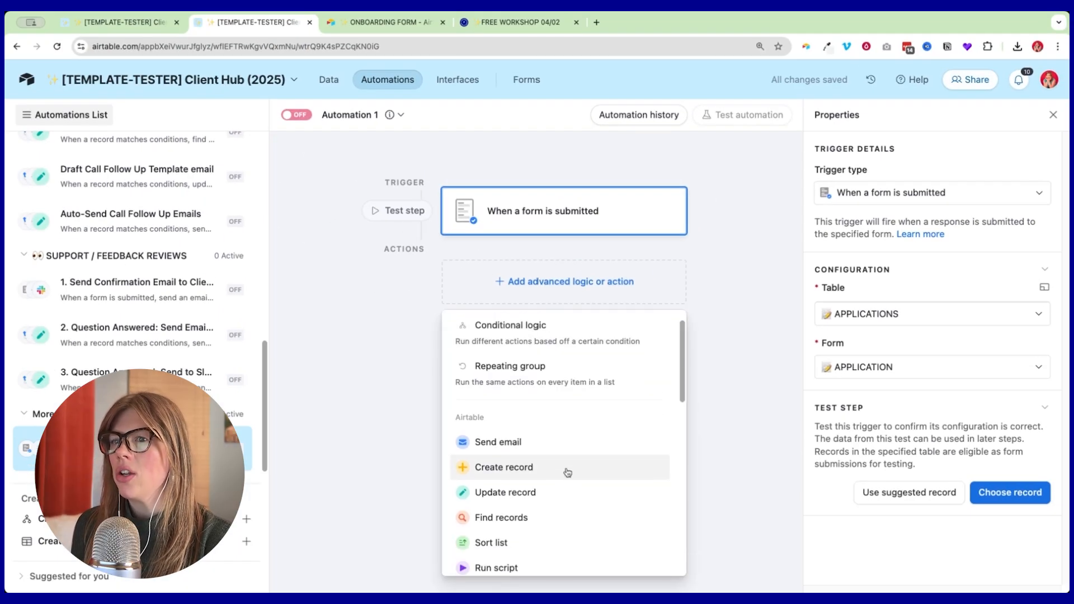
scroll(567, 473, down, 5)
mouse_move(580, 503)
scroll(581, 493, down, 2)
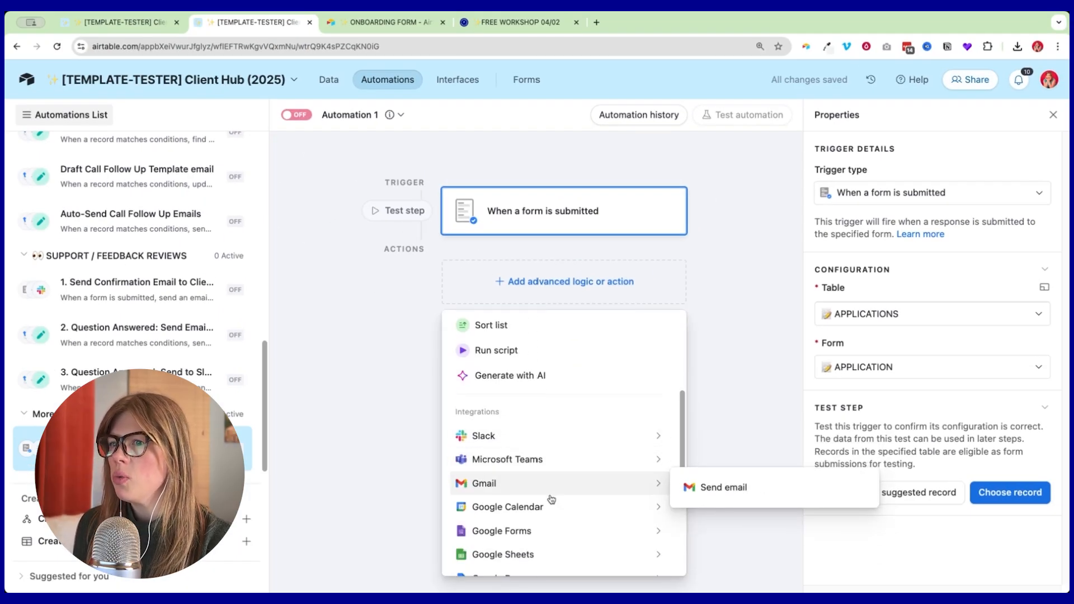
scroll(526, 425, up, 10)
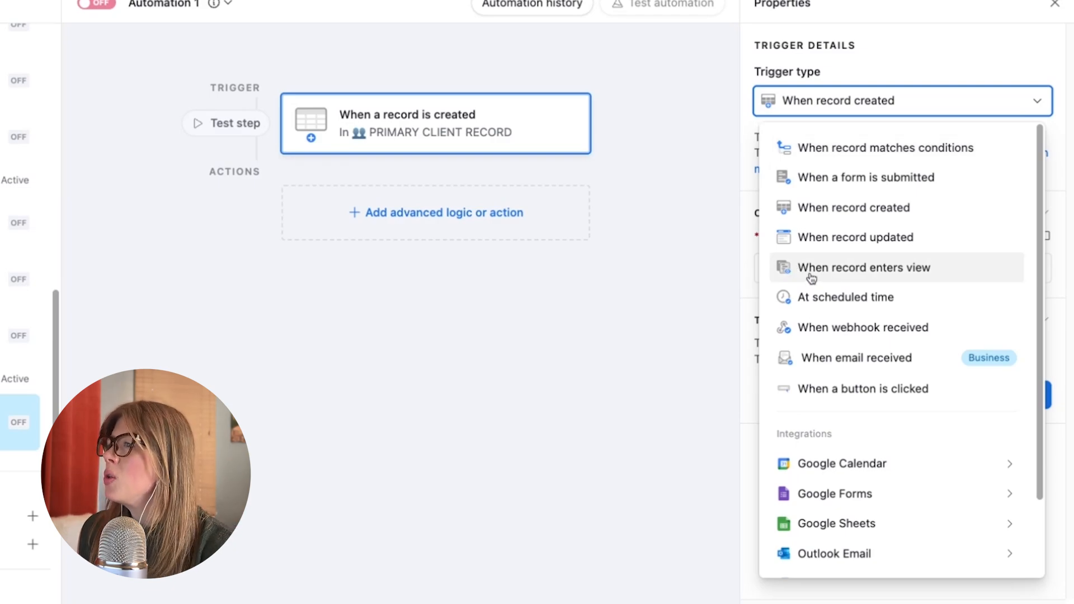
Change the trigger to At scheduled time, widen its properties area, and set the interval type to Months.
click(775, 308)
click(877, 289)
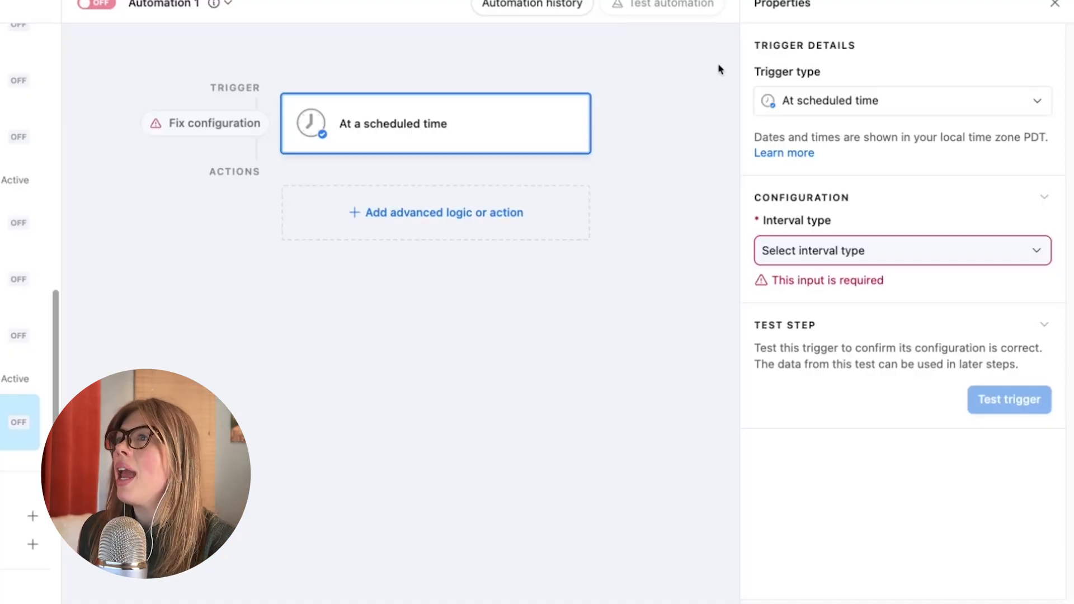
drag(737, 77, 576, 86)
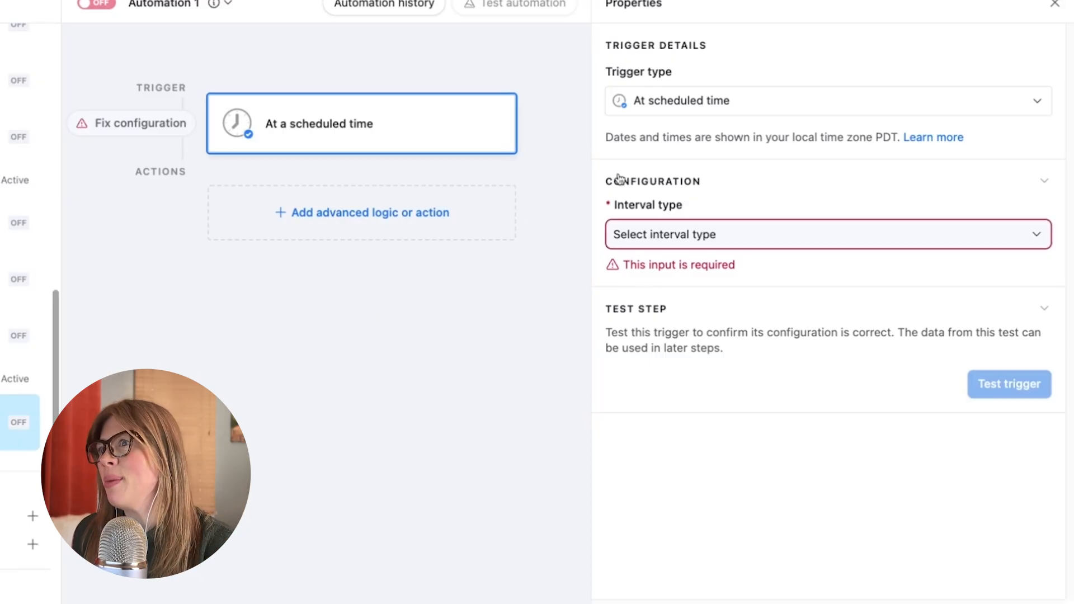
click(665, 235)
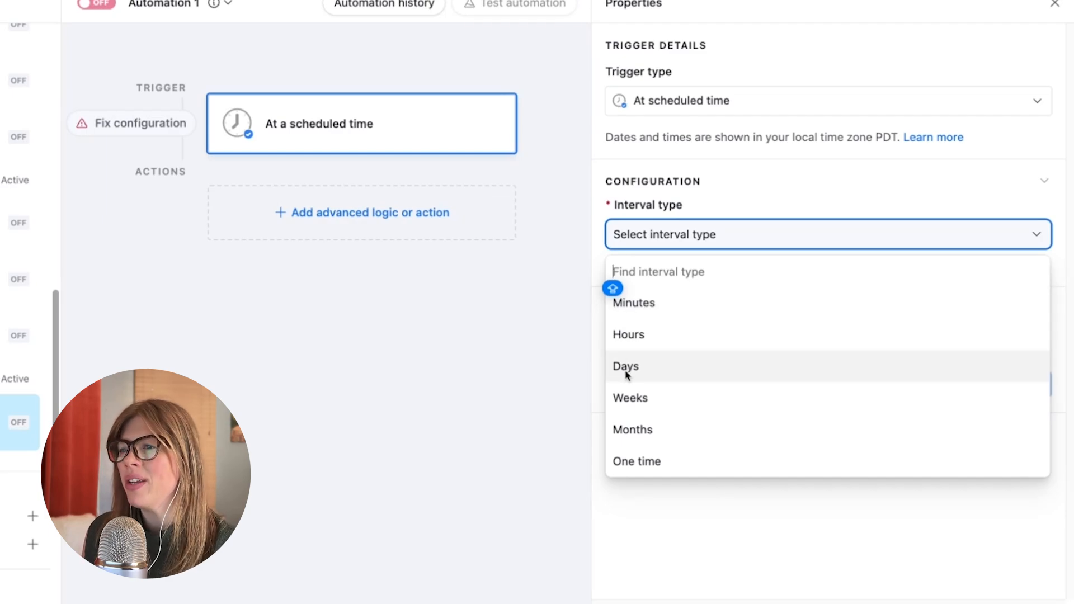
click(643, 431)
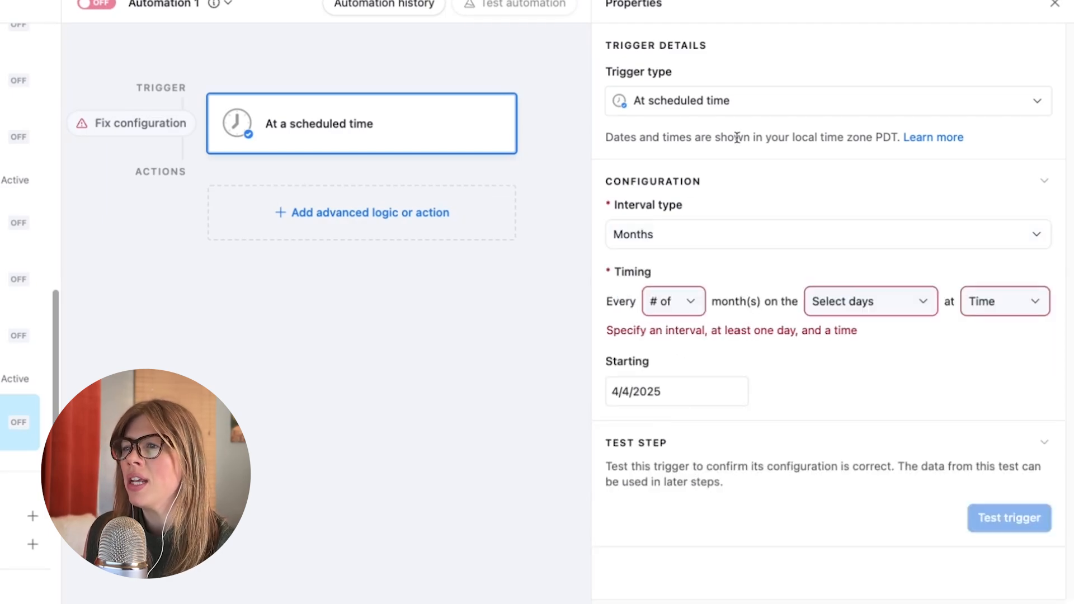
Schedule the trigger for every 1 month on the 1st at 5:00am, starting 4/7/2025.
click(677, 302)
click(651, 353)
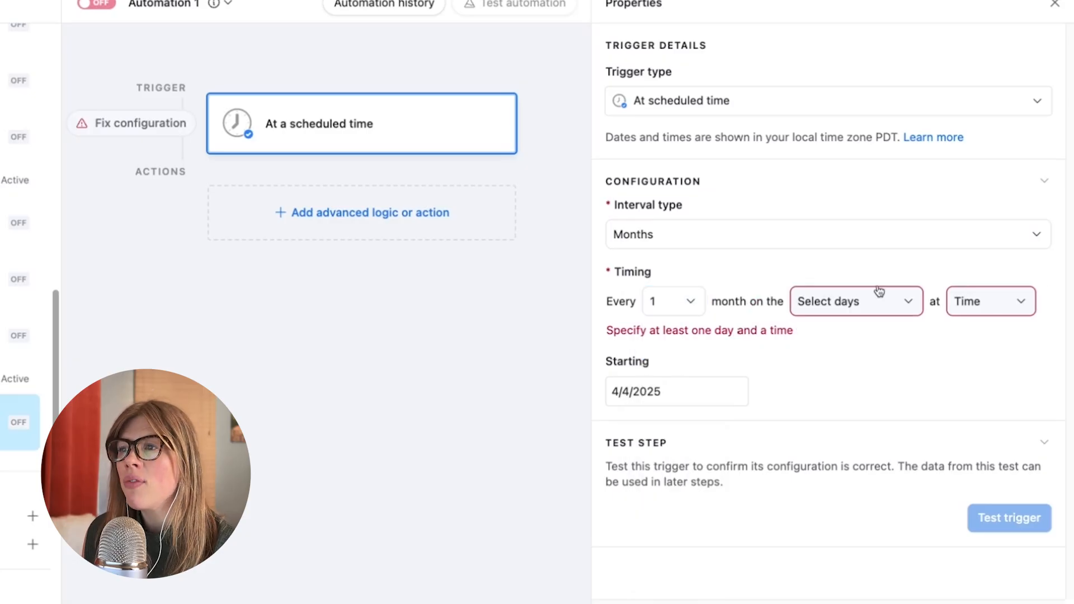
click(878, 294)
click(881, 378)
click(964, 317)
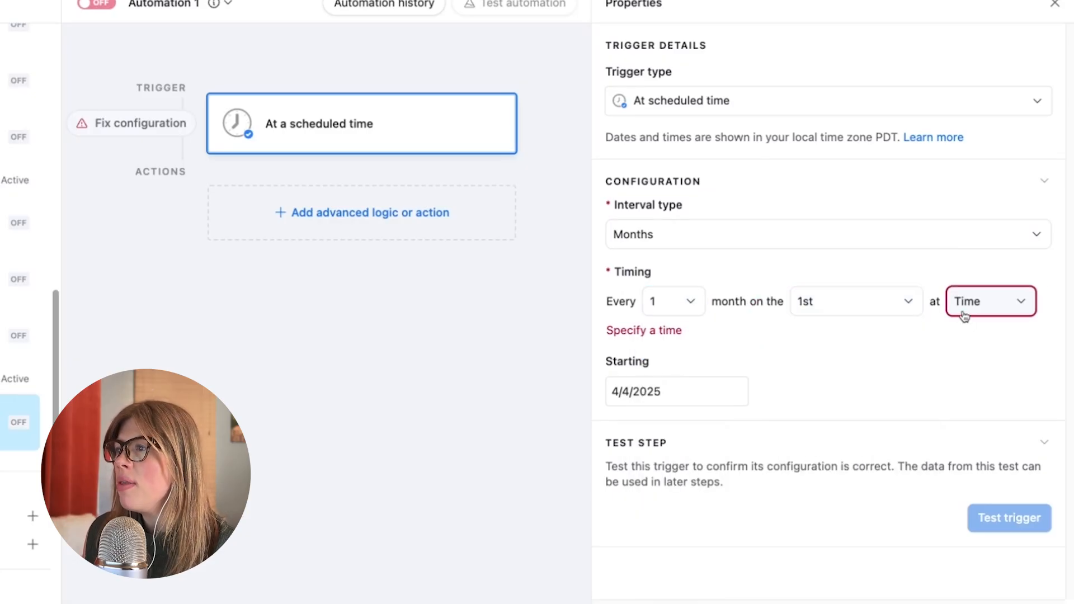
click(964, 316)
scroll(985, 475, down, 8)
click(976, 511)
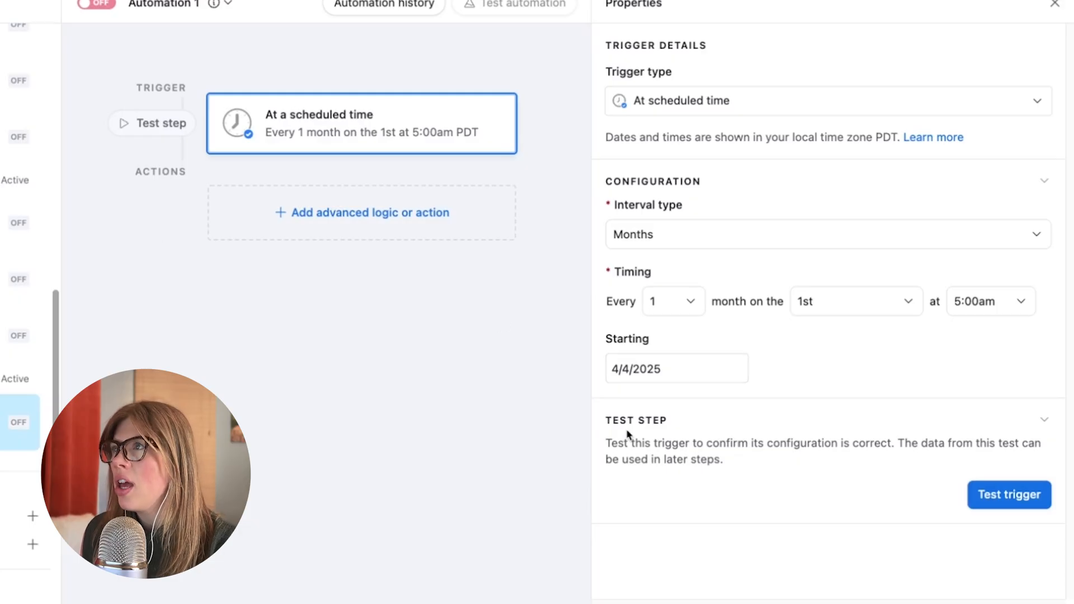
click(661, 368)
click(655, 479)
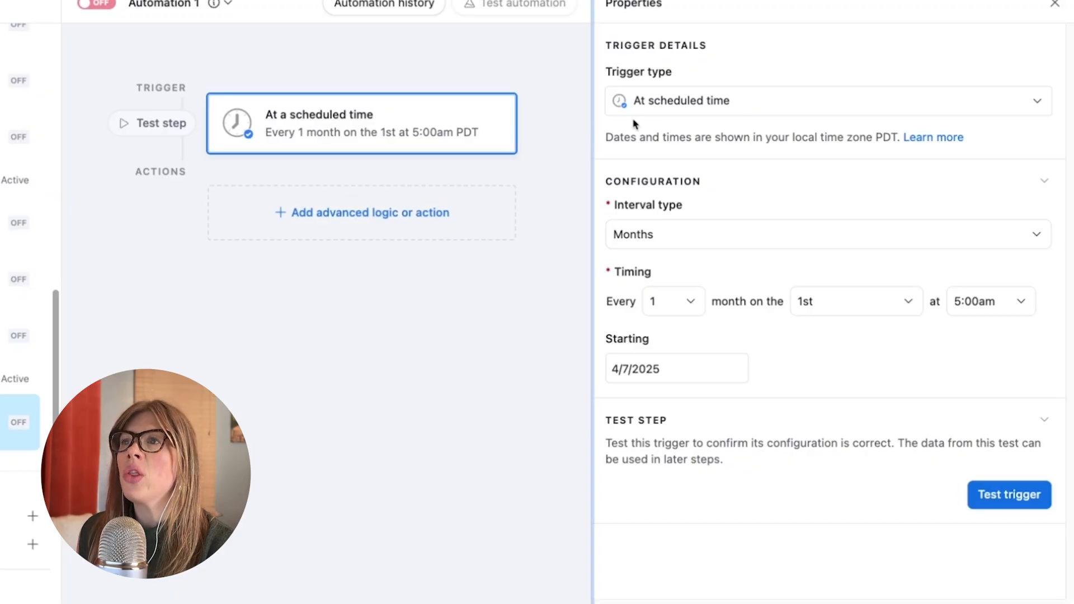
Change the trigger type to "When record matches conditions" and examine the advanced logic options and Airtable actions that can be added.
click(670, 104)
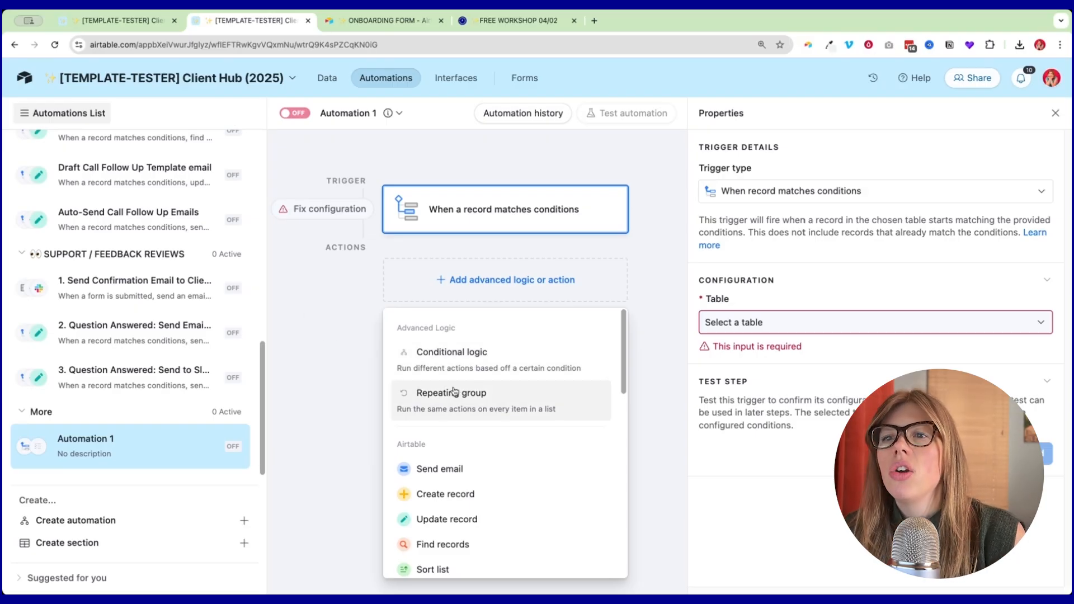
drag(421, 328, 472, 330)
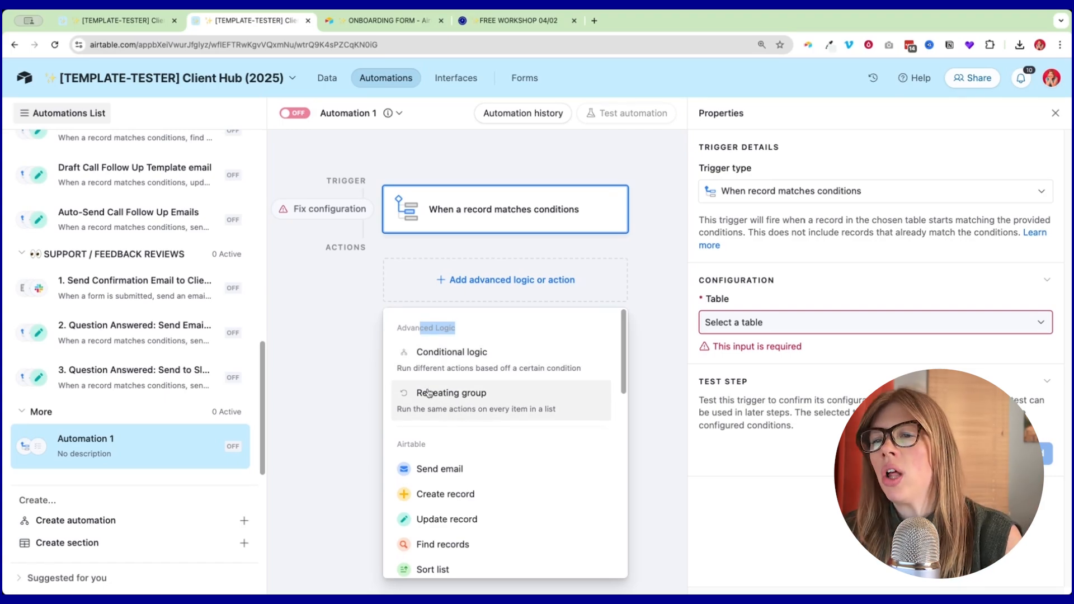
scroll(462, 412, down, 3)
scroll(469, 411, up, 3)
scroll(468, 411, down, 3)
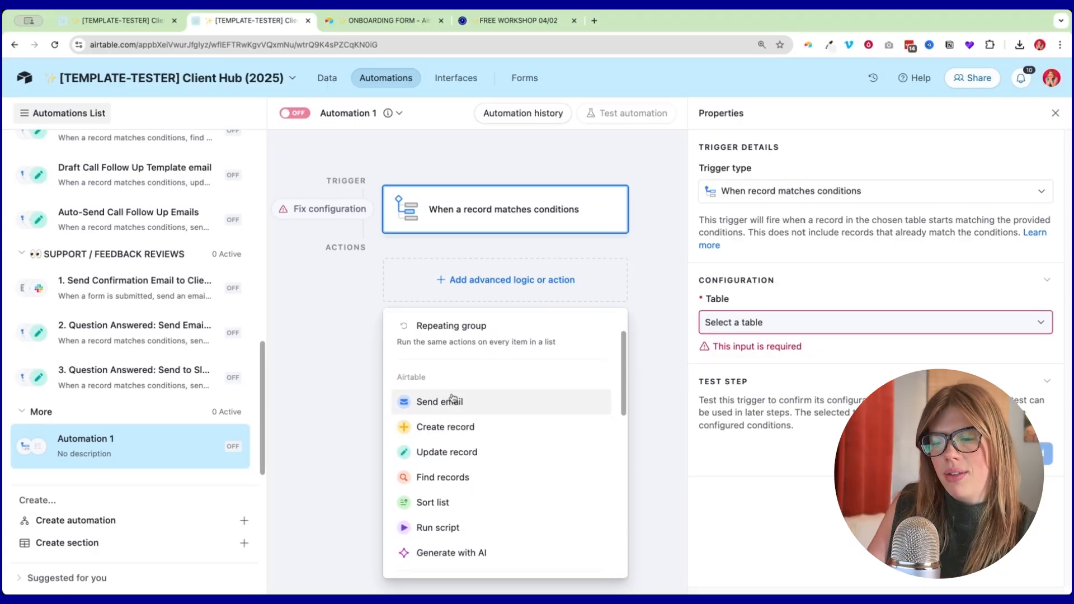
key(ctrl+plus)
key(ctrl+plus)
scroll(246, 456, down, 2)
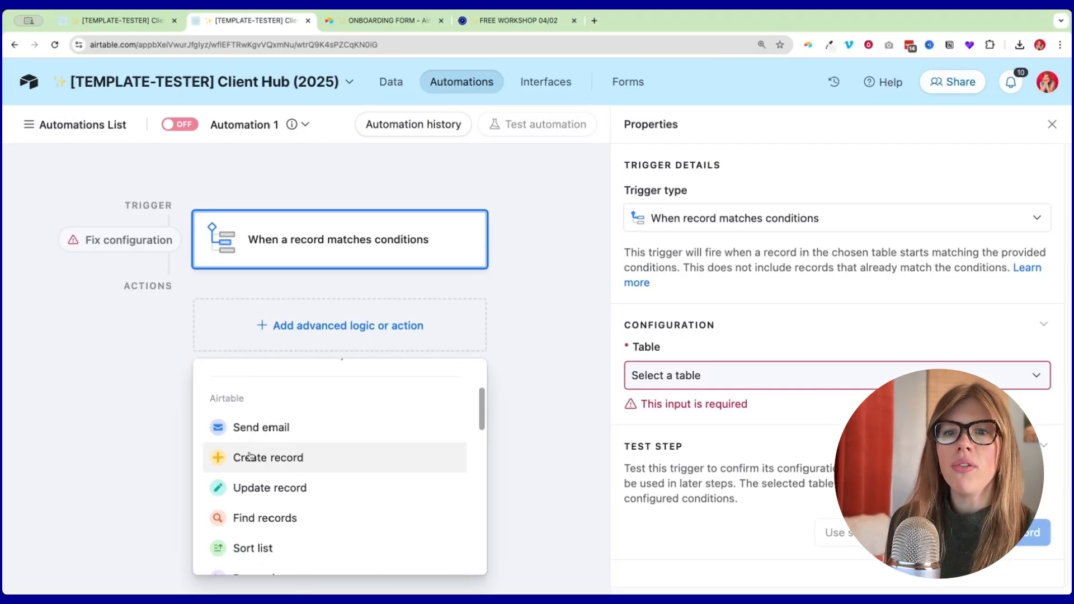
scroll(249, 423, down, 1)
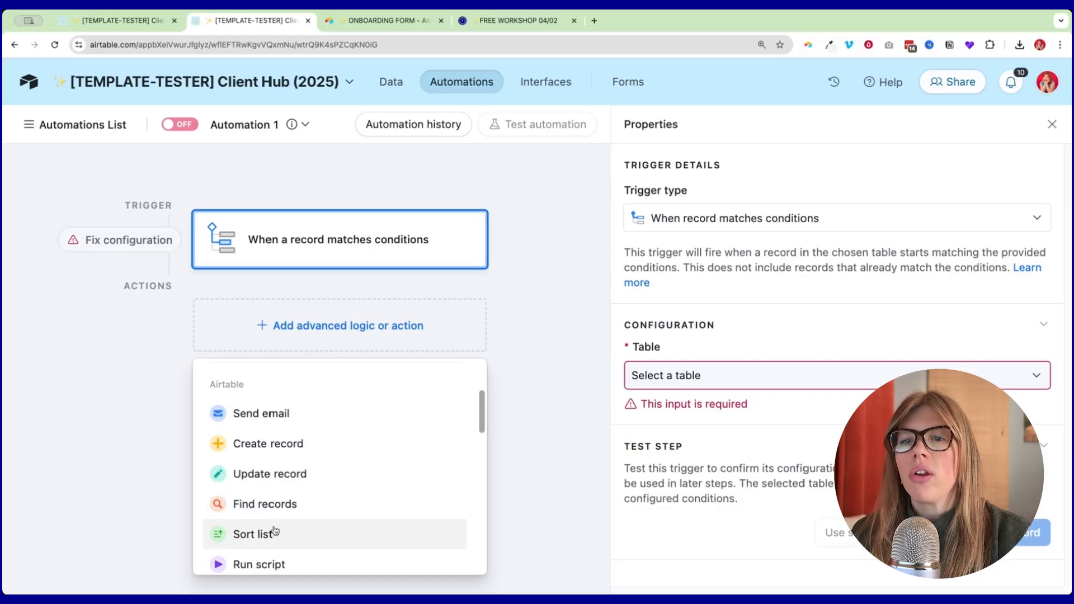
scroll(263, 492, down, 2)
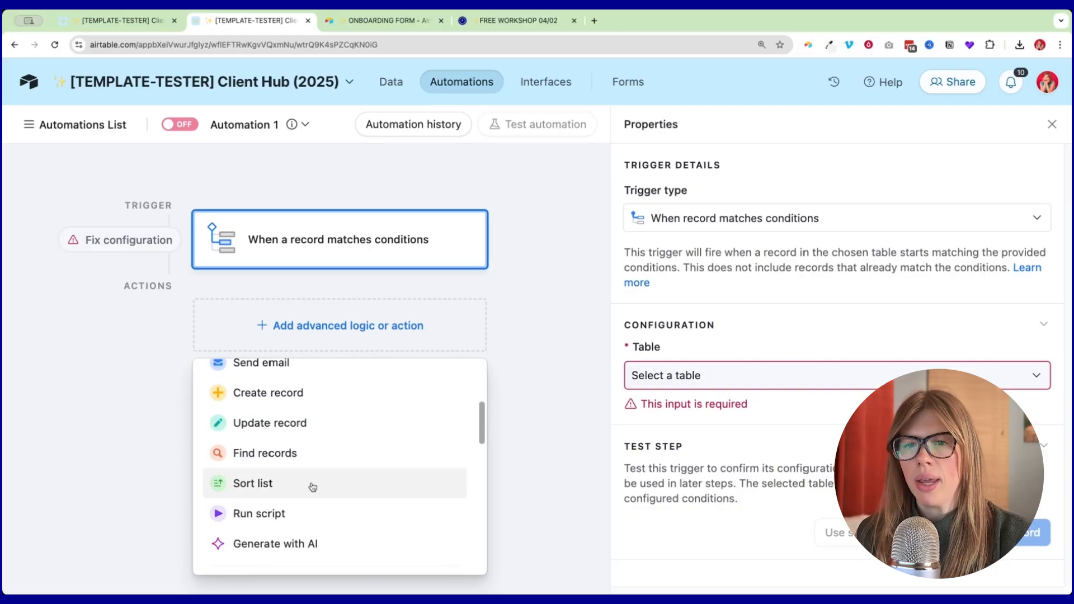
scroll(309, 487, up, 1)
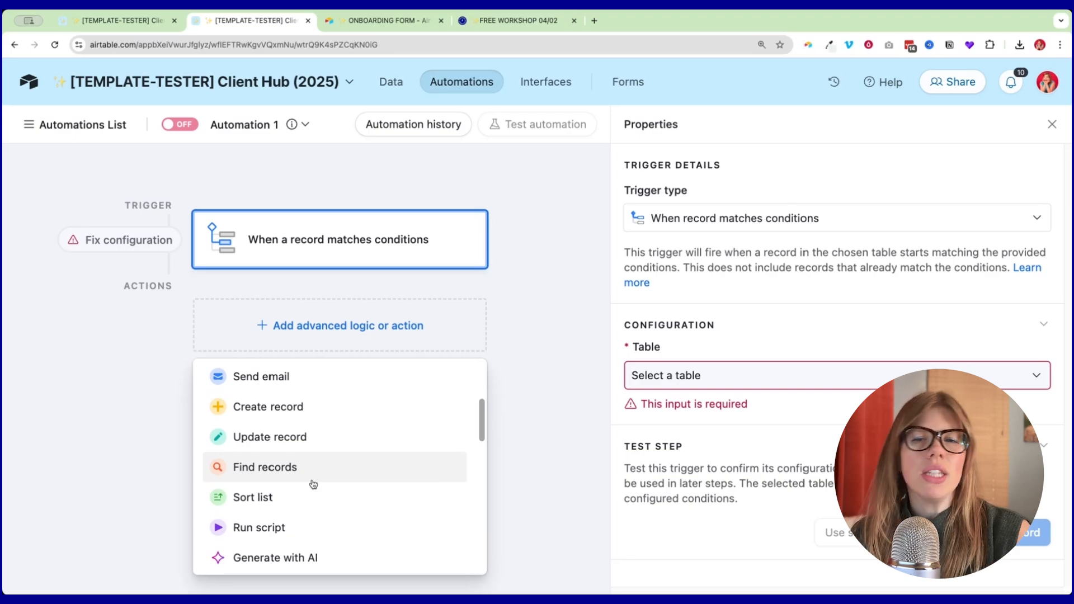
Examine the built-in Airtable actions available for the record-matching automation, from Send email and Find records to Sort list and Run script.
scroll(296, 476, up, 1)
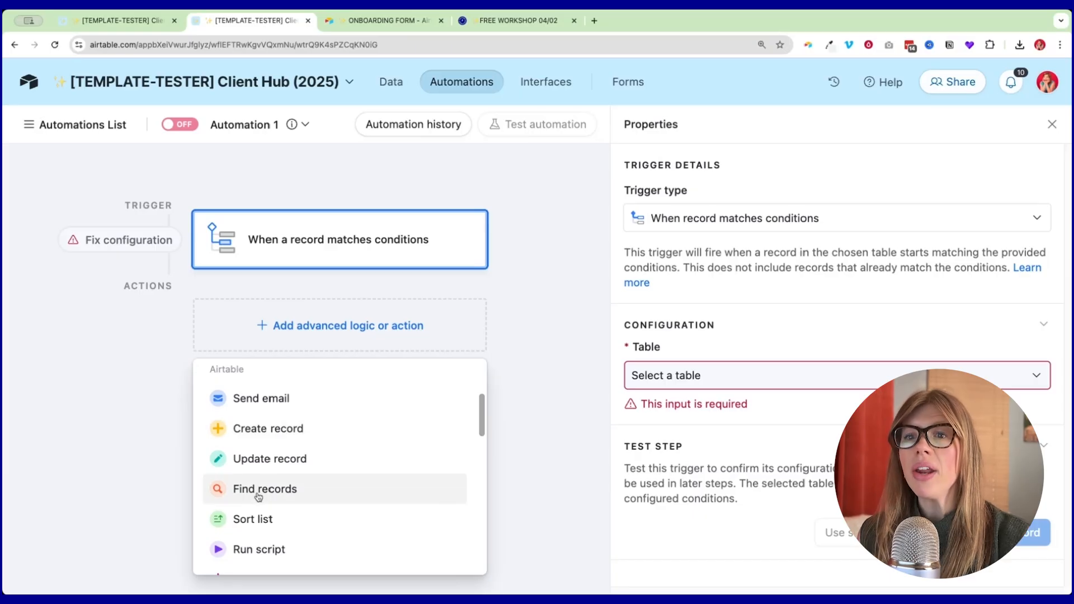
scroll(297, 414, up, 3)
scroll(291, 414, up, 3)
scroll(297, 447, down, 6)
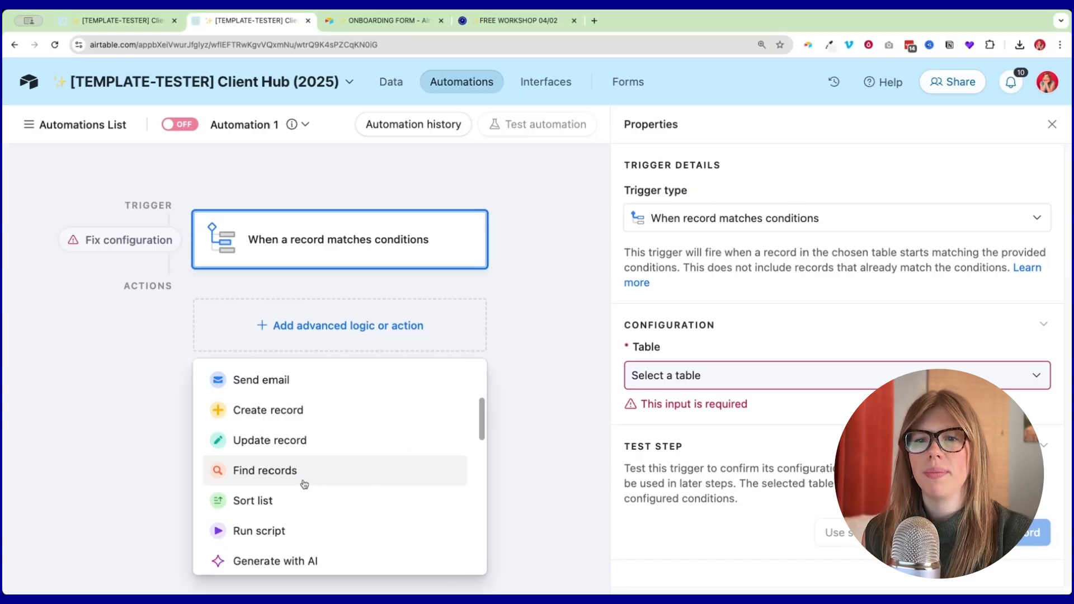
scroll(307, 481, down, 2)
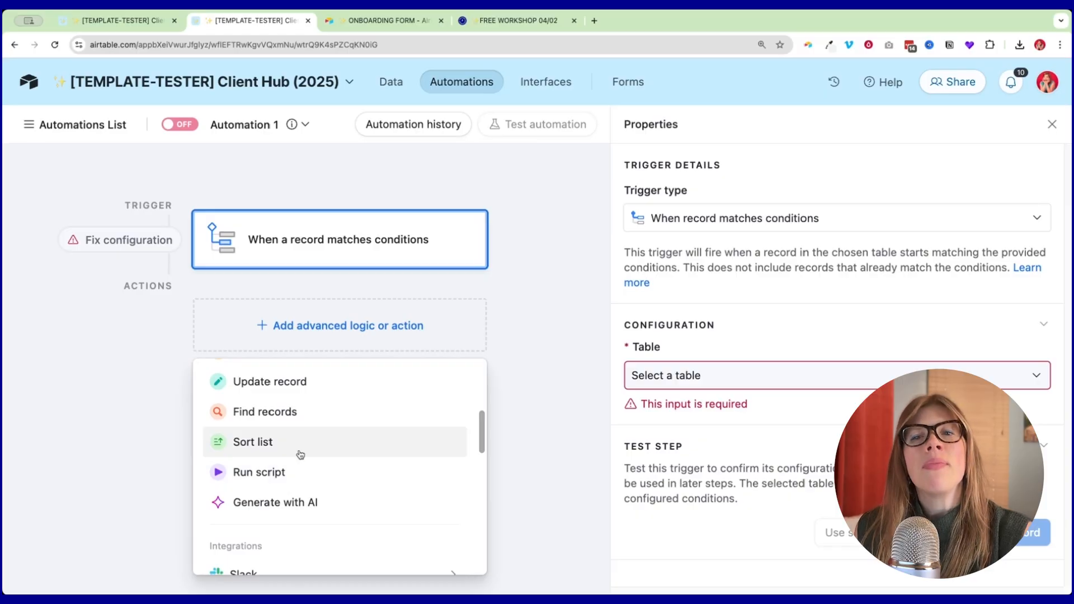
scroll(299, 469, up, 1)
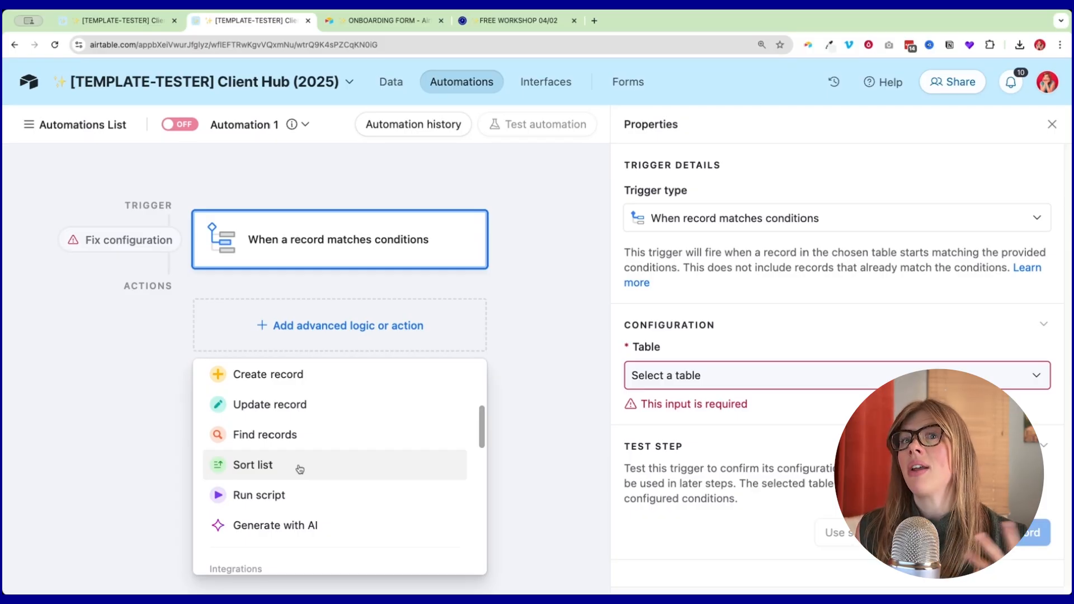
scroll(300, 447, up, 2)
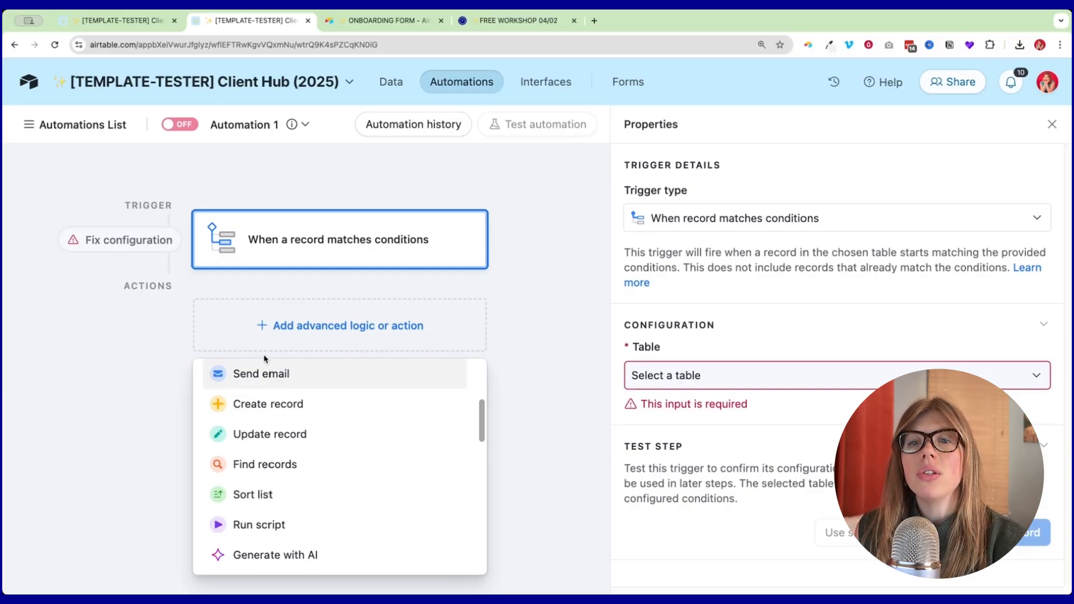
Examine the actions offered by the Slack, Gmail and Google Calendar integrations.
scroll(364, 436, down, 4)
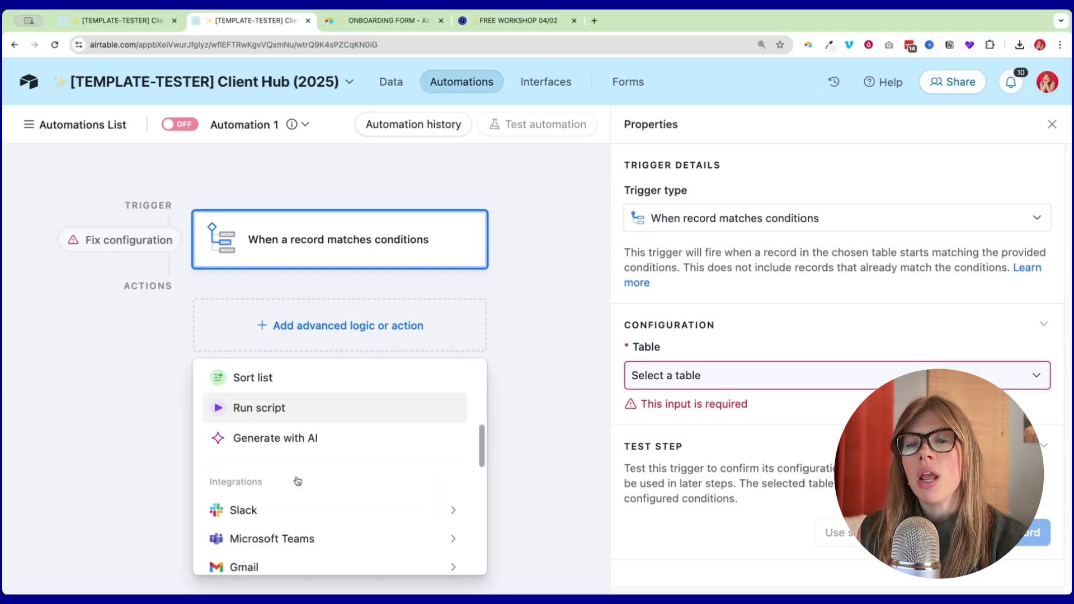
mouse_move(404, 544)
scroll(336, 492, down, 1)
mouse_move(285, 434)
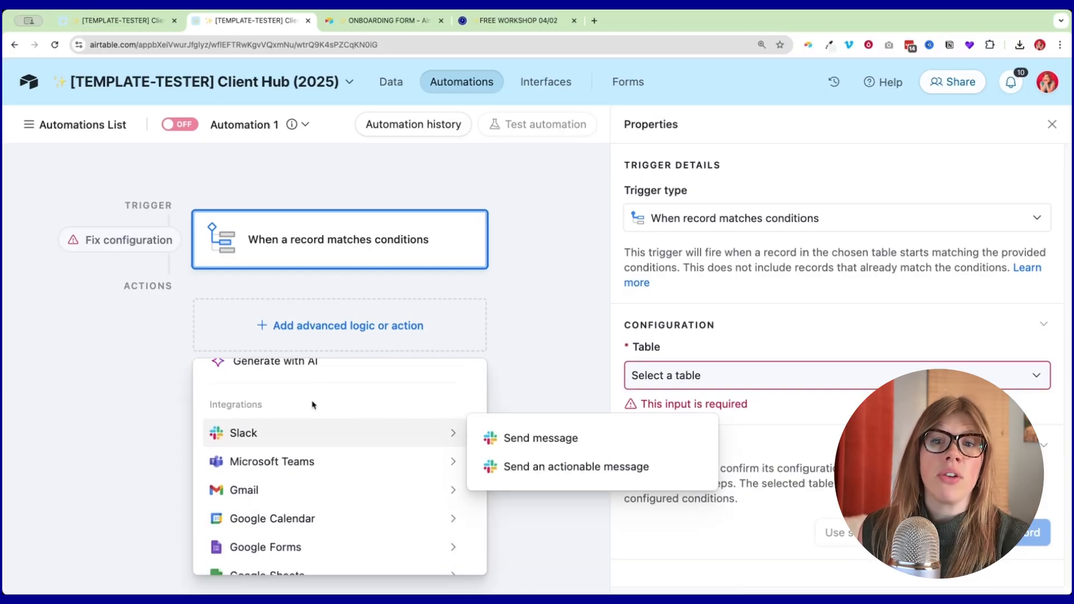
scroll(247, 405, down, 1)
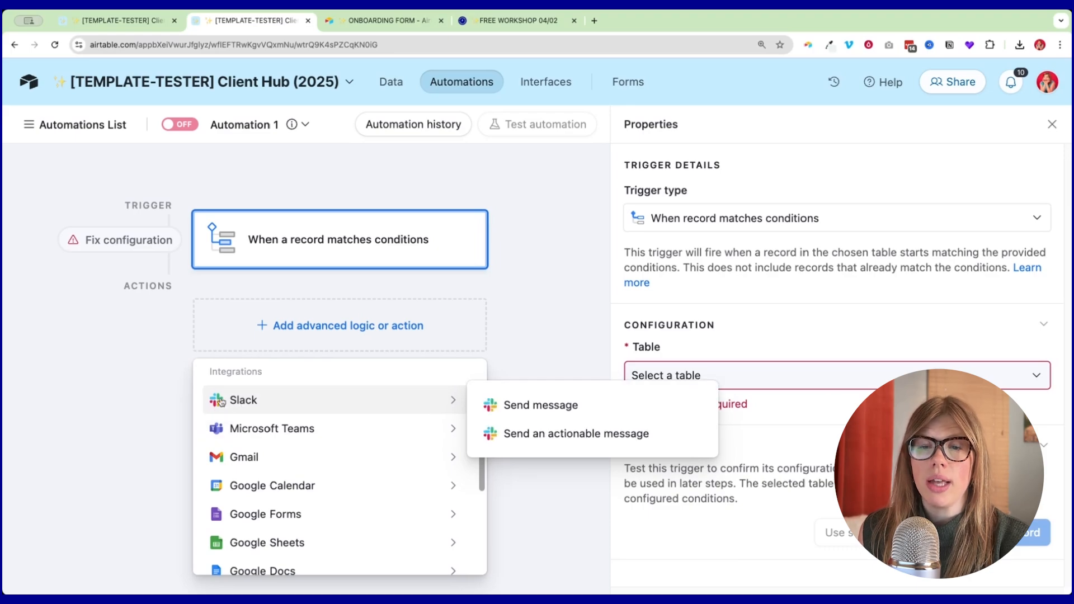
mouse_move(229, 421)
mouse_move(235, 403)
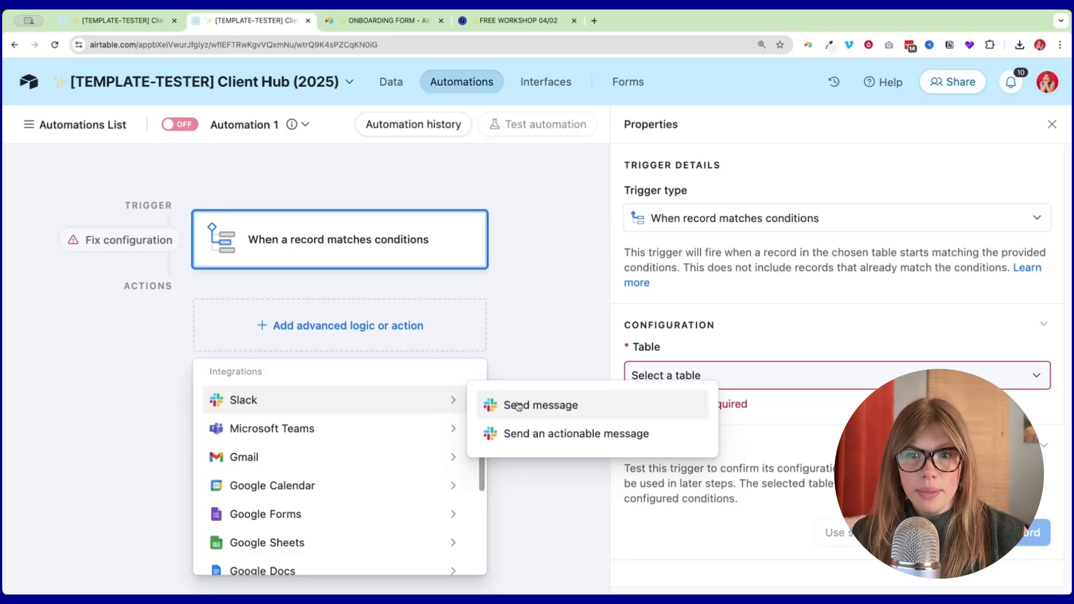
mouse_move(323, 454)
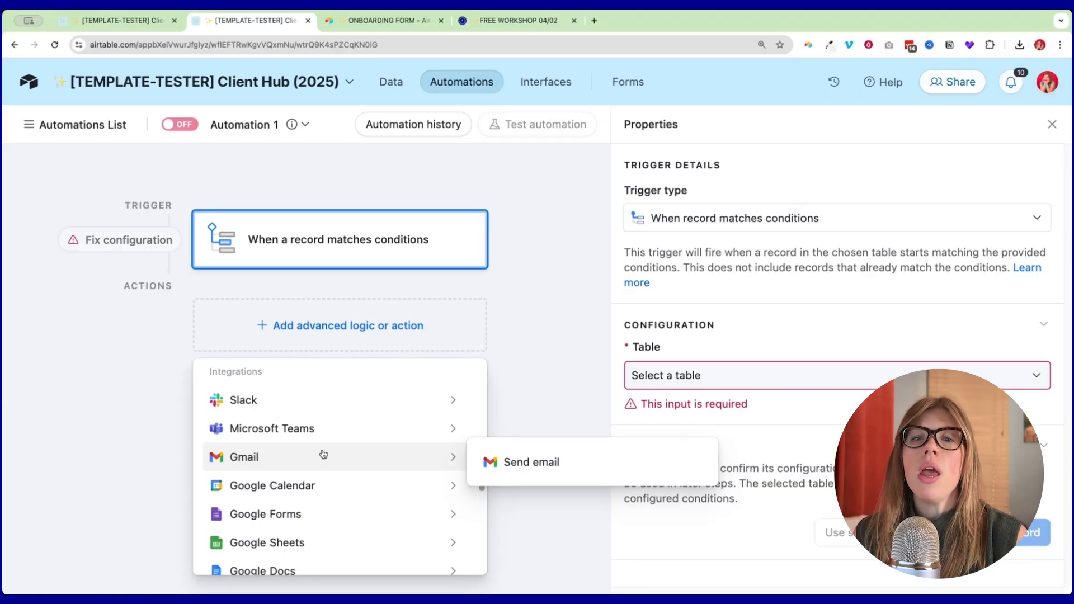
scroll(288, 451, down, 1)
mouse_move(249, 468)
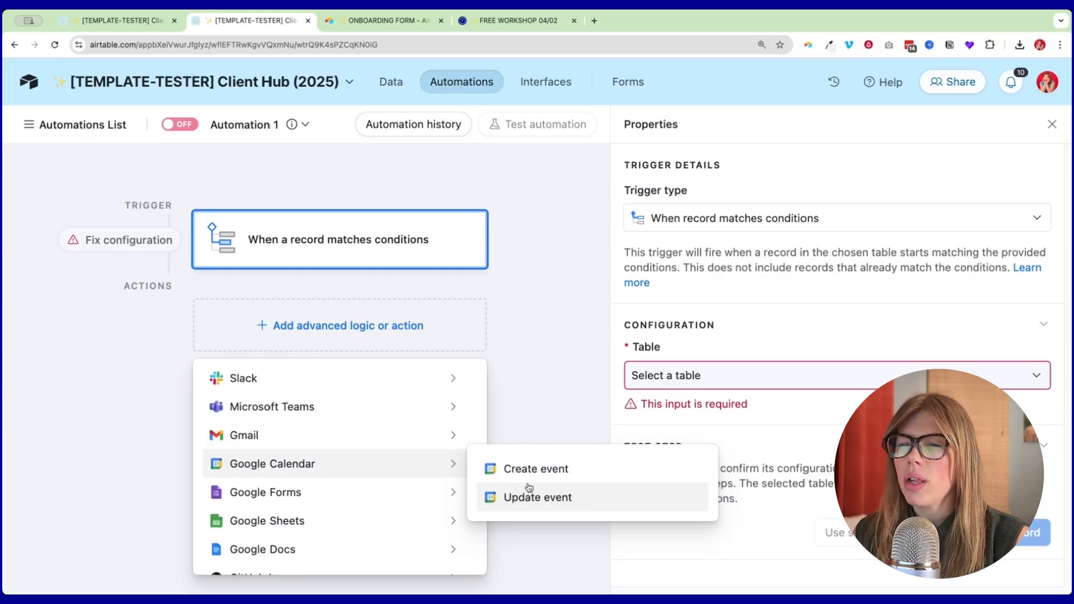
Examine the actions offered by the Google Forms, Google Docs and GitHub Issues integrations.
scroll(296, 469, down, 1)
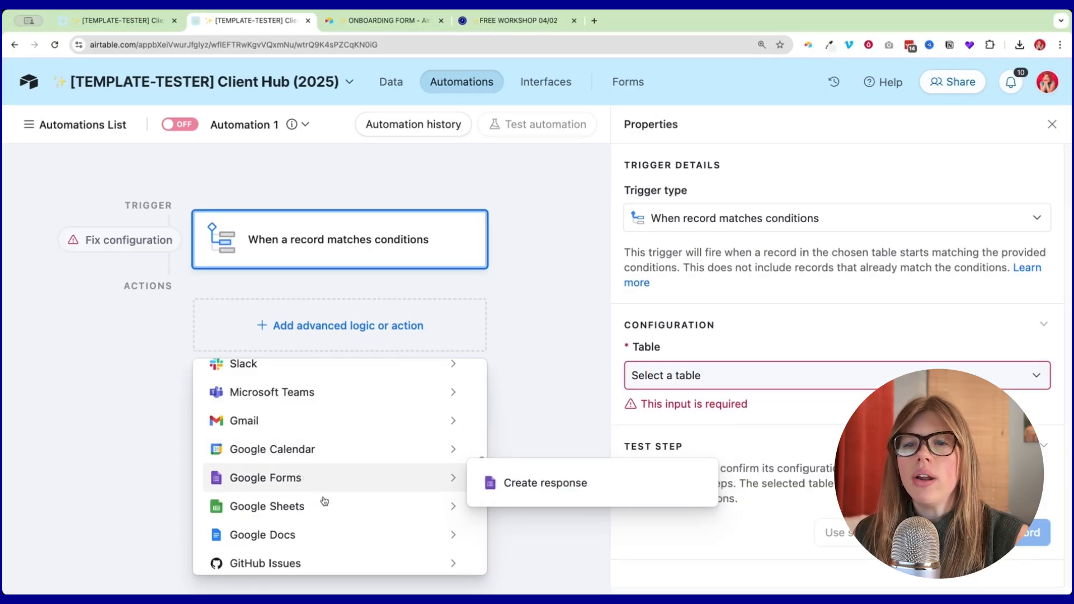
mouse_move(328, 499)
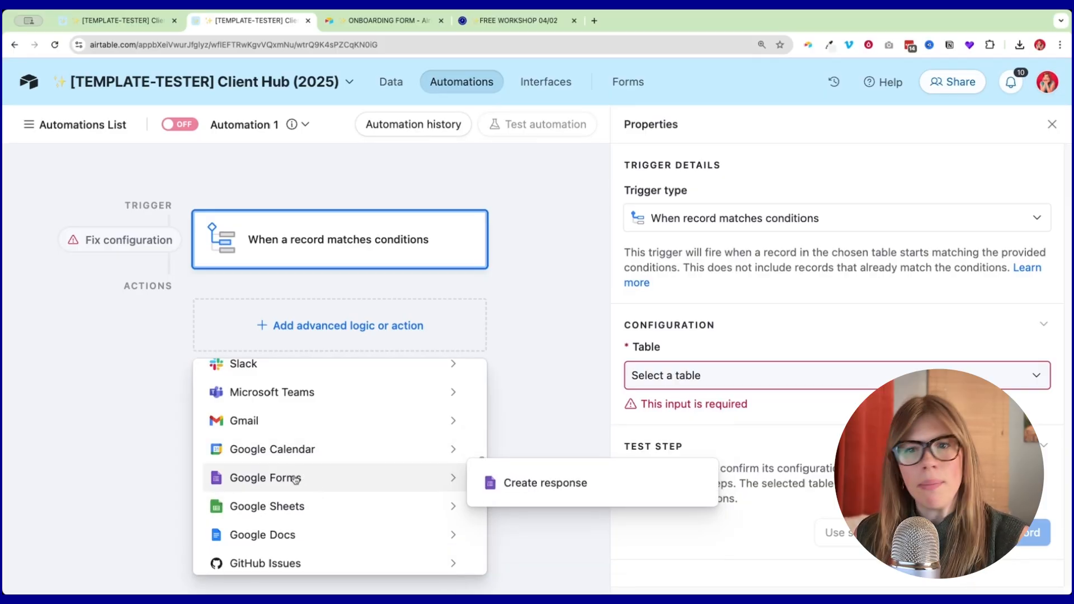
scroll(311, 484, down, 1)
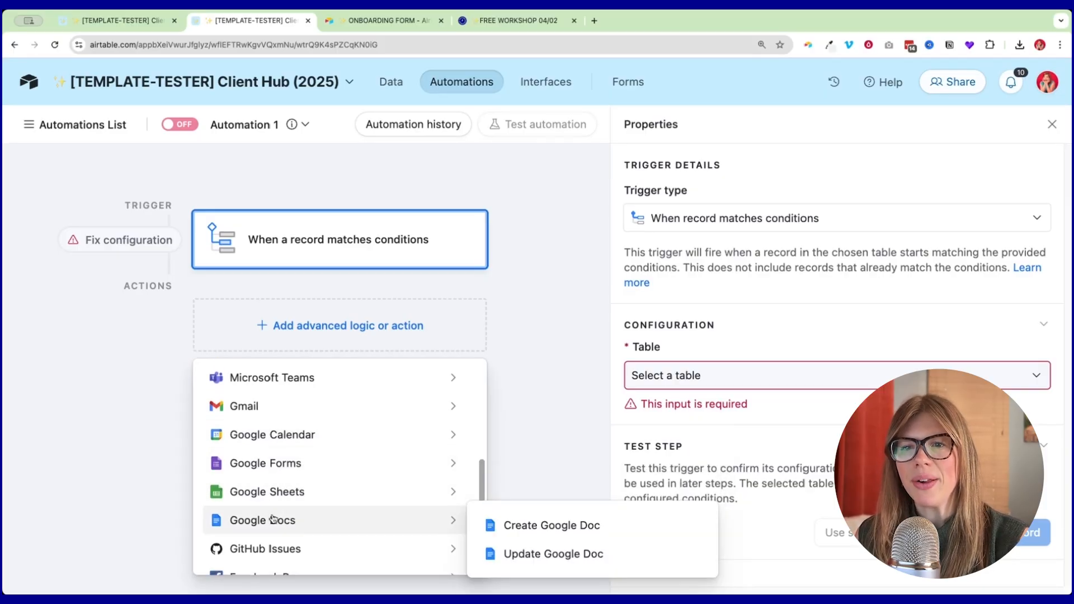
mouse_move(257, 512)
scroll(257, 512, down, 1)
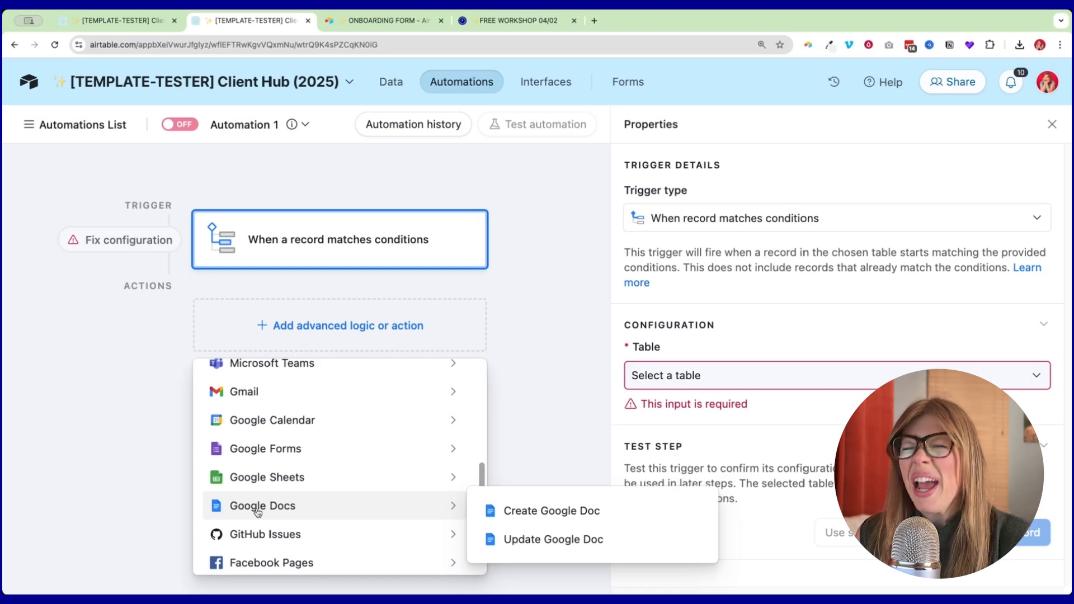
scroll(258, 512, down, 1)
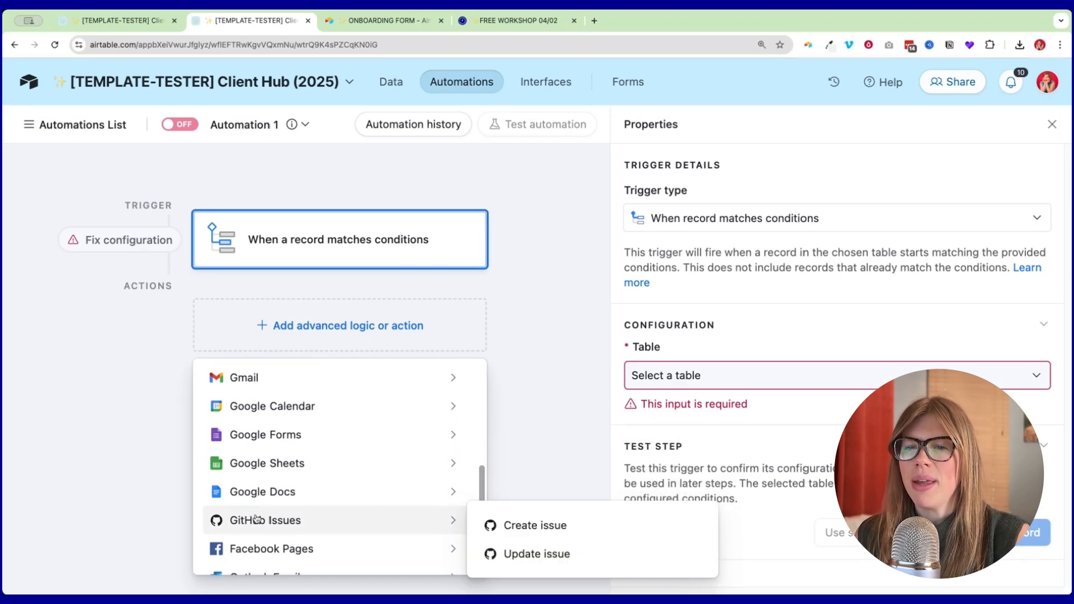
Examine the Facebook Pages, Outlook Email, Hootsuite and Twilio integrations and those that require a plan upgrade.
scroll(249, 523, down, 1)
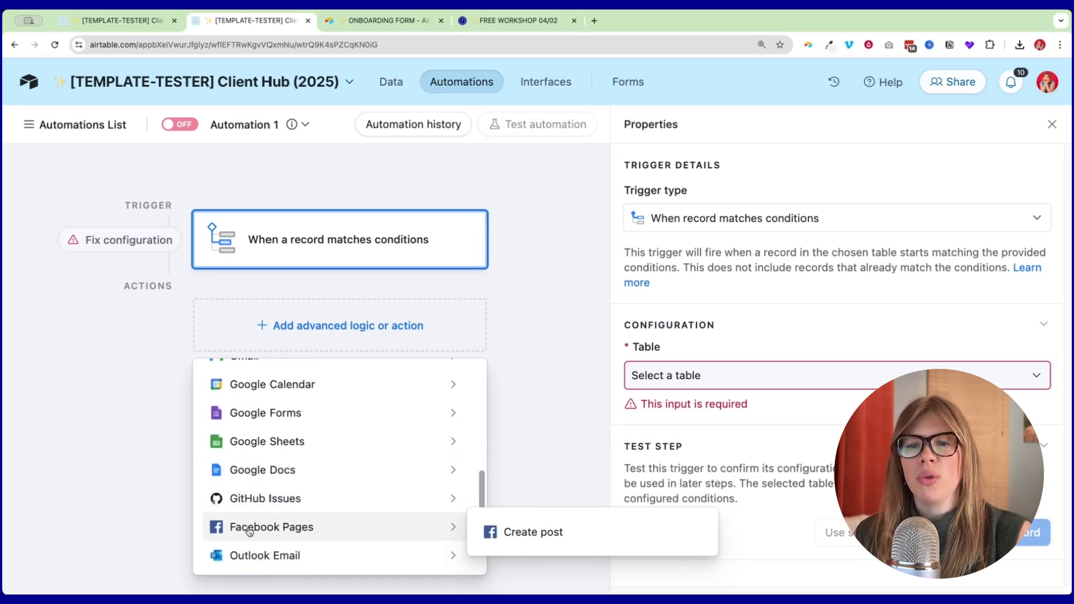
scroll(240, 528, down, 1)
mouse_move(243, 536)
scroll(263, 541, down, 1)
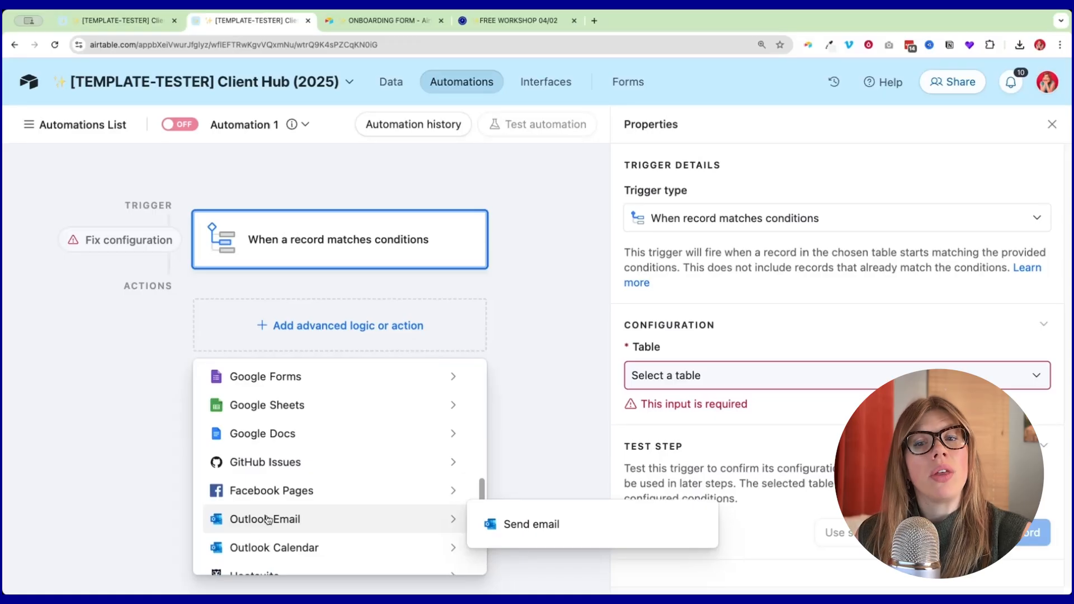
scroll(267, 519, down, 3)
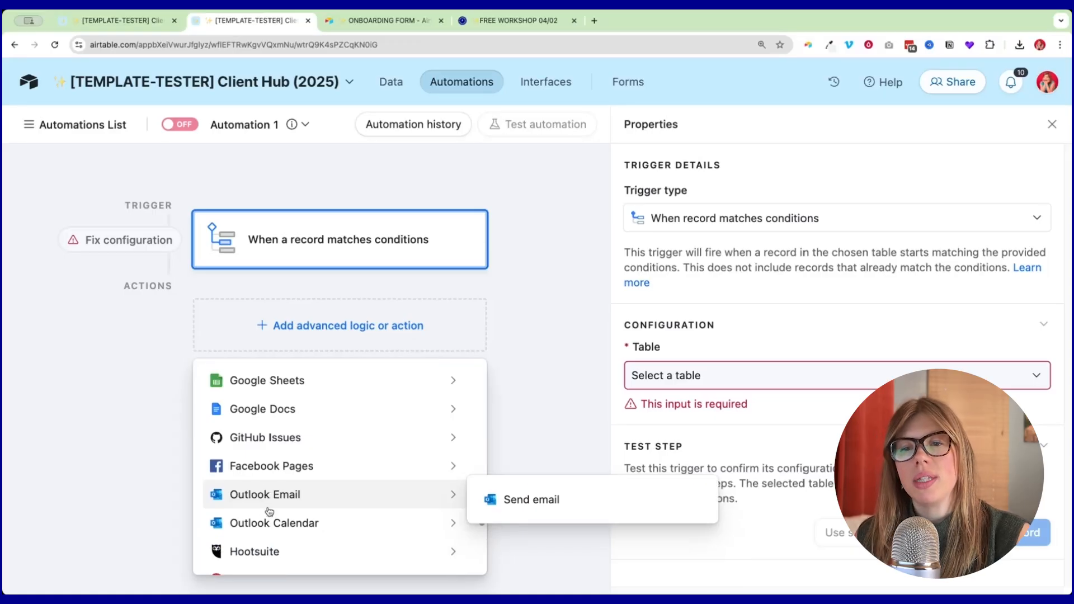
scroll(238, 523, down, 1)
scroll(238, 523, down, 1)
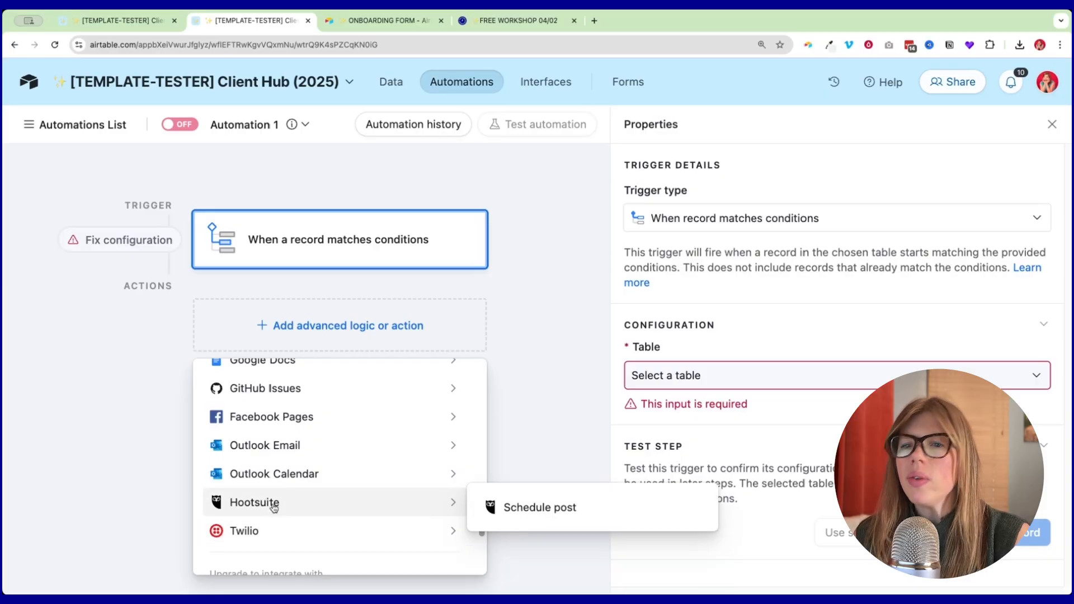
mouse_move(397, 511)
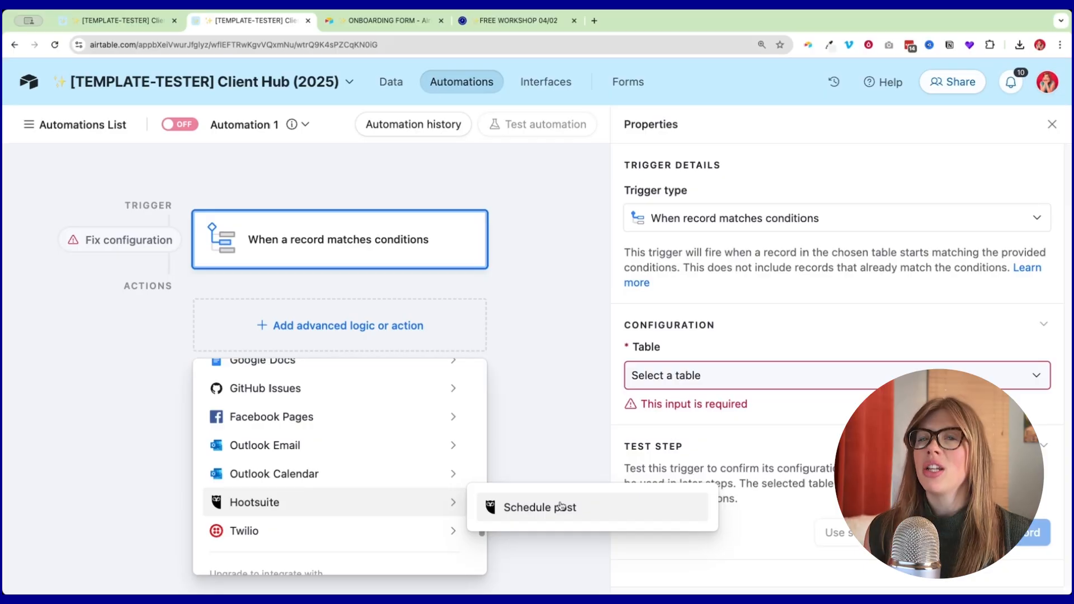
scroll(353, 482, down, 5)
scroll(329, 431, down, 1)
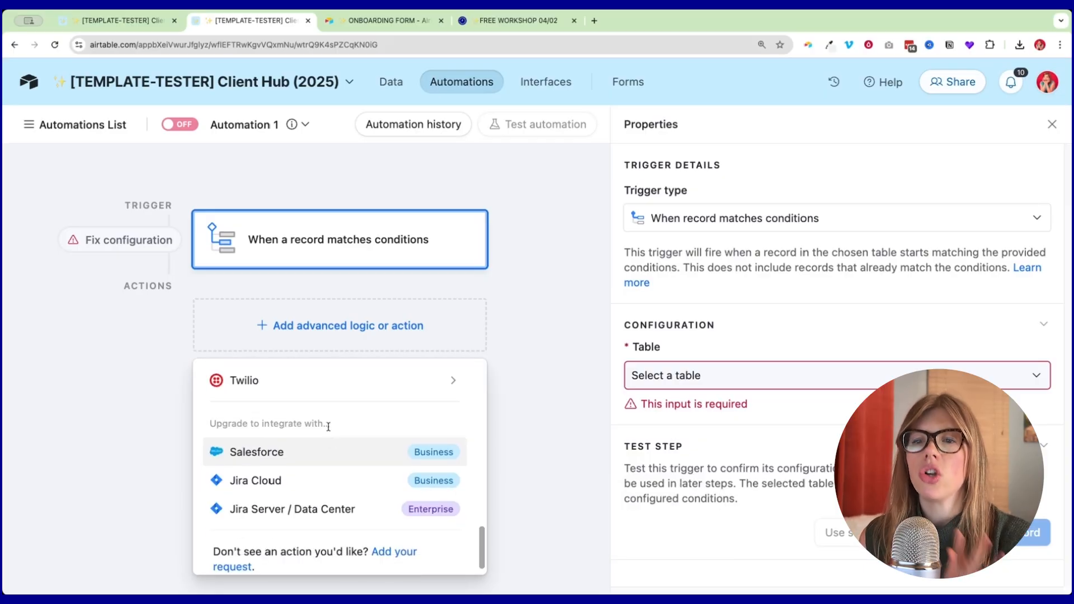
scroll(327, 441, up, 1)
scroll(328, 441, up, 2)
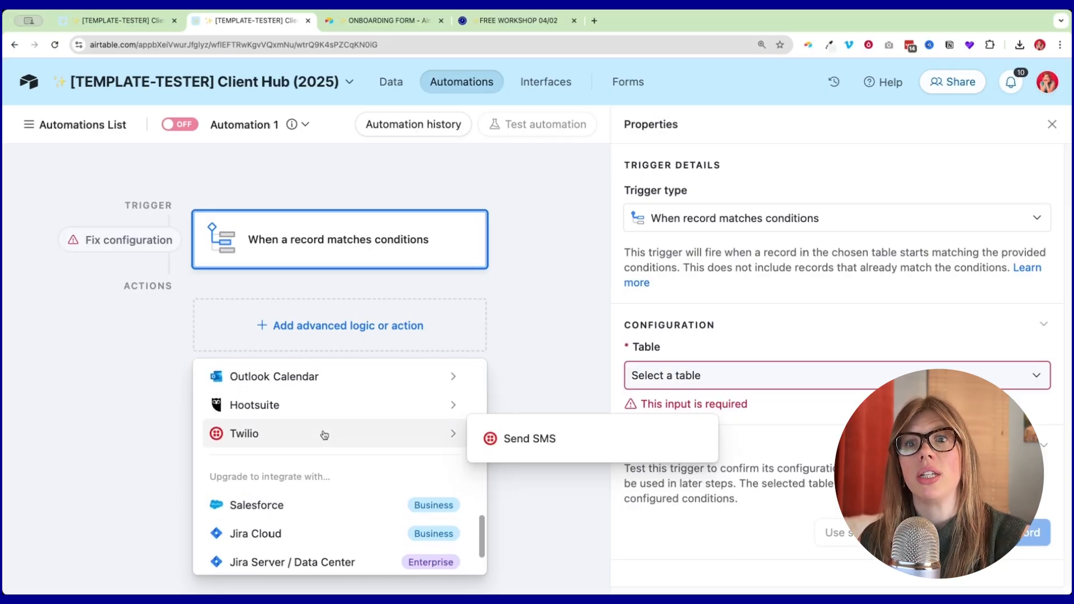
Review the advanced logic options, Conditional logic and Repeating group, together with the Airtable actions listed below them.
scroll(324, 434, up, 5)
scroll(324, 434, up, 6)
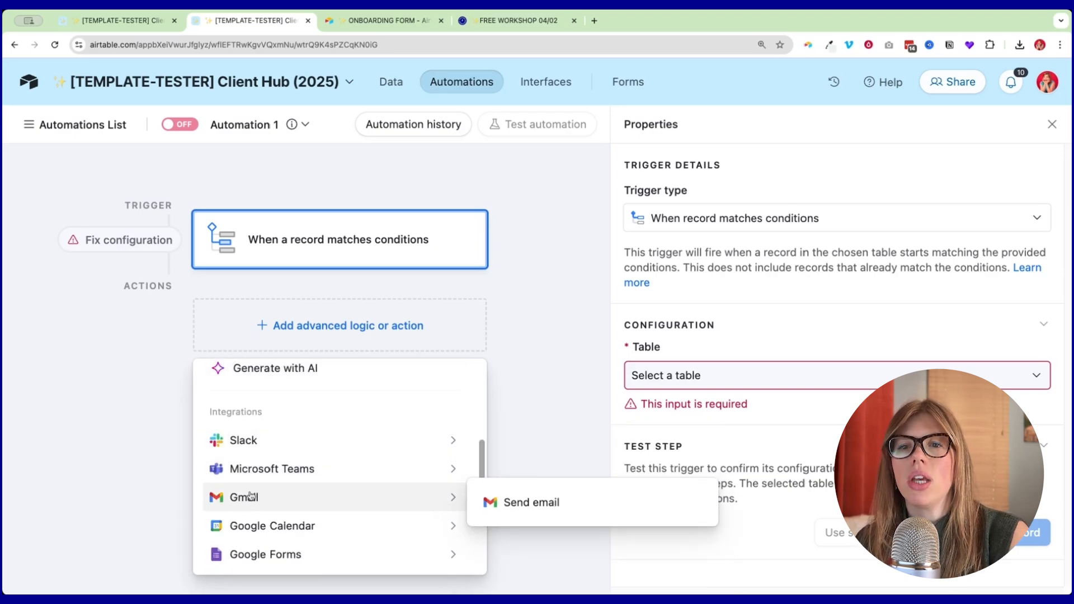
scroll(240, 441, up, 3)
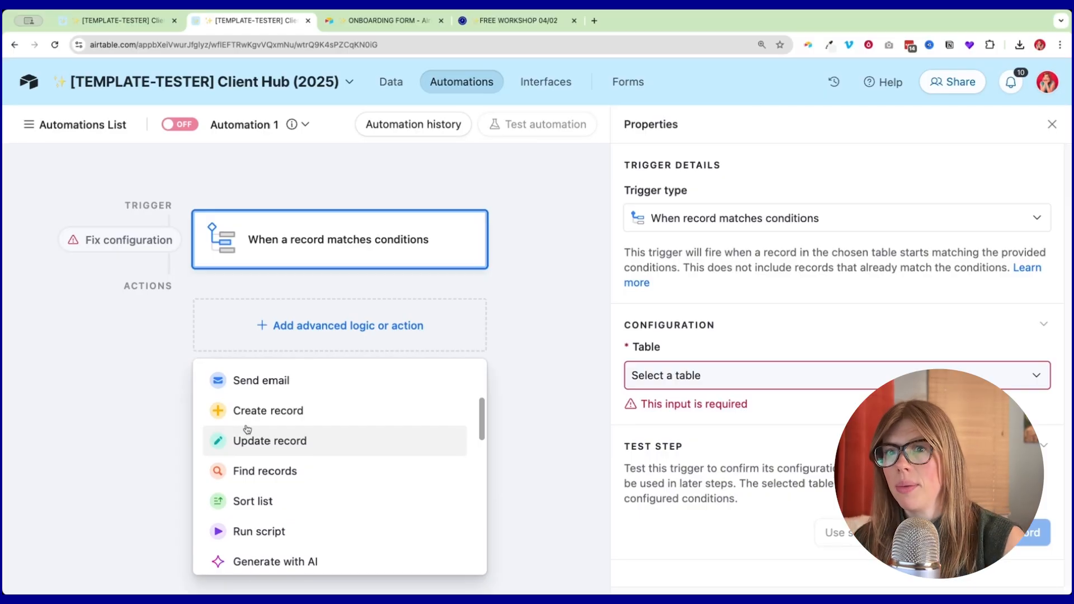
scroll(260, 478, up, 3)
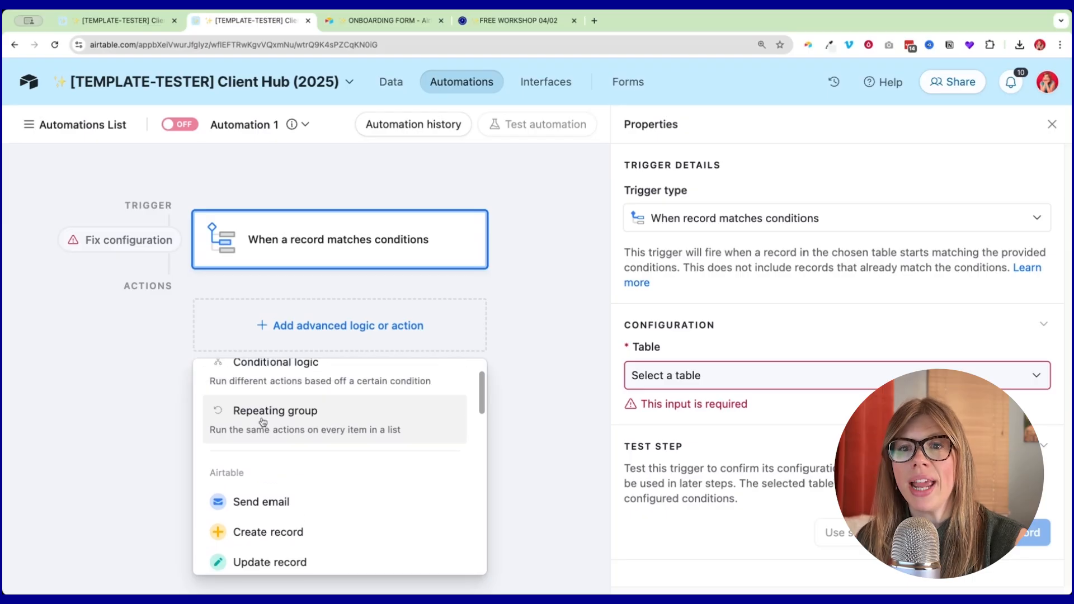
scroll(263, 423, up, 2)
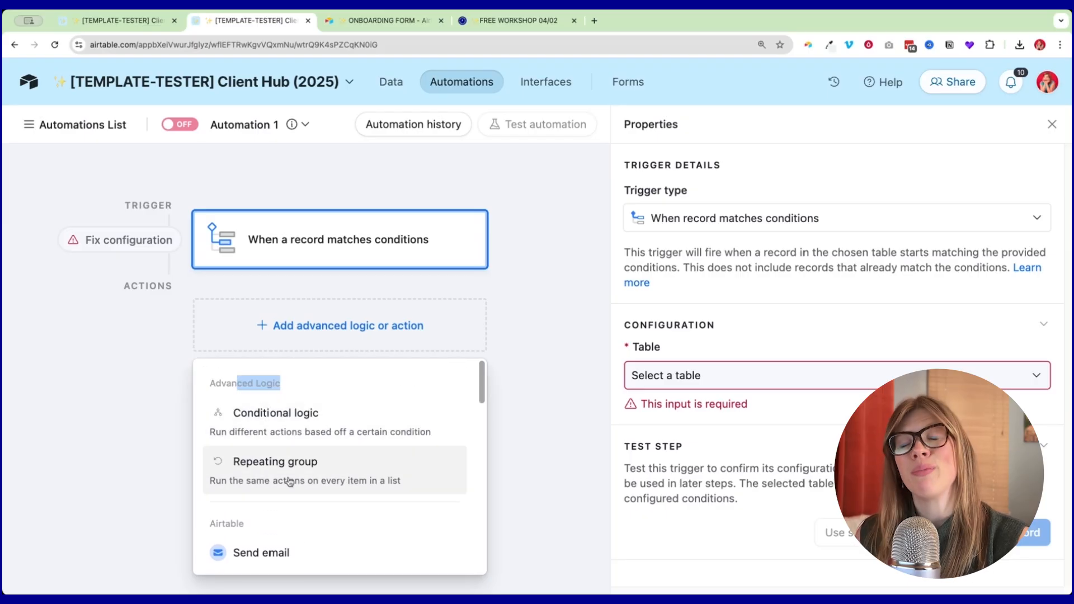
scroll(289, 481, down, 5)
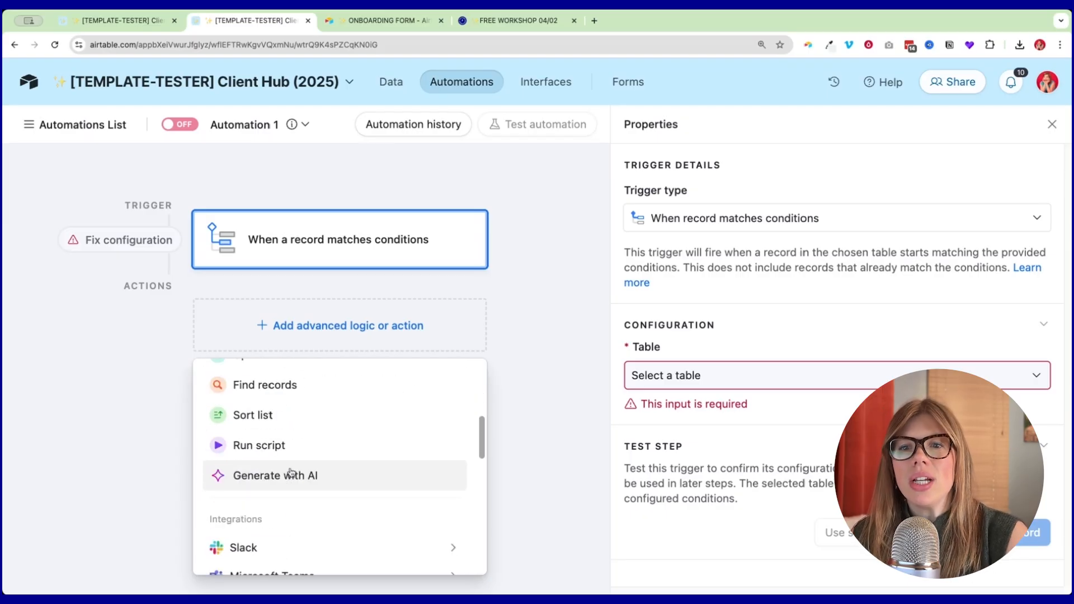
Compare the built-in Airtable actions with the external integrations such as Slack and Gmail.
scroll(290, 473, down, 2)
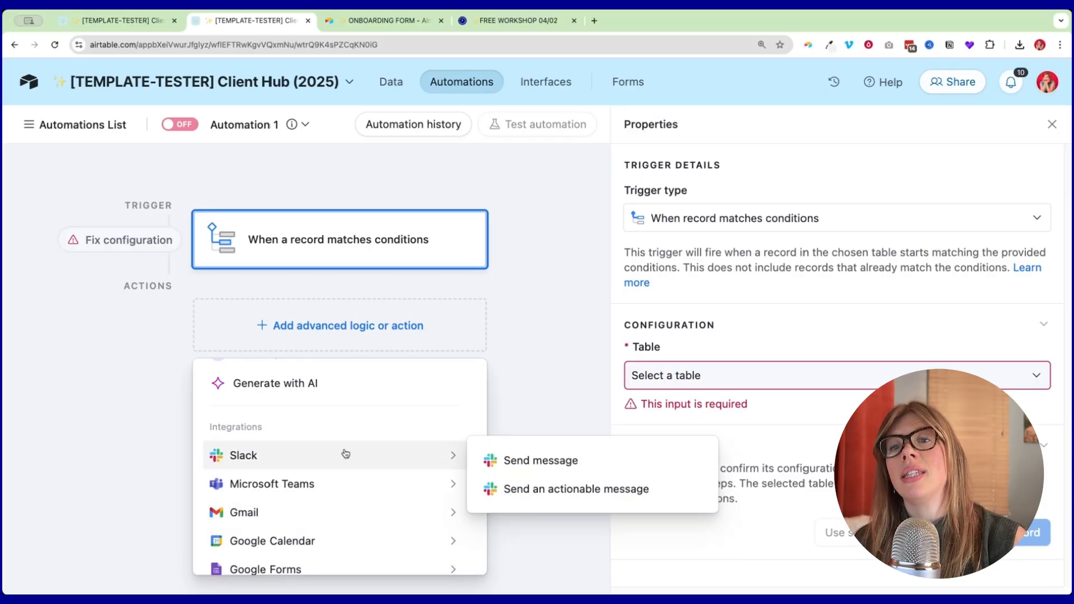
mouse_move(306, 440)
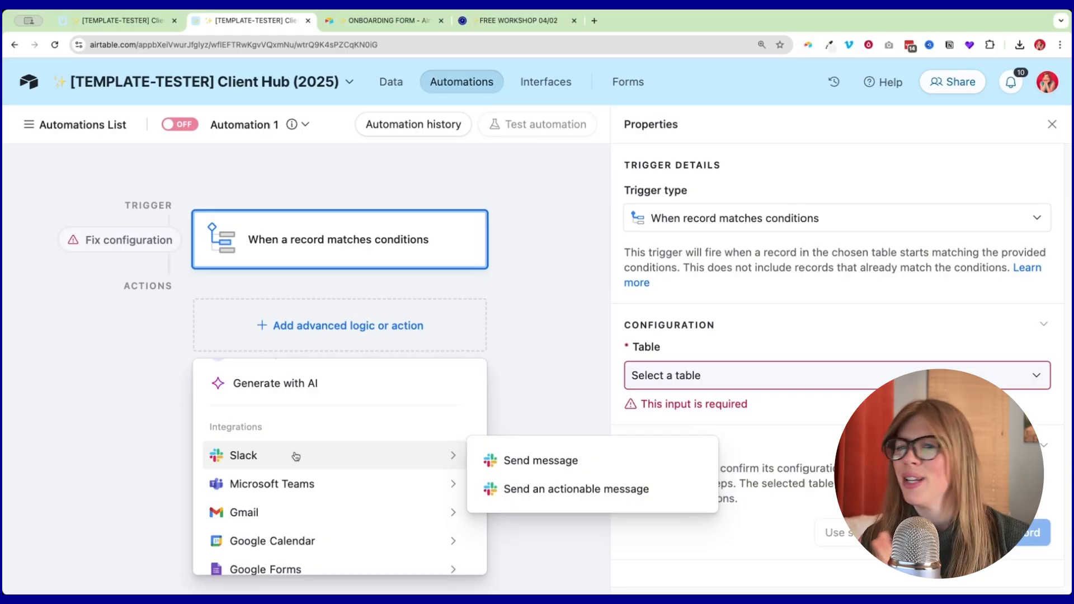
scroll(305, 442, up, 8)
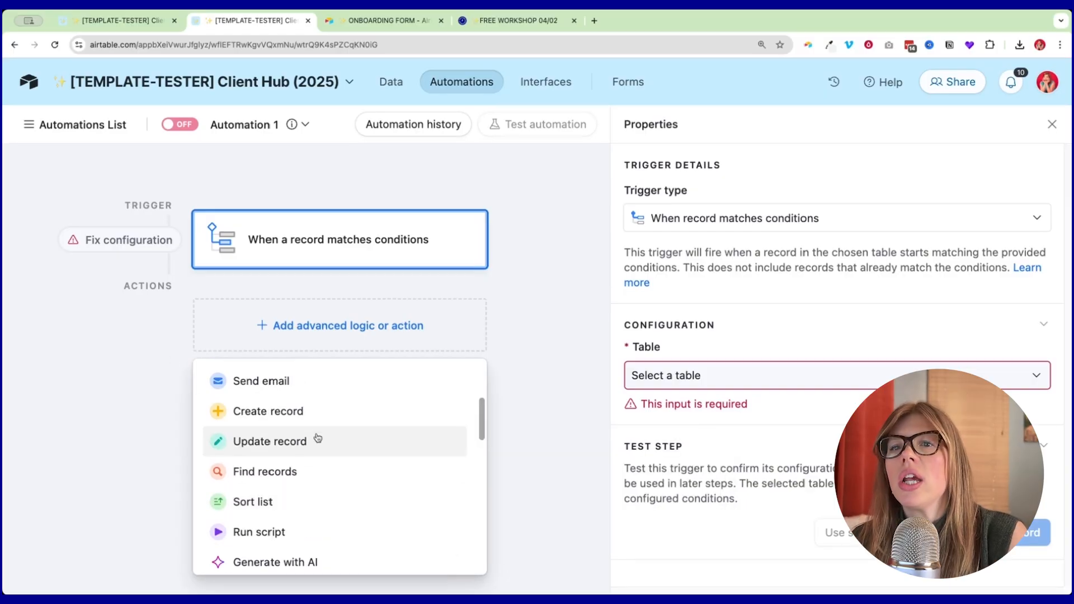
scroll(354, 438, down, 3)
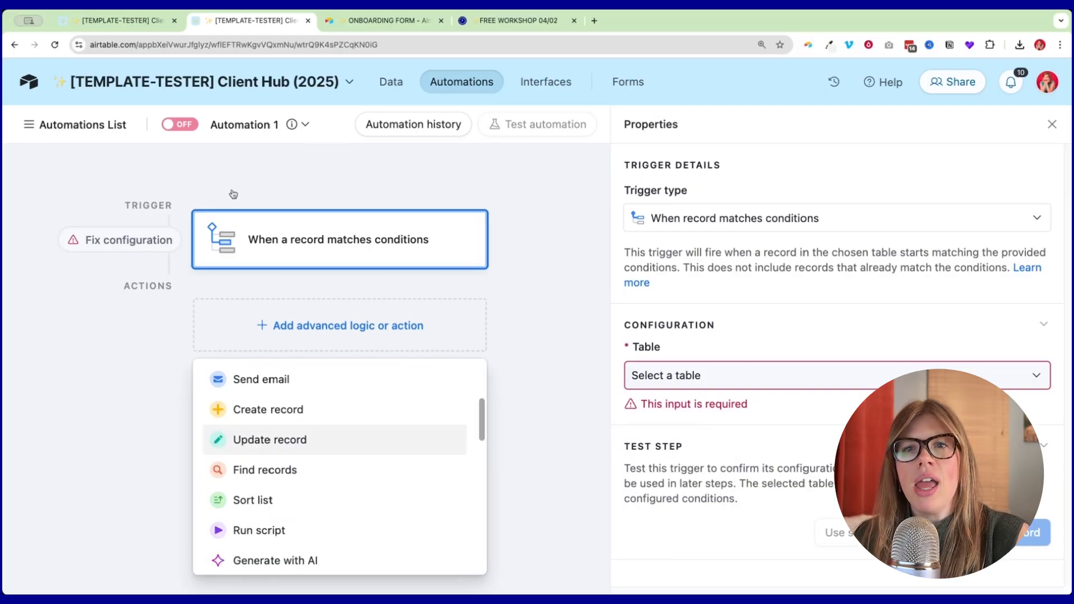
scroll(345, 438, down, 1)
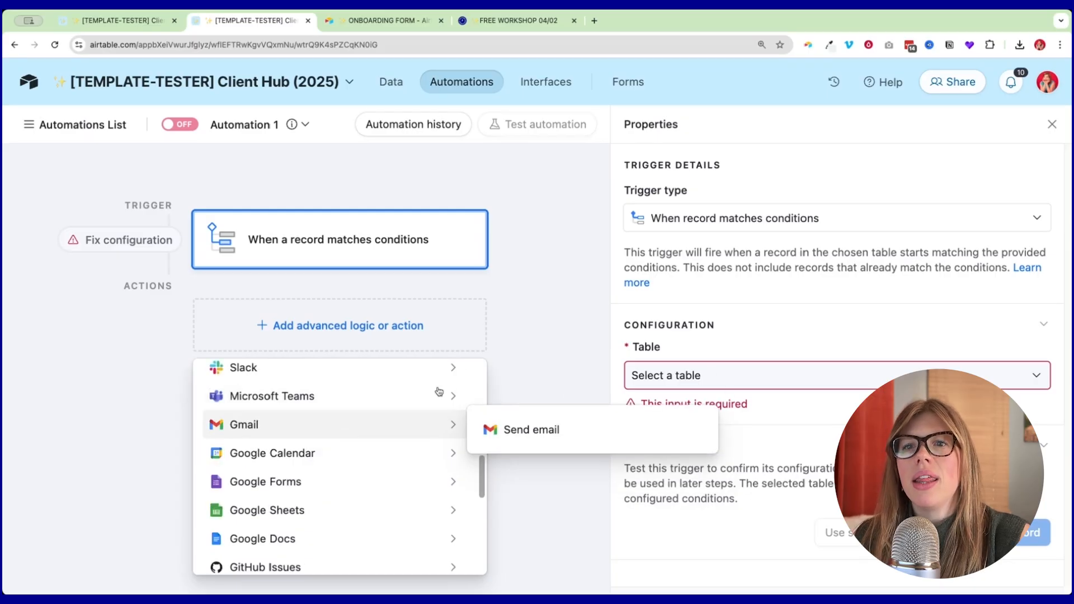
mouse_move(447, 451)
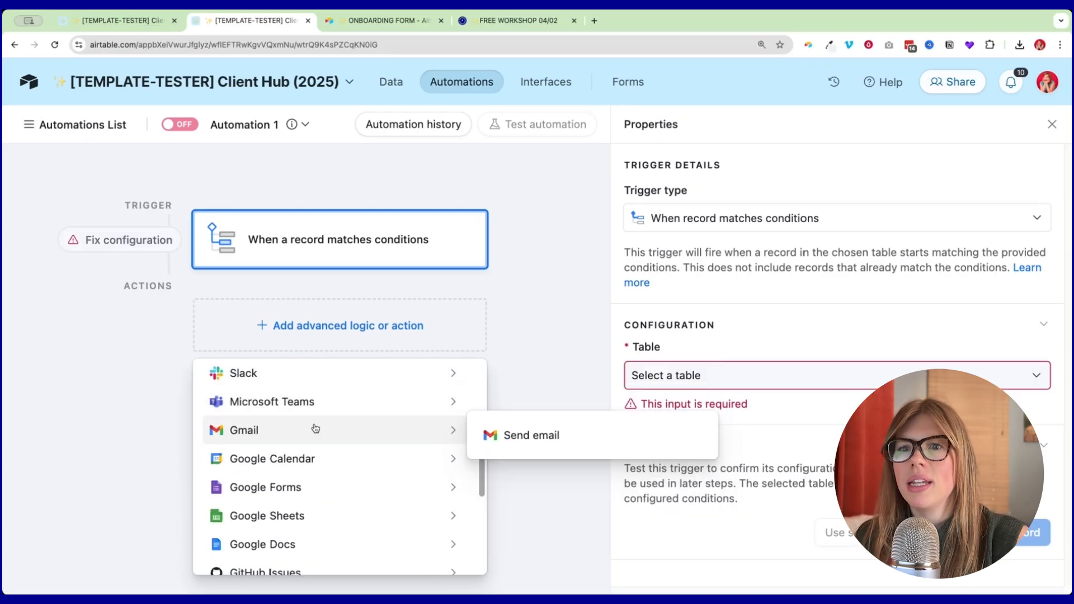
scroll(313, 430, down, 5)
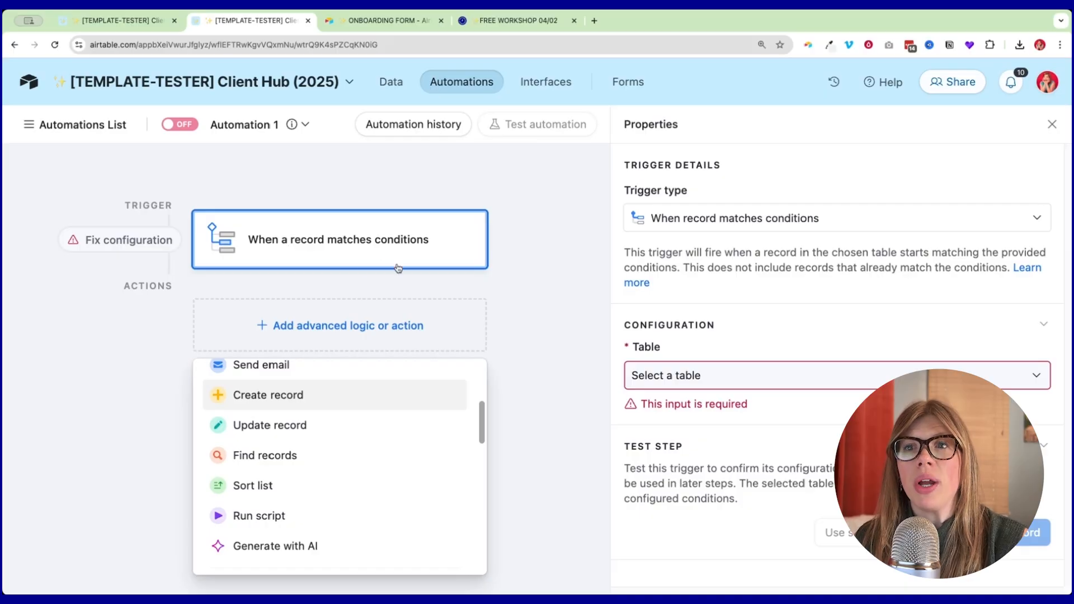
Set the trigger's table to PRIMARY CLIENT RECORD.
scroll(263, 464, up, 1)
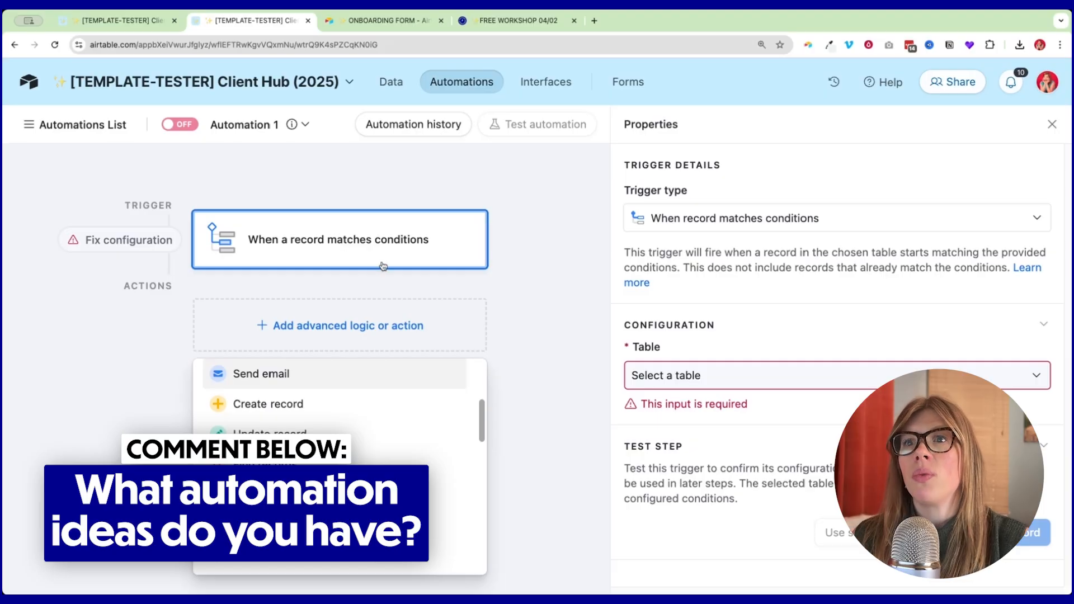
click(679, 346)
click(689, 375)
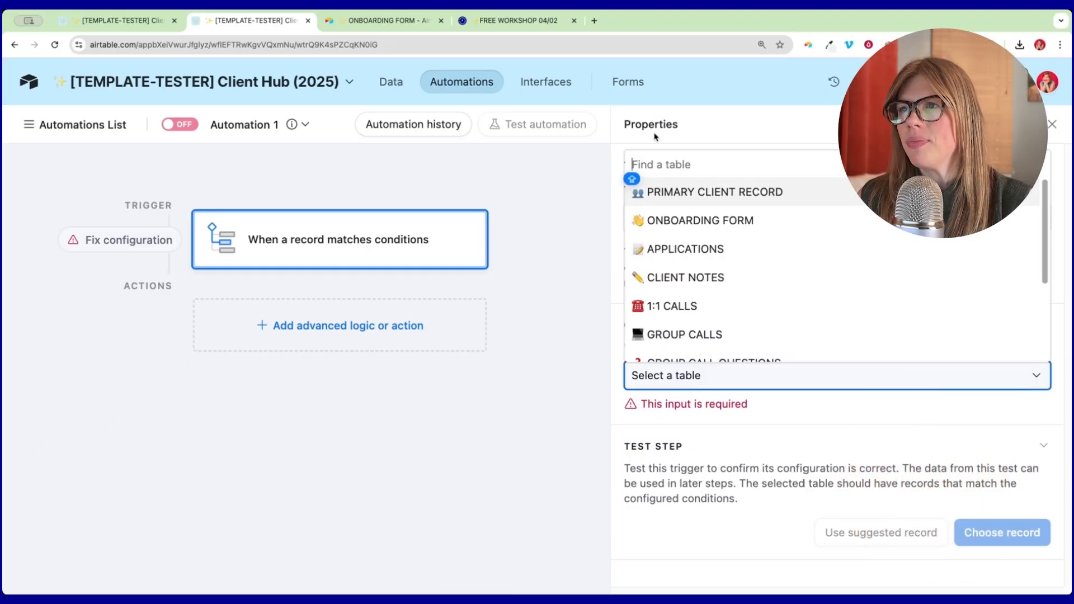
click(683, 193)
Add a trigger condition requiring that the Onboarding Form field is empty.
click(712, 442)
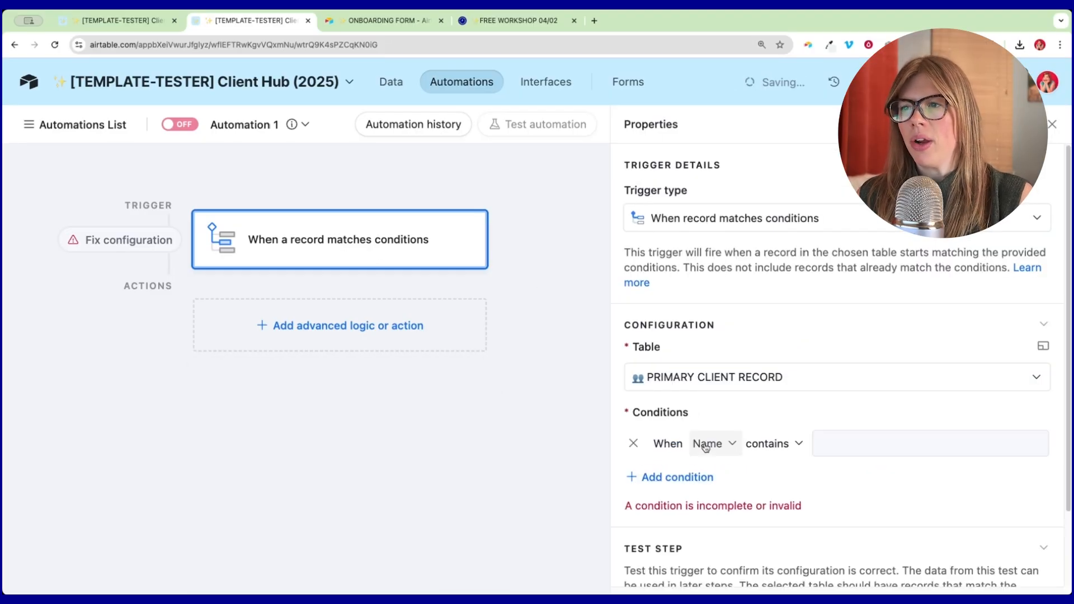
click(716, 446)
text(ON)
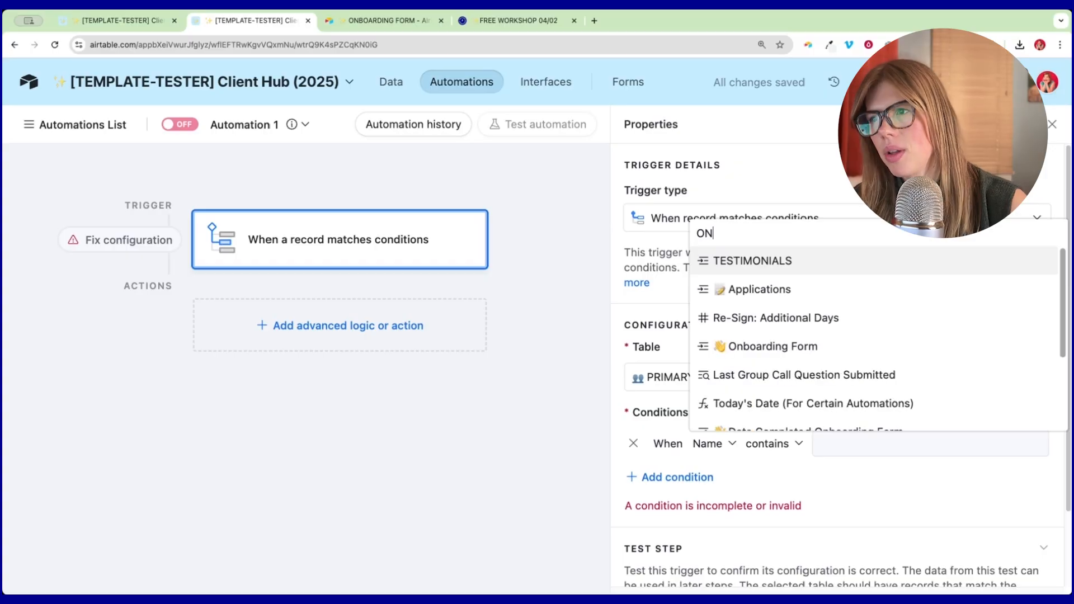
text(BO)
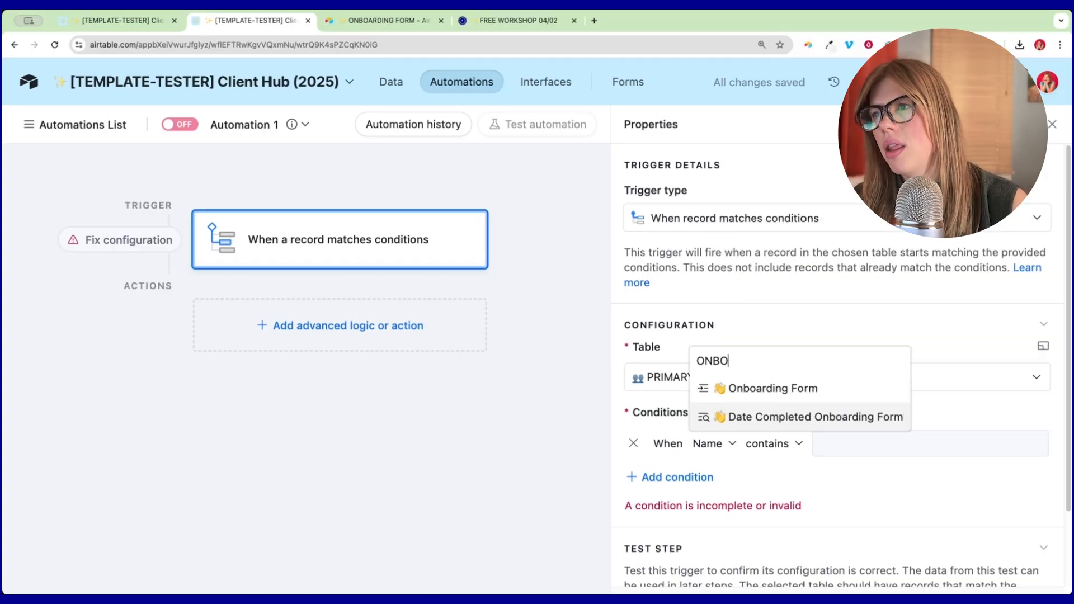
click(772, 388)
click(784, 444)
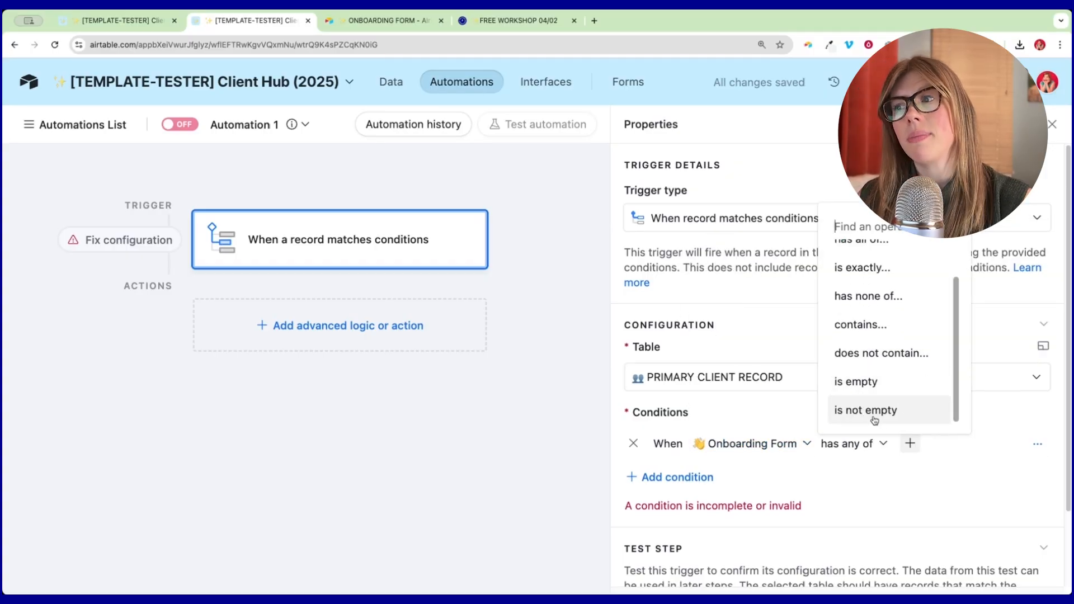
click(851, 380)
Add a second condition that Start Date is 7 days ago, using the number of days ago option.
click(654, 477)
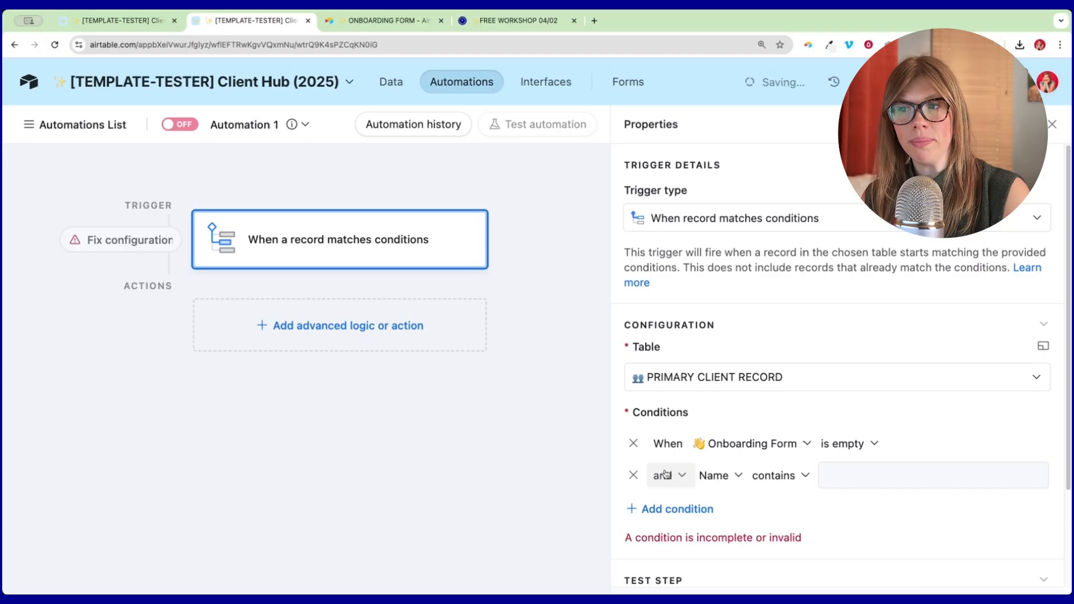
click(714, 476)
text(ATA)
click(750, 435)
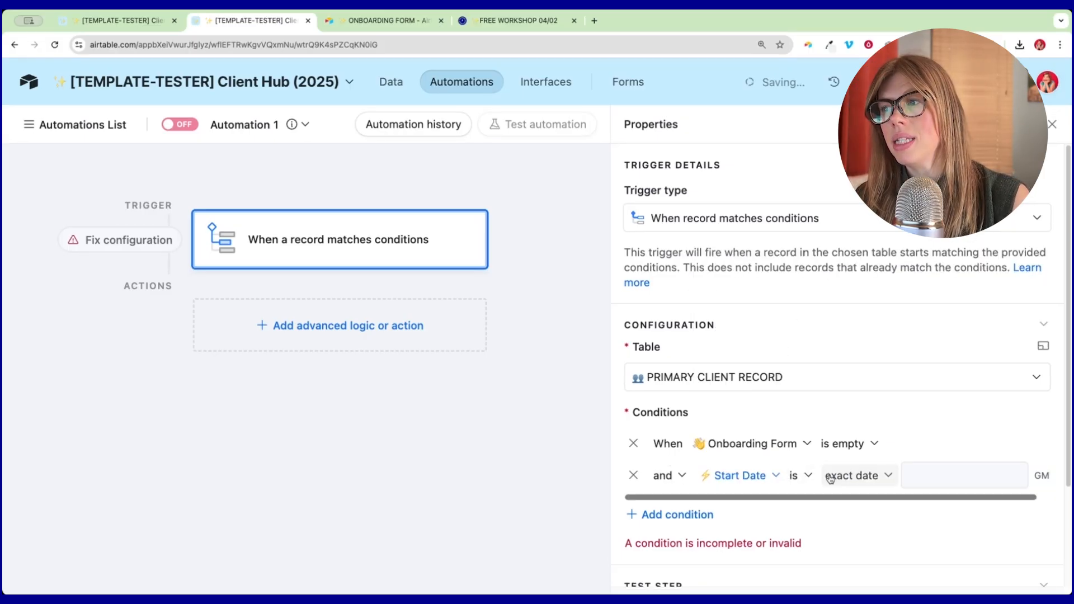
click(839, 478)
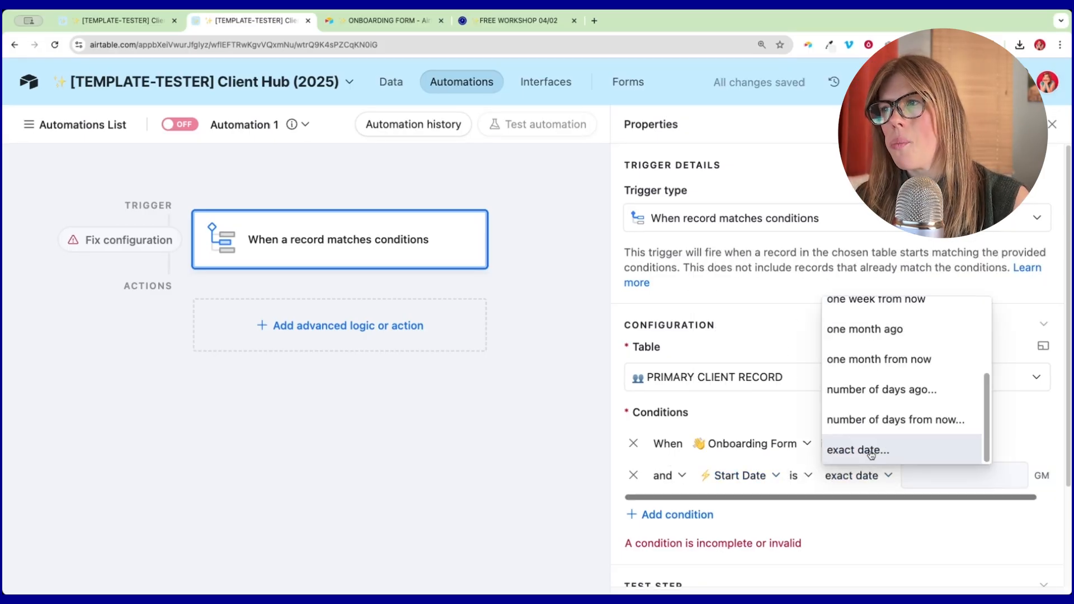
click(873, 392)
click(980, 475)
text(7)
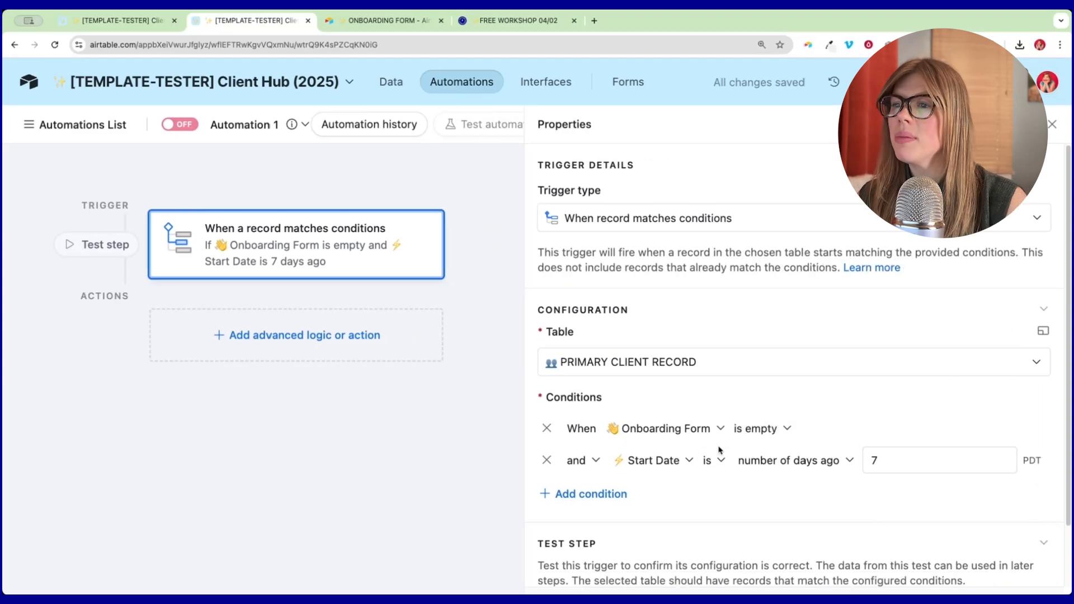
Add a Gmail Send email action beneath the trigger.
click(251, 339)
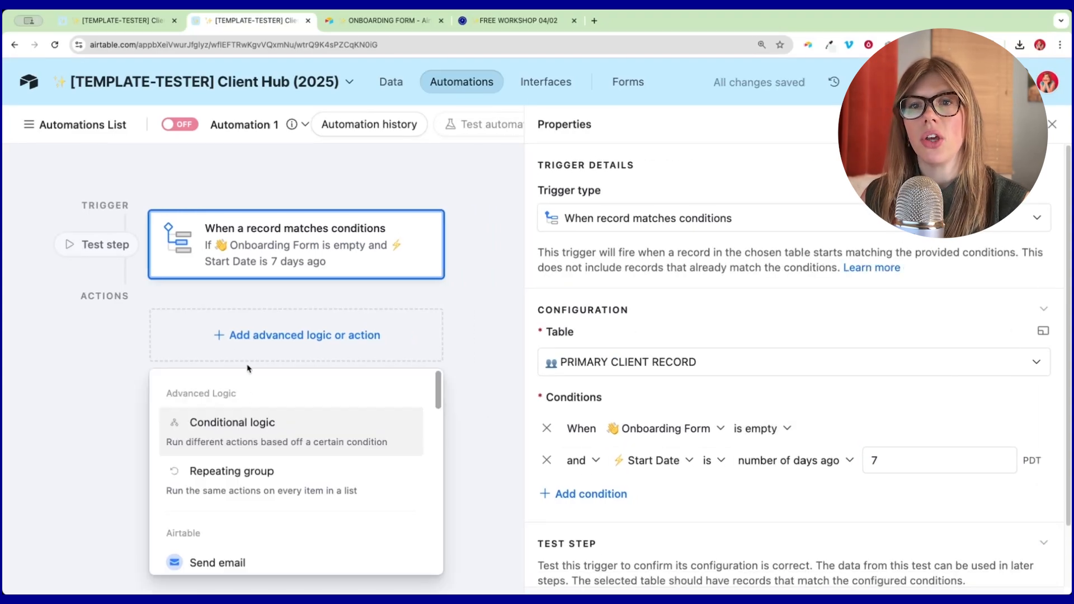
scroll(242, 488, down, 5)
scroll(243, 489, down, 4)
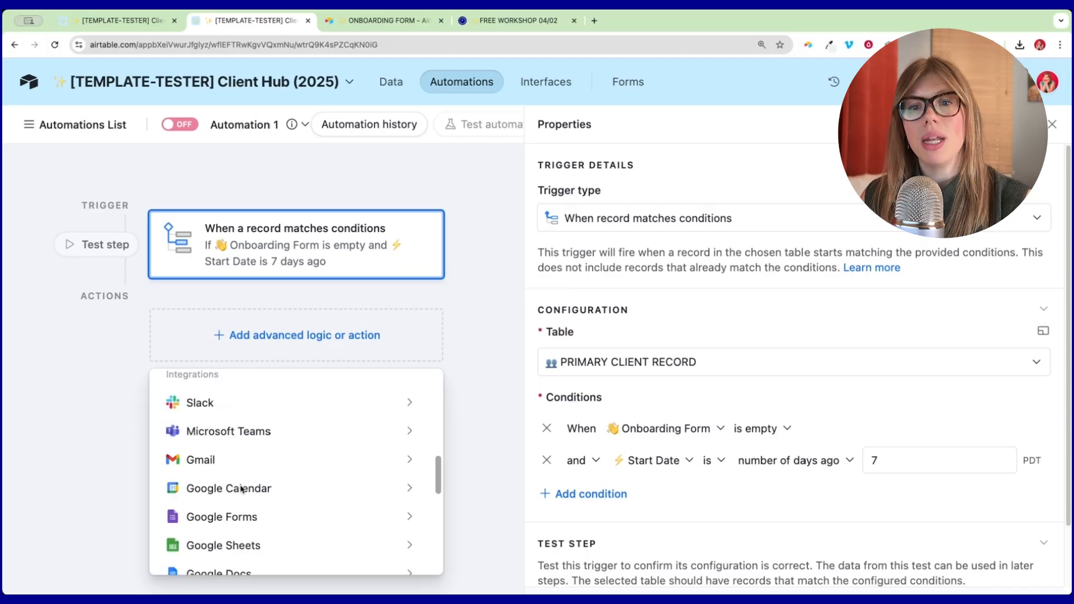
mouse_move(261, 447)
click(470, 449)
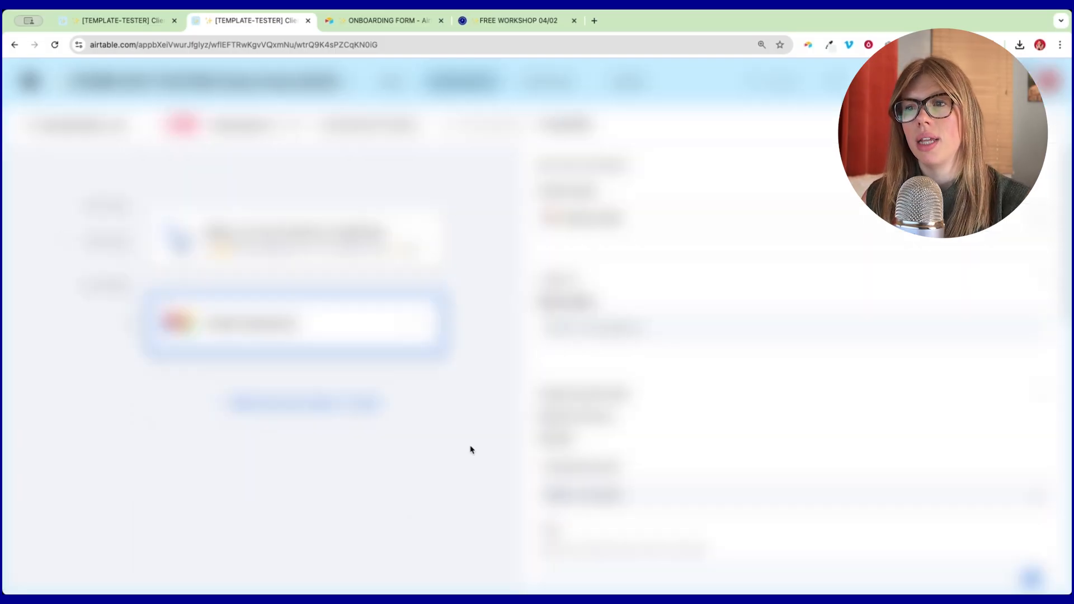
Select the connected Gmail account as the sender and begin filling in the action's To field.
scroll(832, 359, down, 3)
click(784, 298)
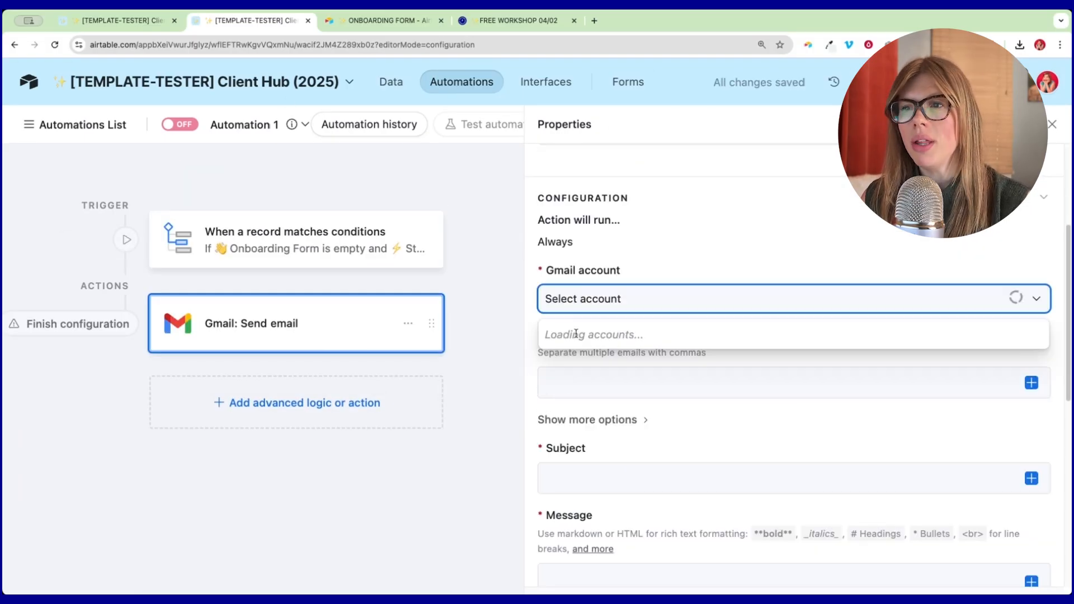
click(615, 363)
click(571, 378)
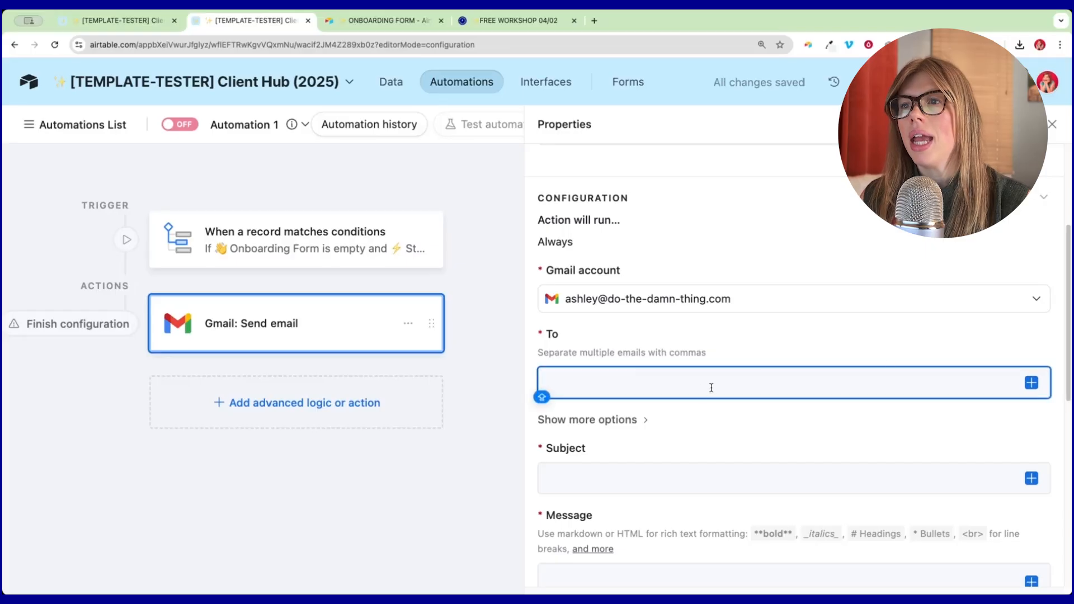
scroll(618, 369, down, 2)
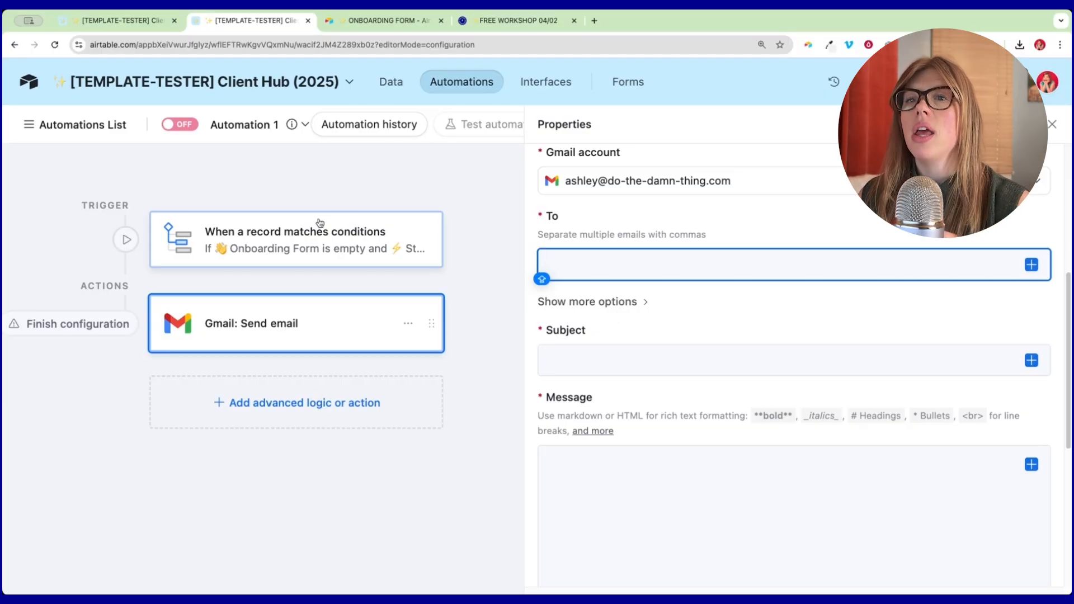
Review the trigger conditions, then set the TEst 2 client's Status to Active in the PRIMARY CLIENT RECORD table.
click(290, 247)
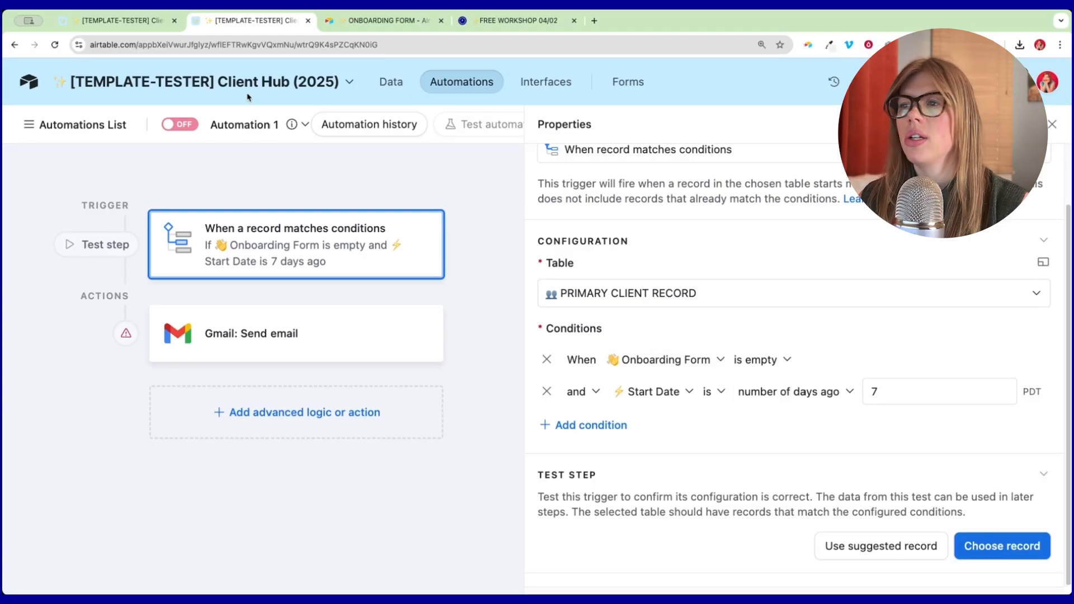
click(369, 89)
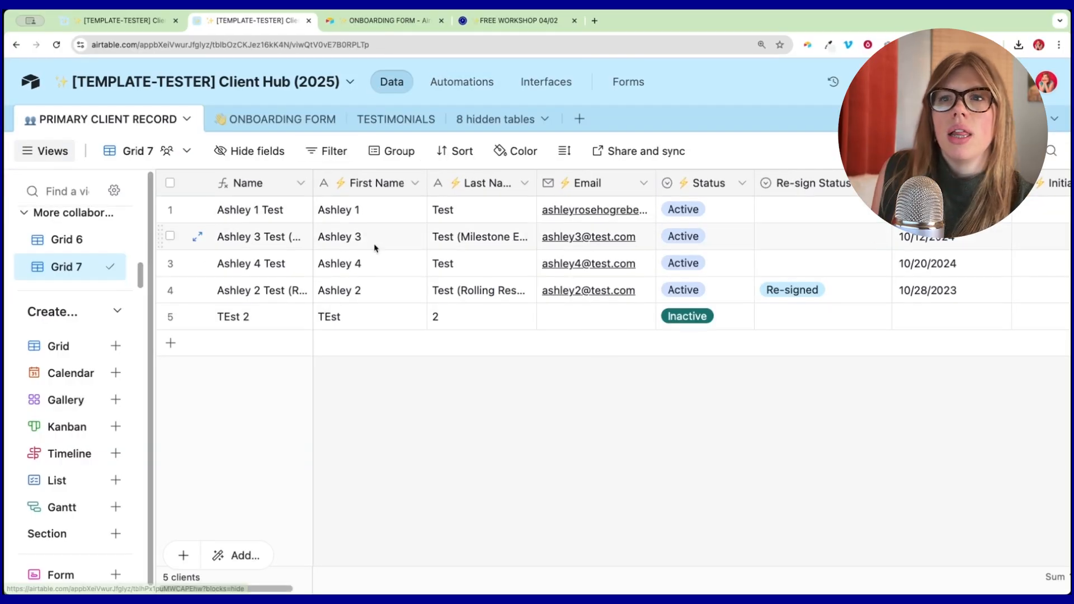
click(526, 317)
click(664, 318)
click(664, 318)
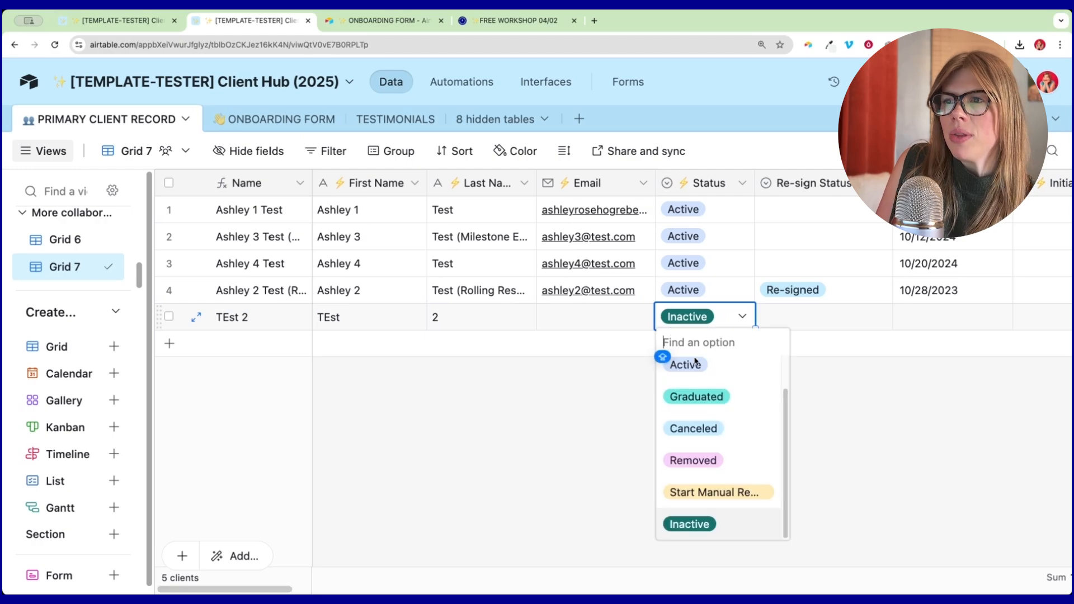
click(686, 372)
Set the TEst 2 client's Start Date to 3/28/2025.
key(Tab)
key(Tab)
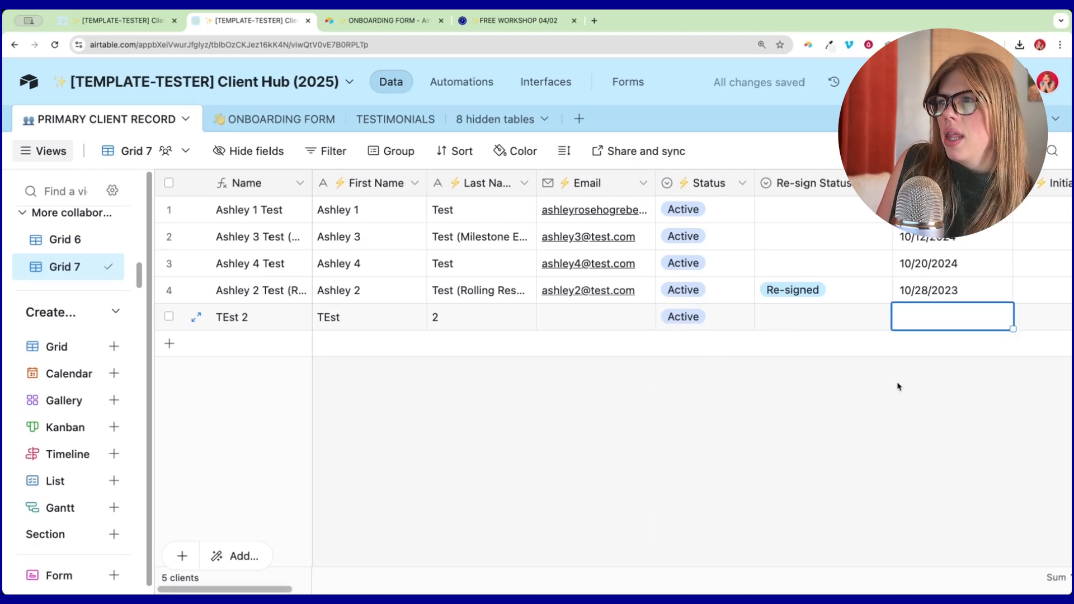
double_click(935, 318)
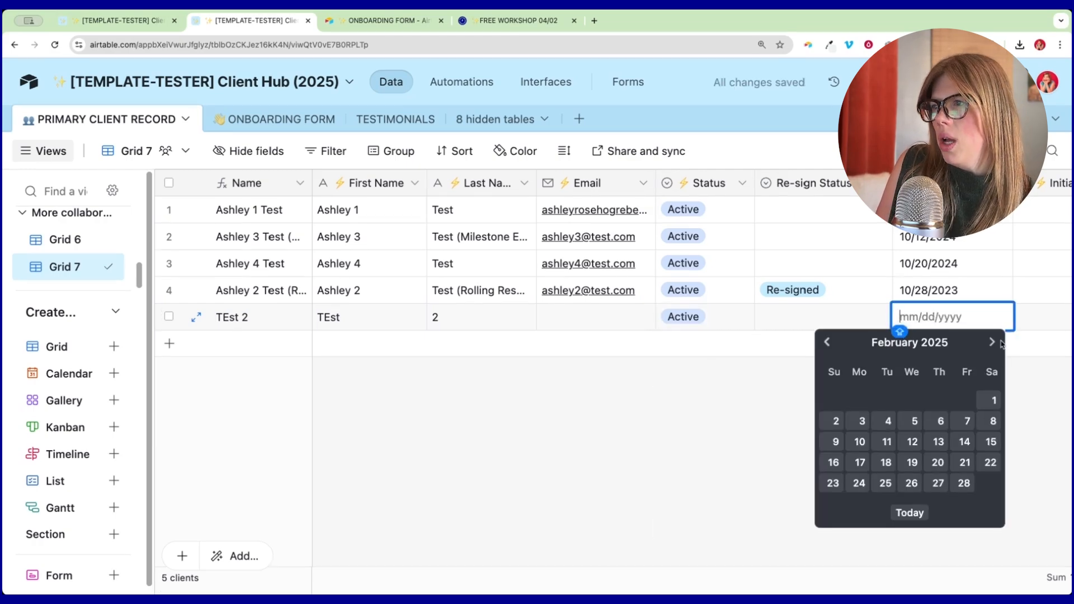
click(992, 343)
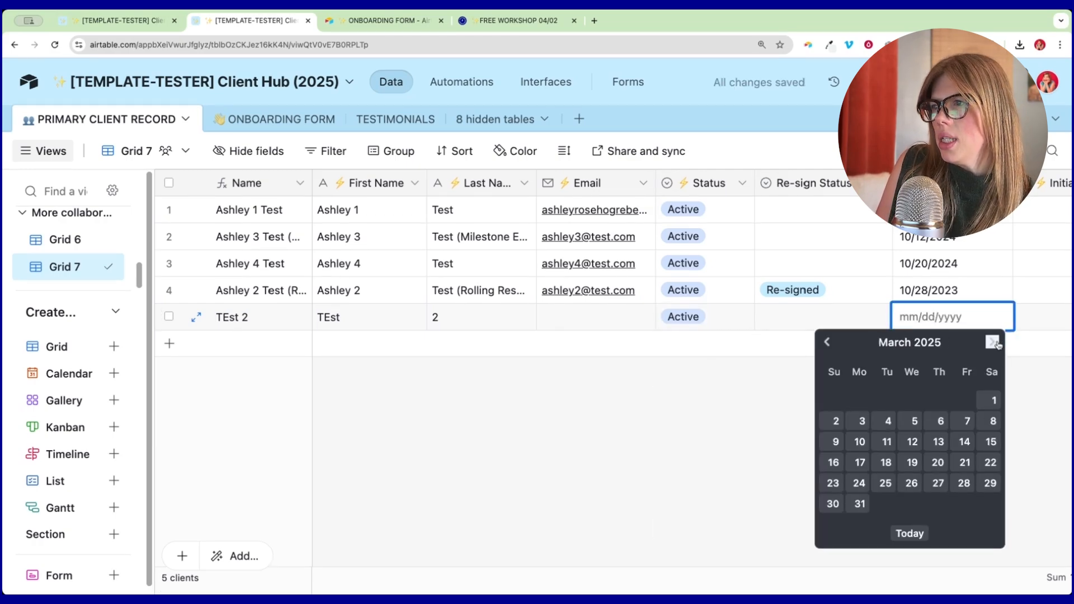
click(963, 484)
Check the Onboarding Form, Start Date and End Date fields of the TEst 2 record.
scroll(813, 314, right, 10)
click(812, 313)
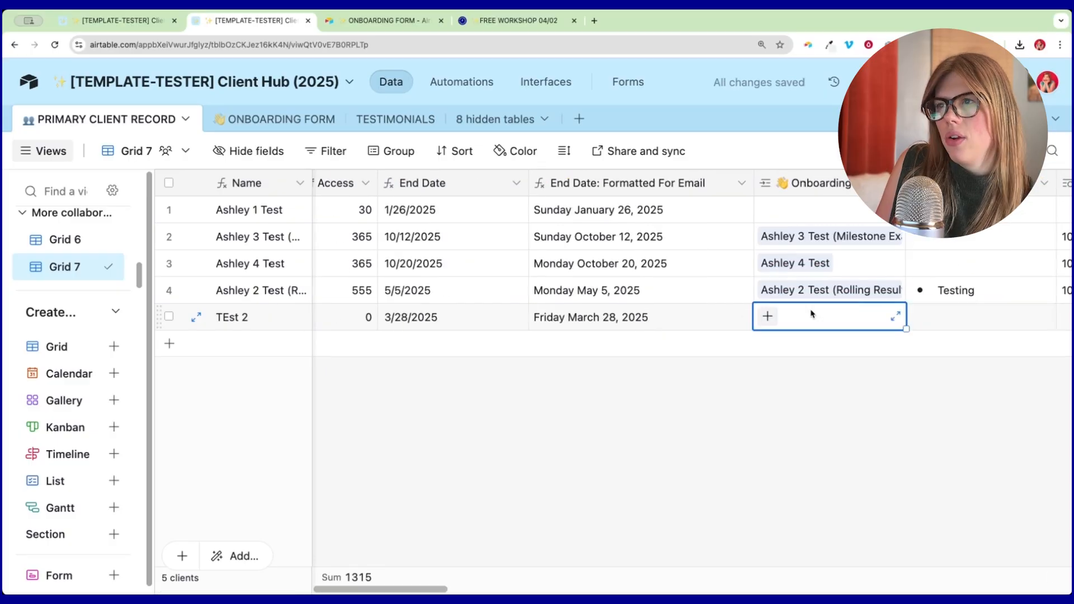
key(Left)
key(Left)
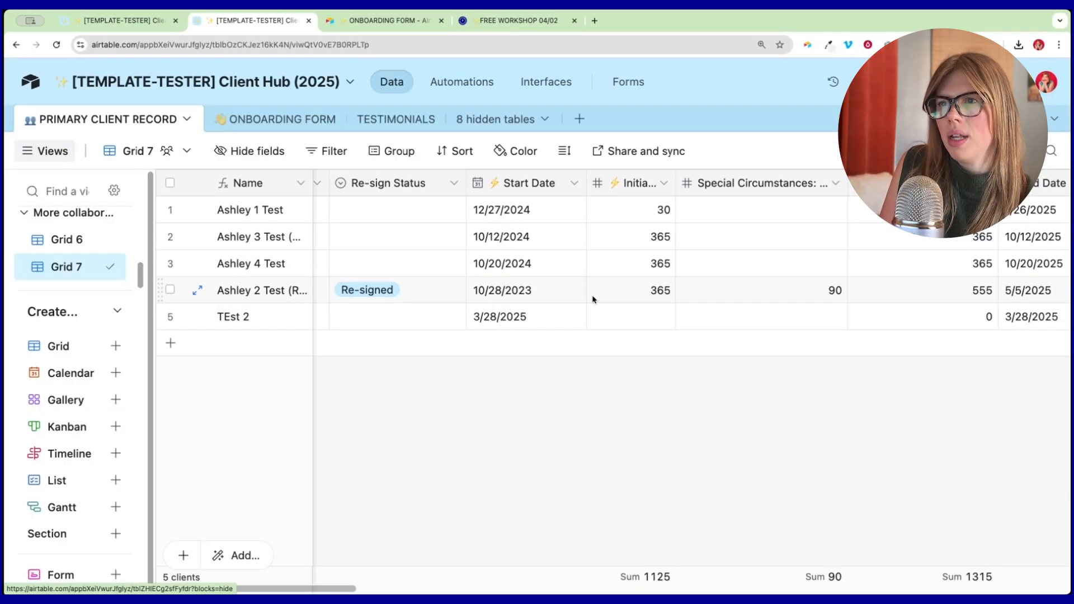
key(Right)
key(Right)
key(Right)
key(Right)
key(Right)
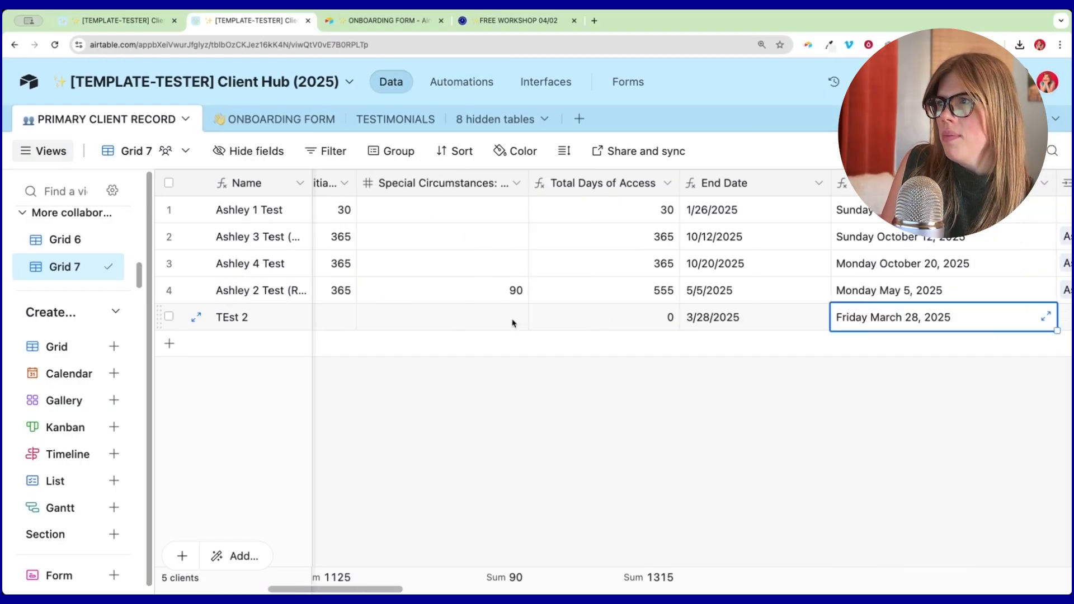
Expand the TEst 2 record and fill in the client's e-mail address in its Email field.
key(space)
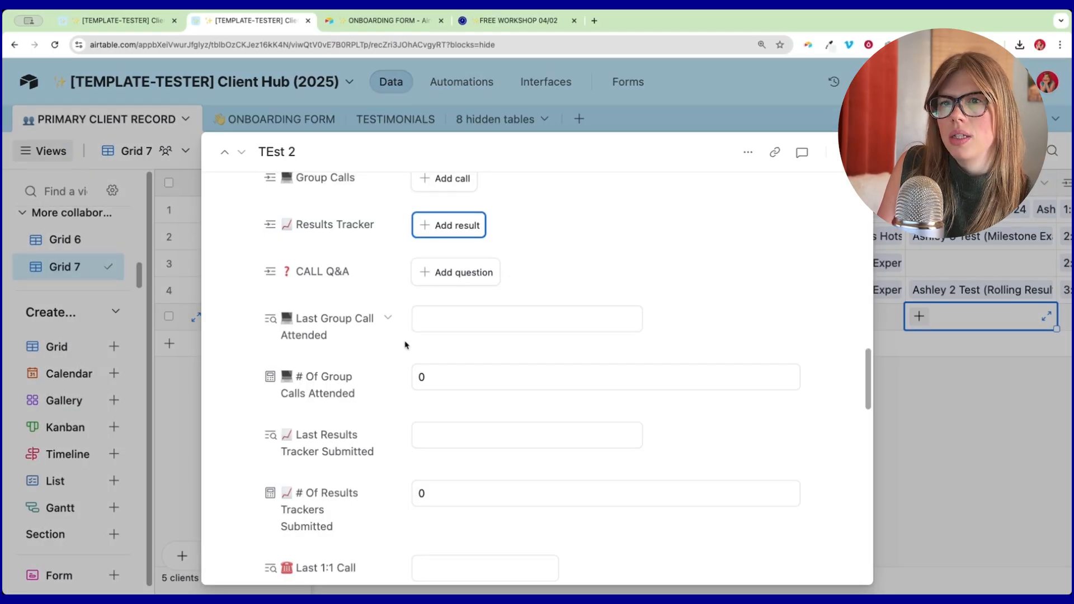
scroll(431, 318, down, 4)
scroll(431, 318, up, 15)
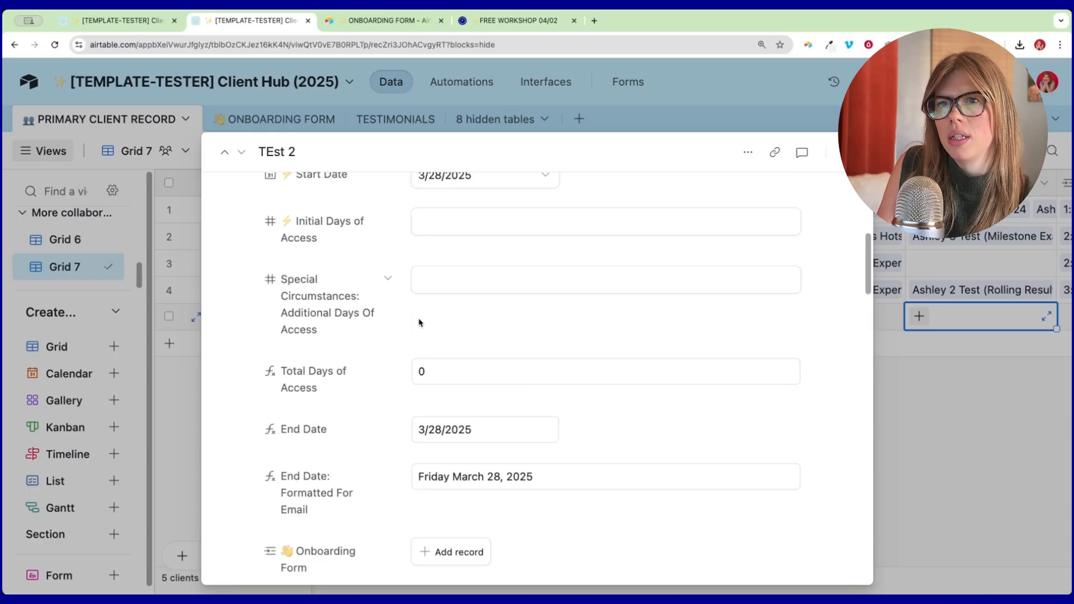
scroll(419, 320, up, 3)
click(421, 399)
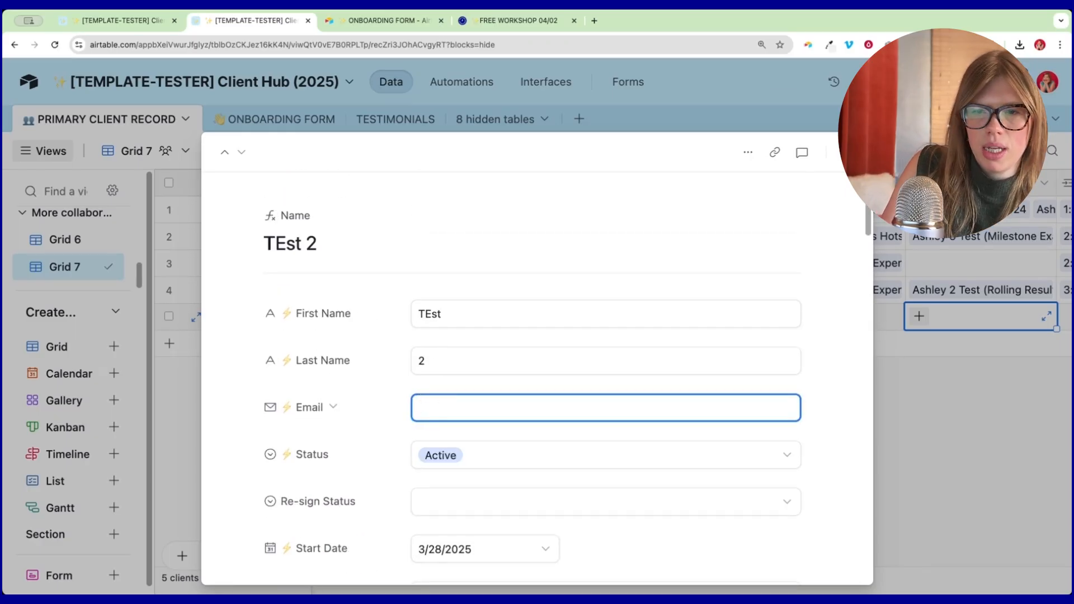
text(email@email.com)
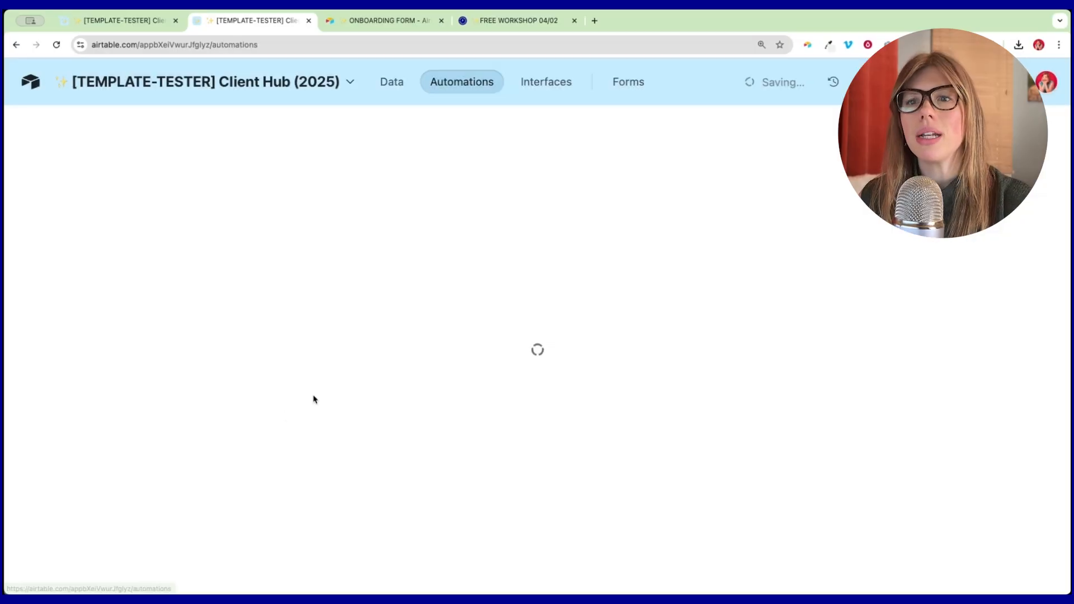
Return to the client hub's automations and test the record-matching trigger with a chosen record.
scroll(604, 442, down, 2)
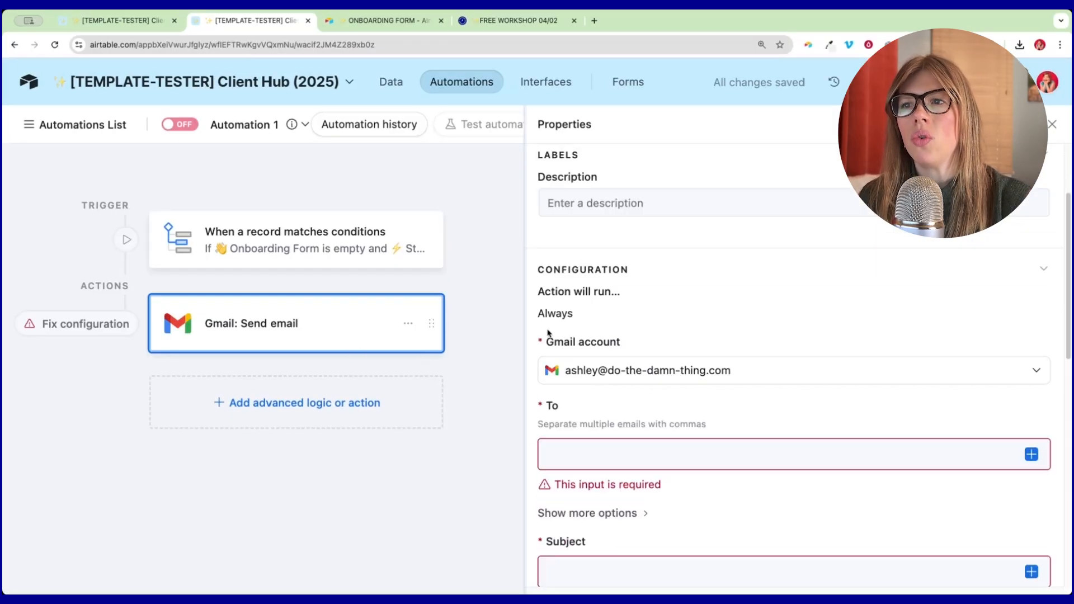
click(597, 450)
scroll(582, 414, down, 1)
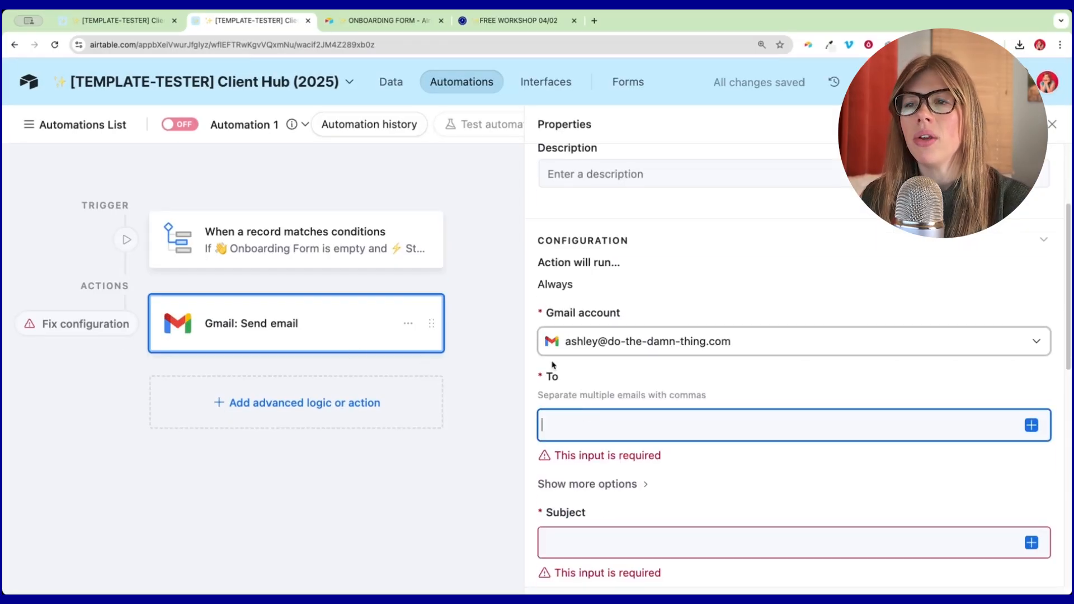
click(336, 246)
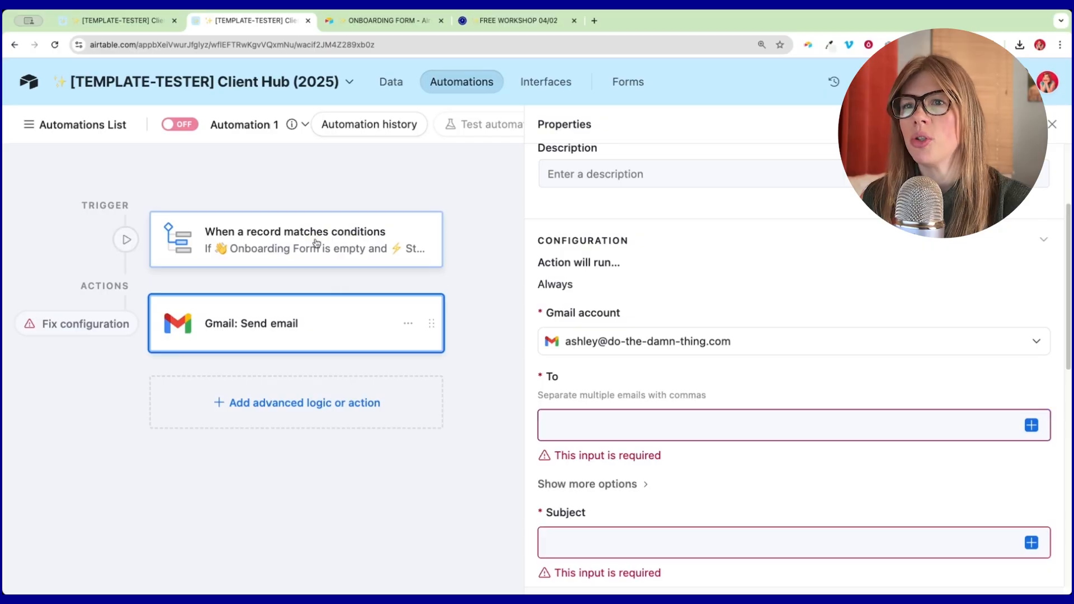
click(994, 558)
click(470, 257)
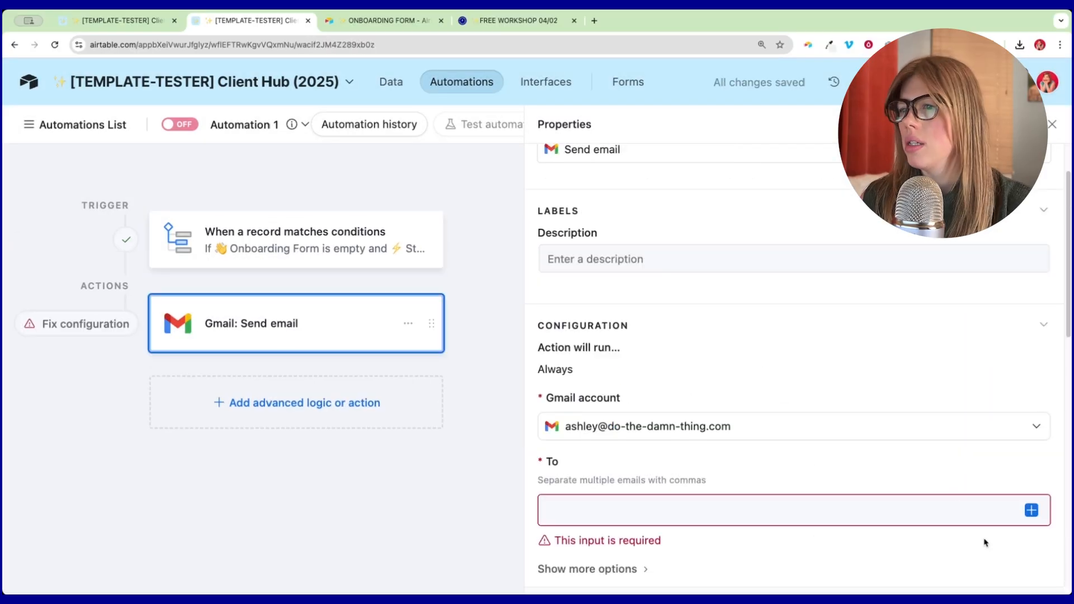
Insert the trigger record's Email field as the recipient of the Gmail message.
scroll(985, 542, down, 1)
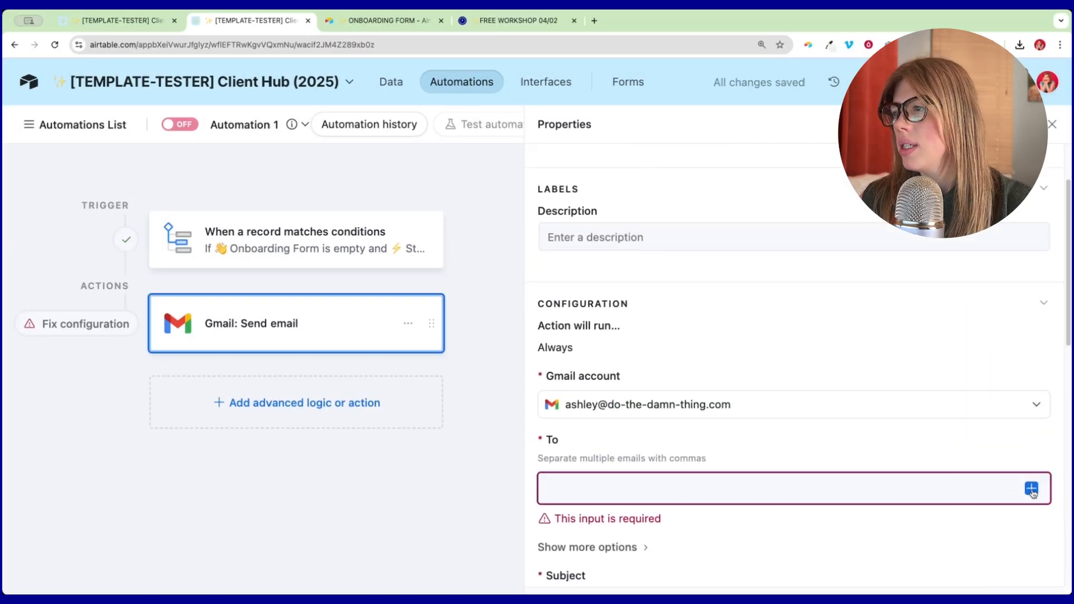
click(1031, 488)
text(em)
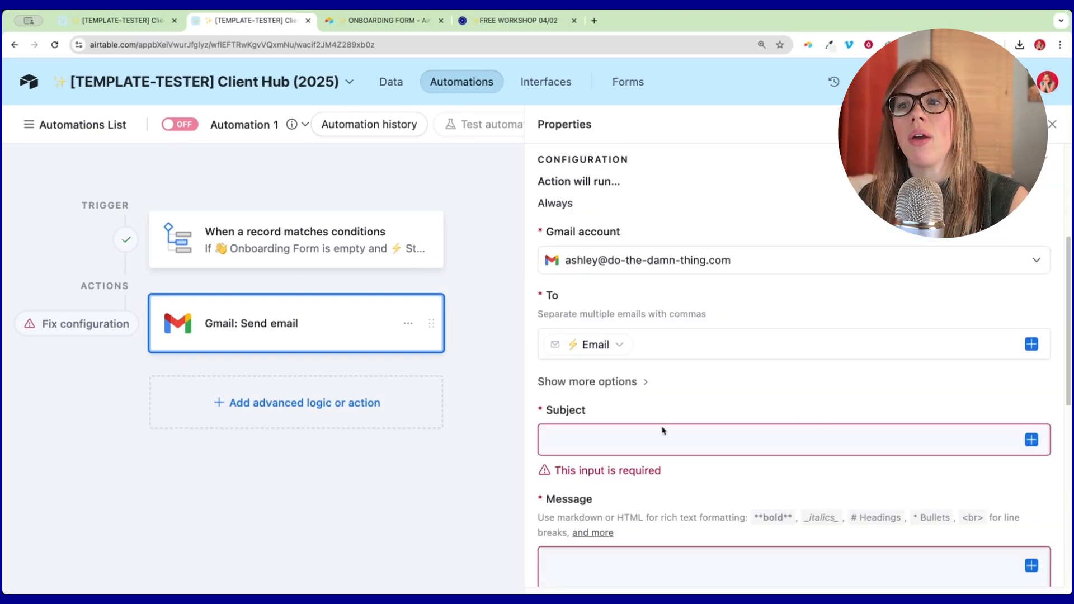
Set the Gmail message's subject to "Reminder: Fill Out Your Onboarding Form!".
click(576, 446)
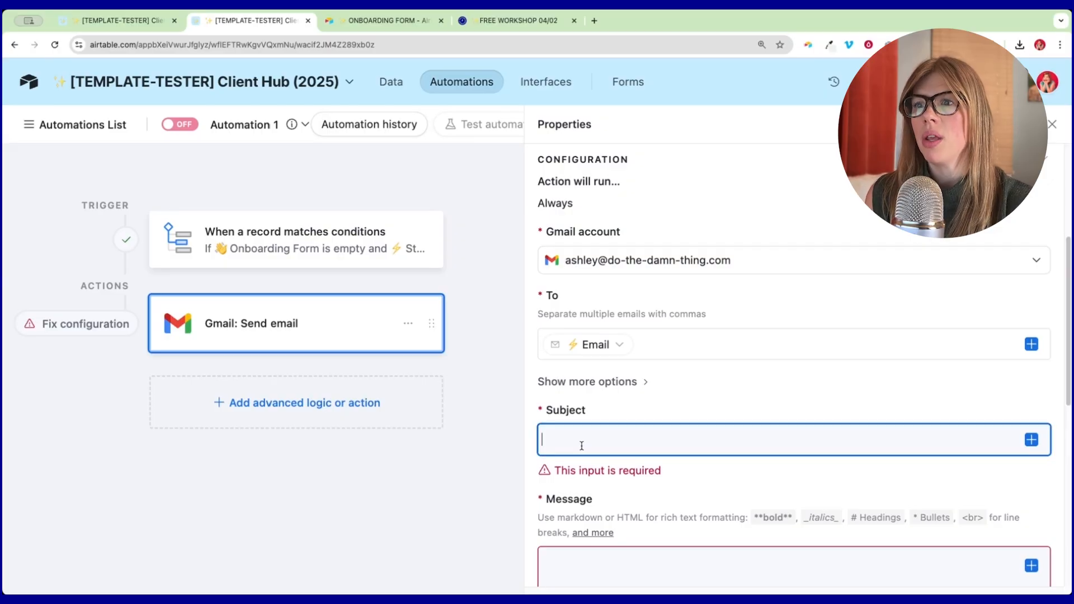
text(Reminde)
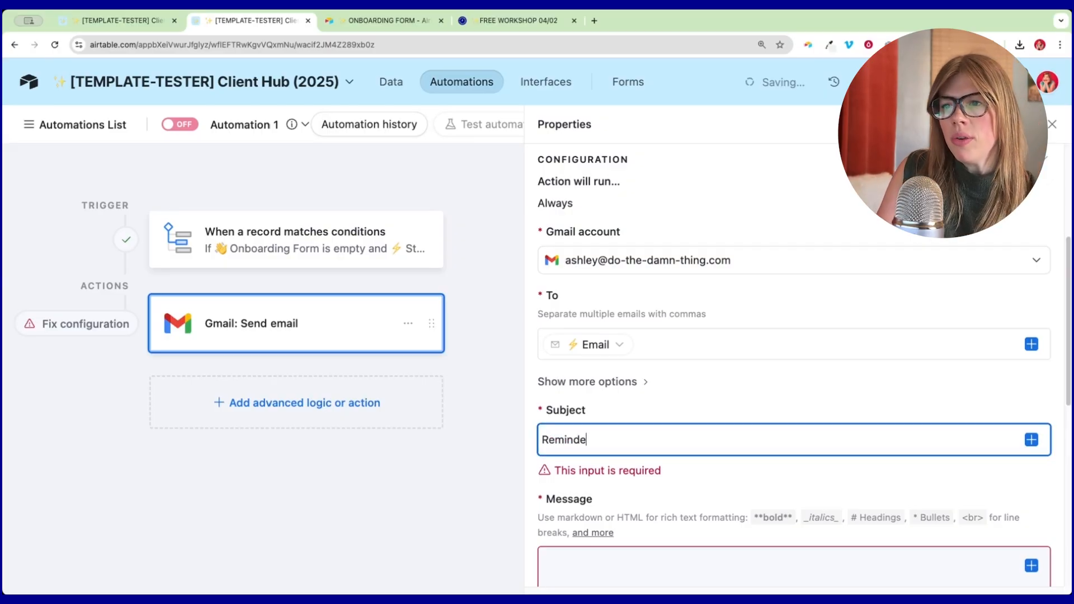
text(r: Fi;l)
text(l OU)
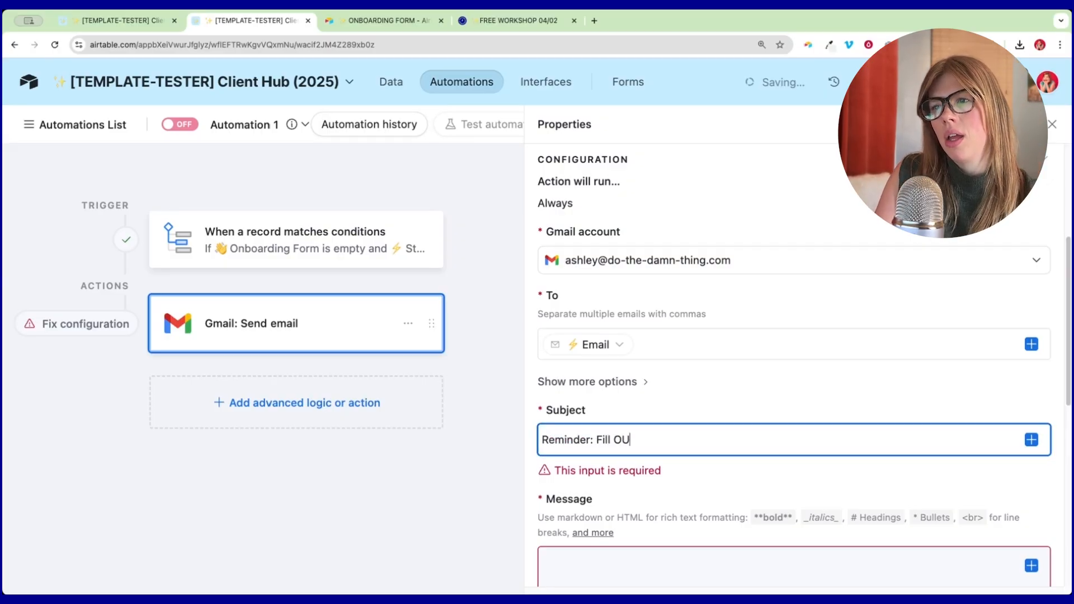
text(t)
key(BackSpace)
key(BackSpace)
text(ut Your Onb)
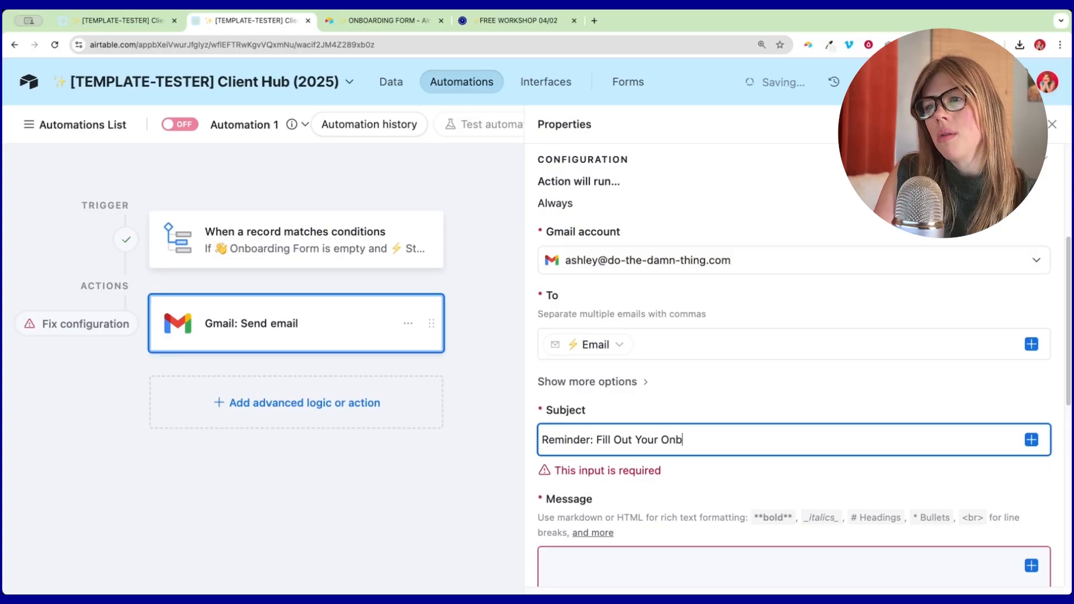
text(oarding Form!)
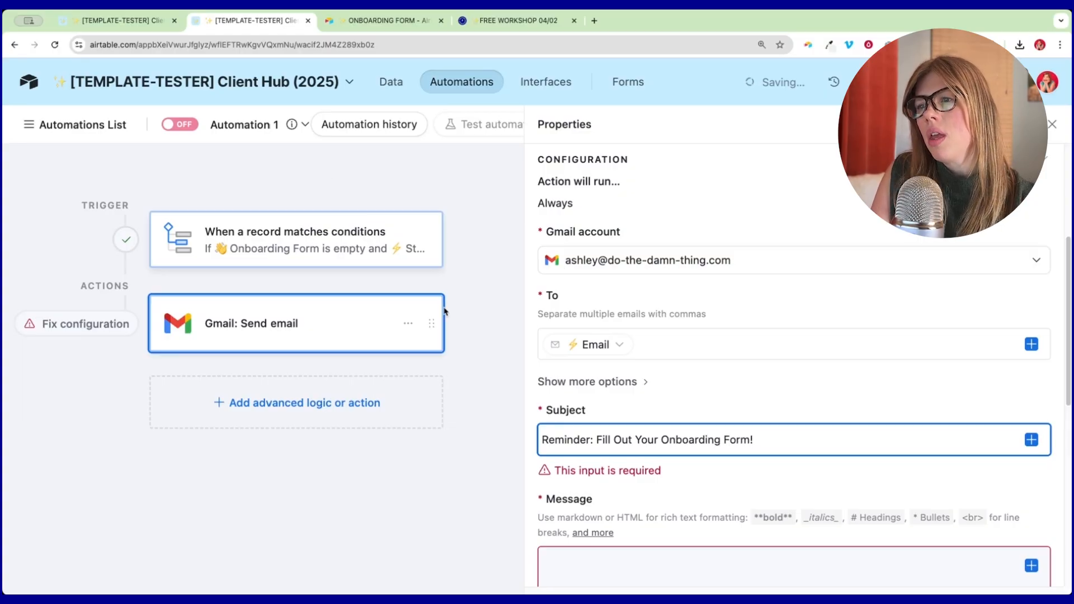
Start the Gmail message body with the greeting "Hey", the trigger record's First Name field and an exclamation mark.
scroll(704, 556, down, 2)
click(705, 556)
text(He)
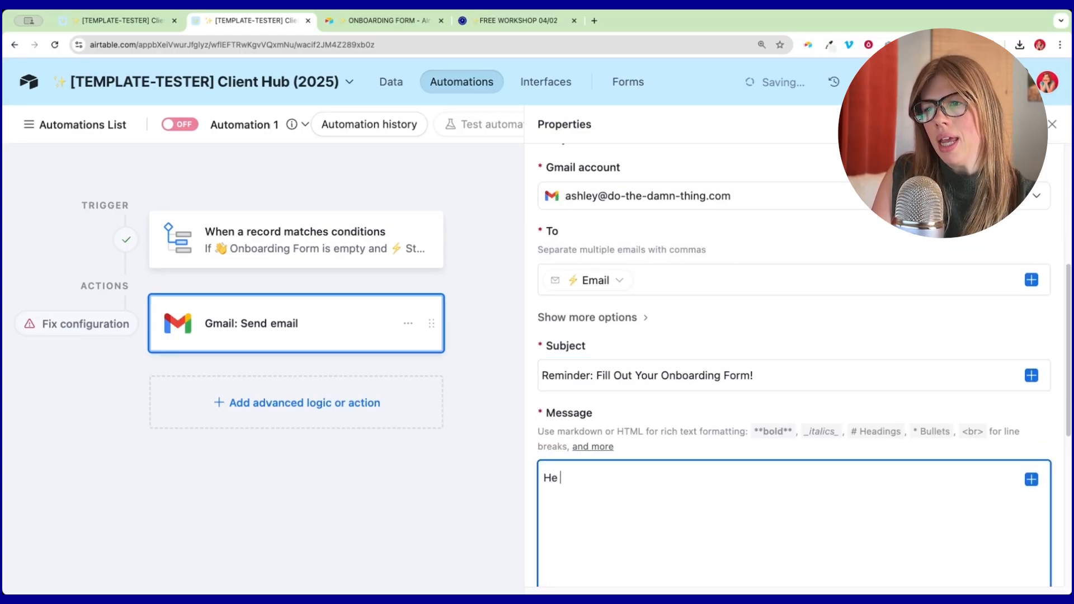
text(y)
click(1031, 480)
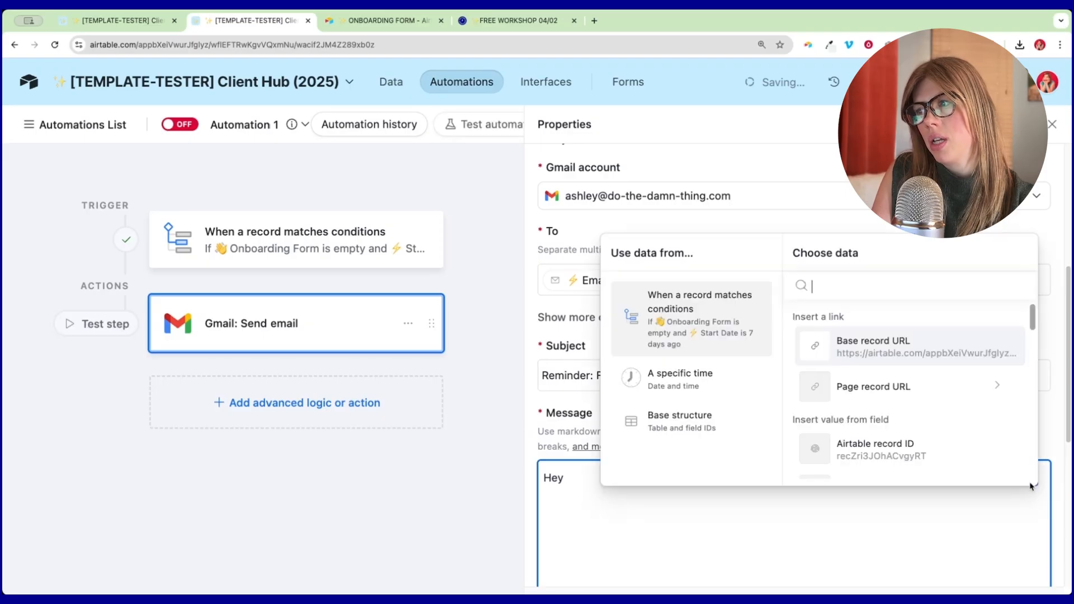
text(god)
key(BackSpace)
key(BackSpace)
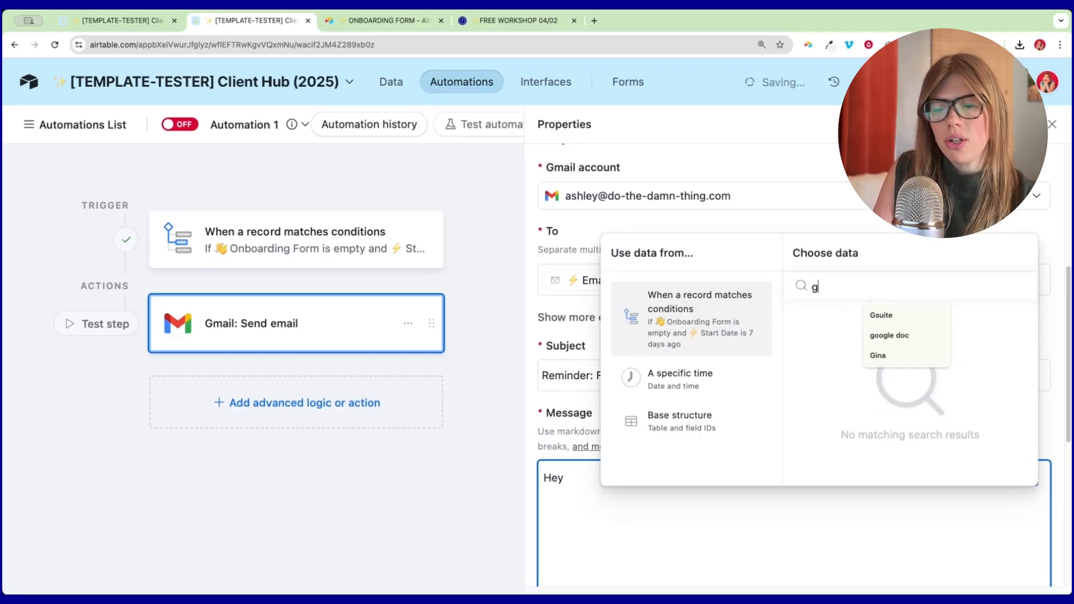
key(BackSpace)
text(firs)
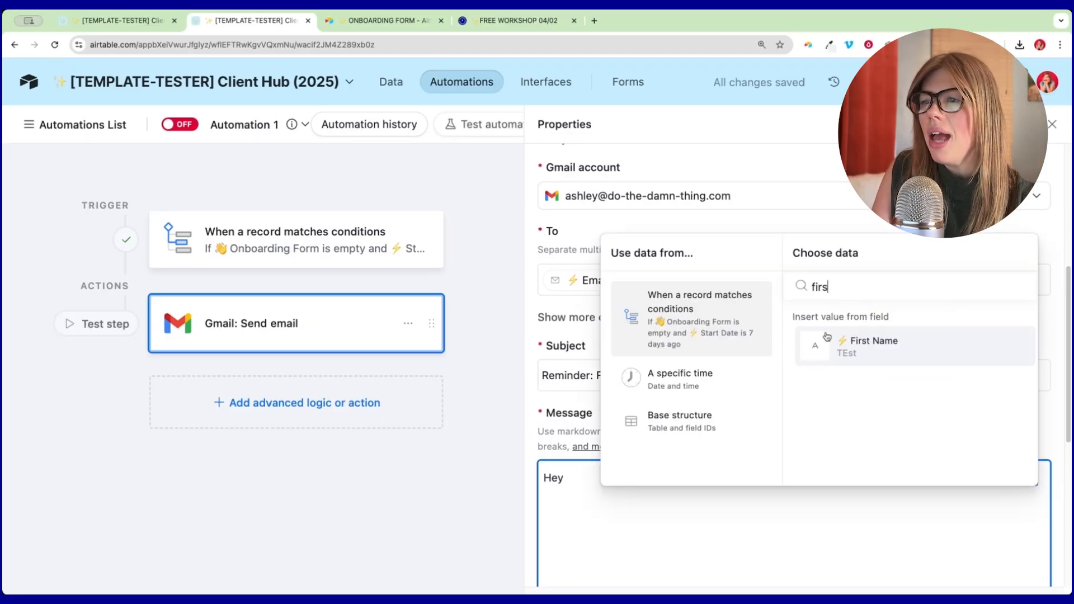
click(827, 338)
text(!)
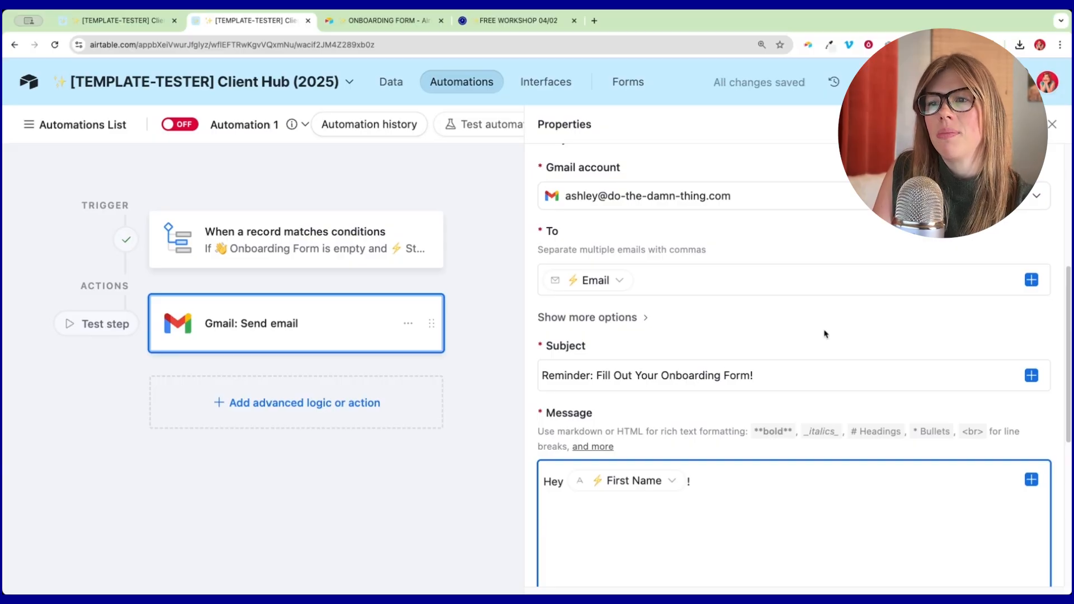
Below the greeting, write "Im so glad you joined the program. I noticed you havent filled out your onboarding form.".
scroll(789, 423, down, 2)
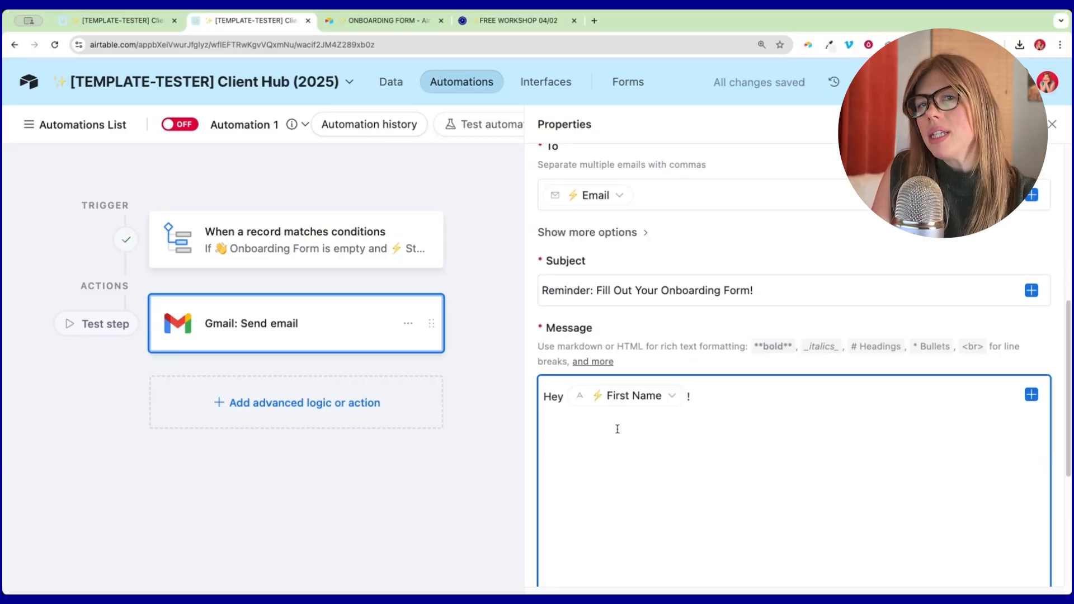
key(Return)
key(Return)
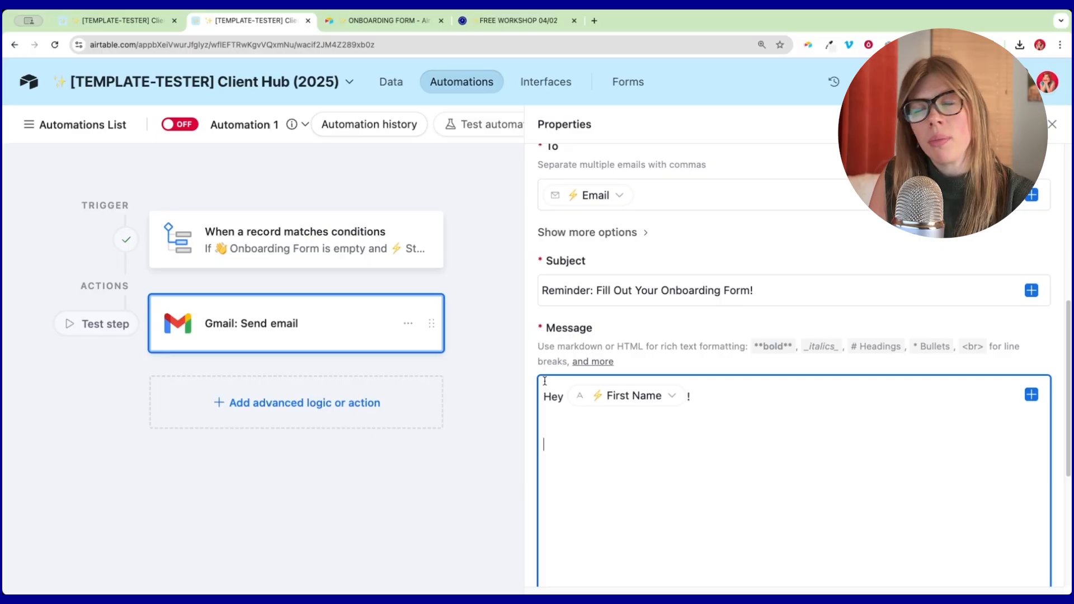
key(Return)
key(Return)
text(Im )
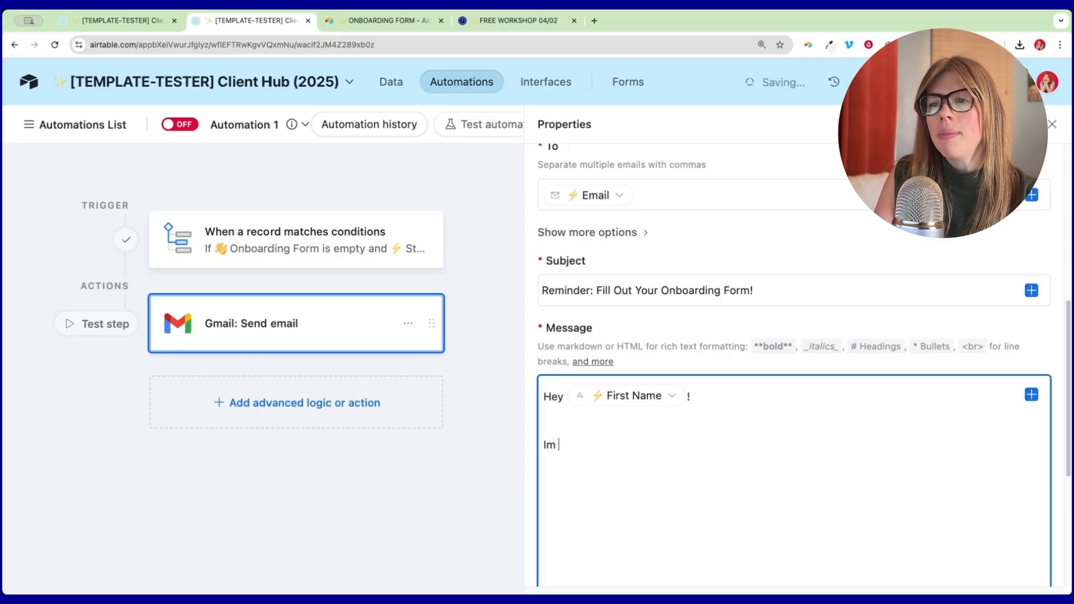
text(so glad you joiune)
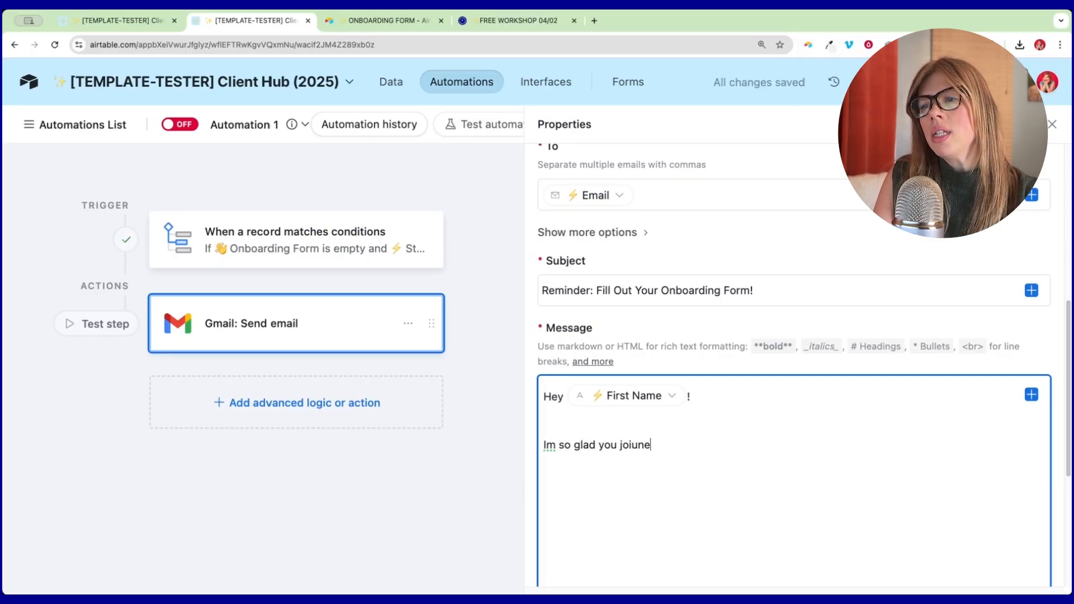
key(BackSpace)
key(BackSpace)
key(BackSpace)
text(ned the pro)
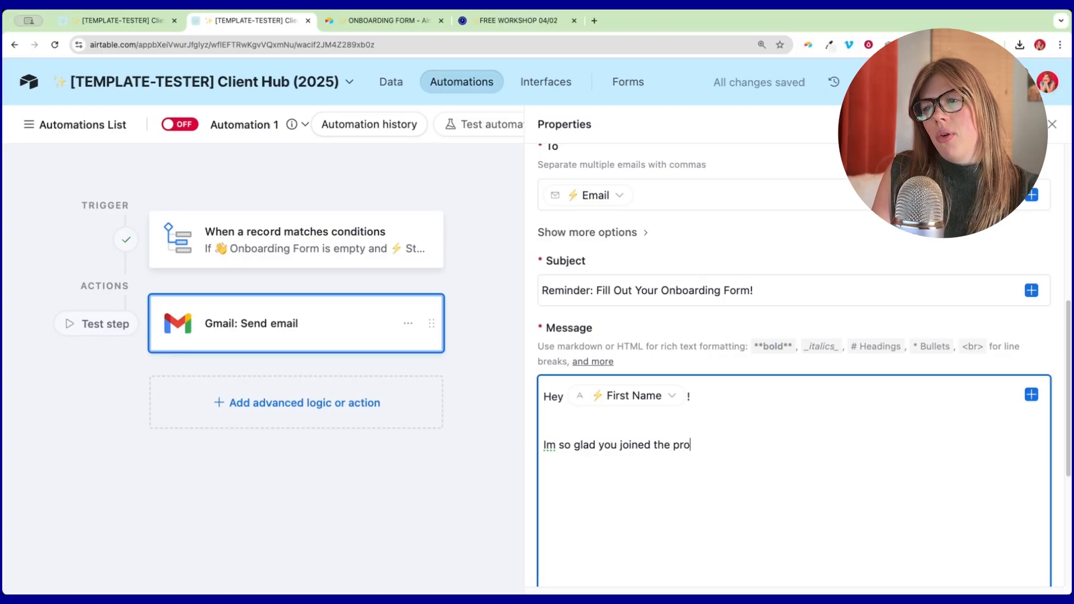
text(gram. I noti)
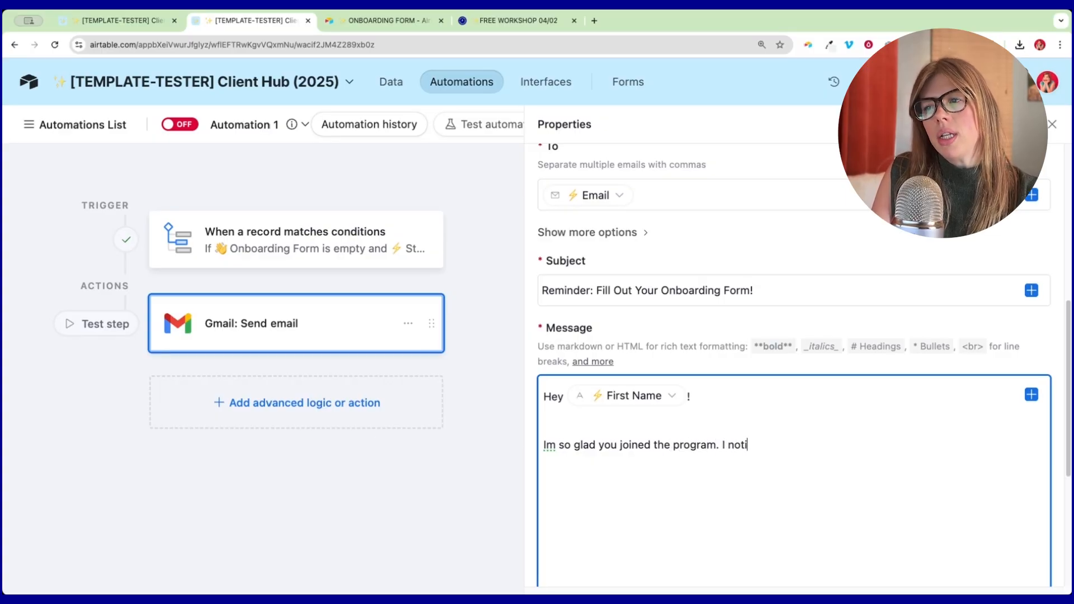
text(ced you havent fi)
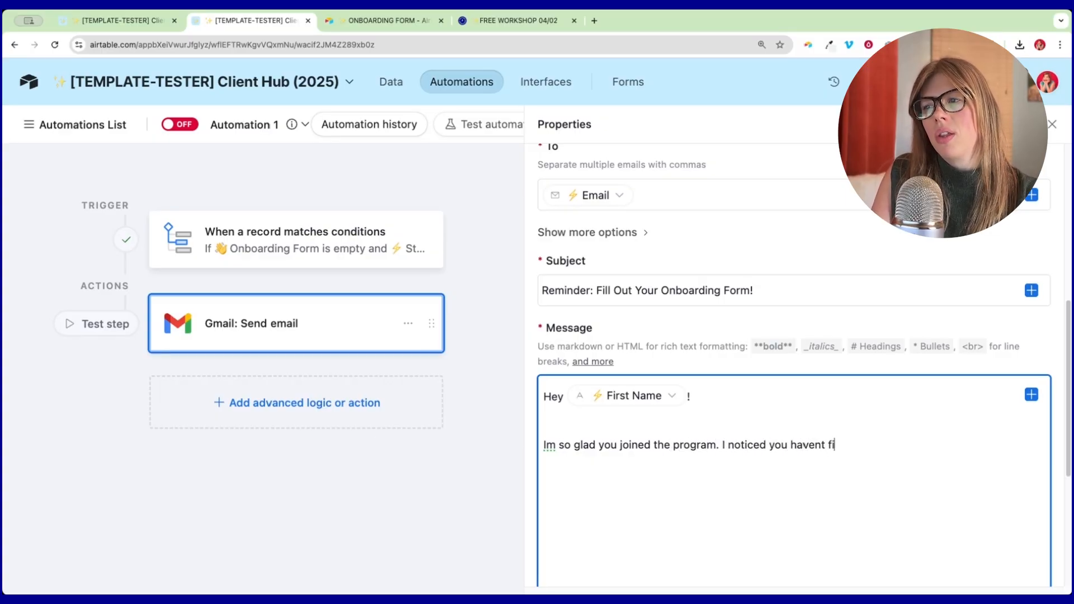
text(lled out your o)
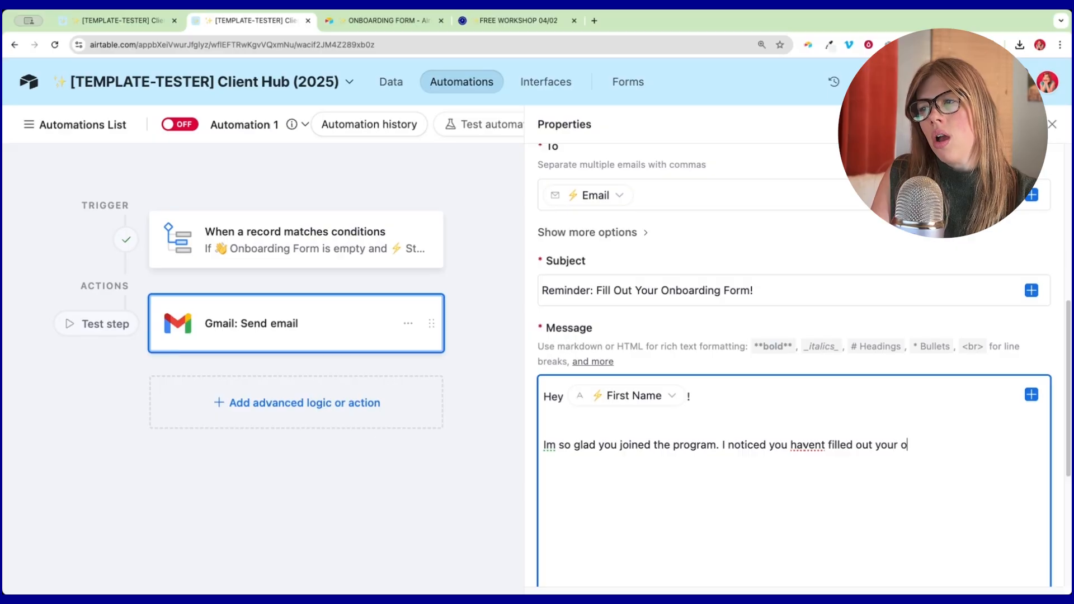
text(nboarding fomr.)
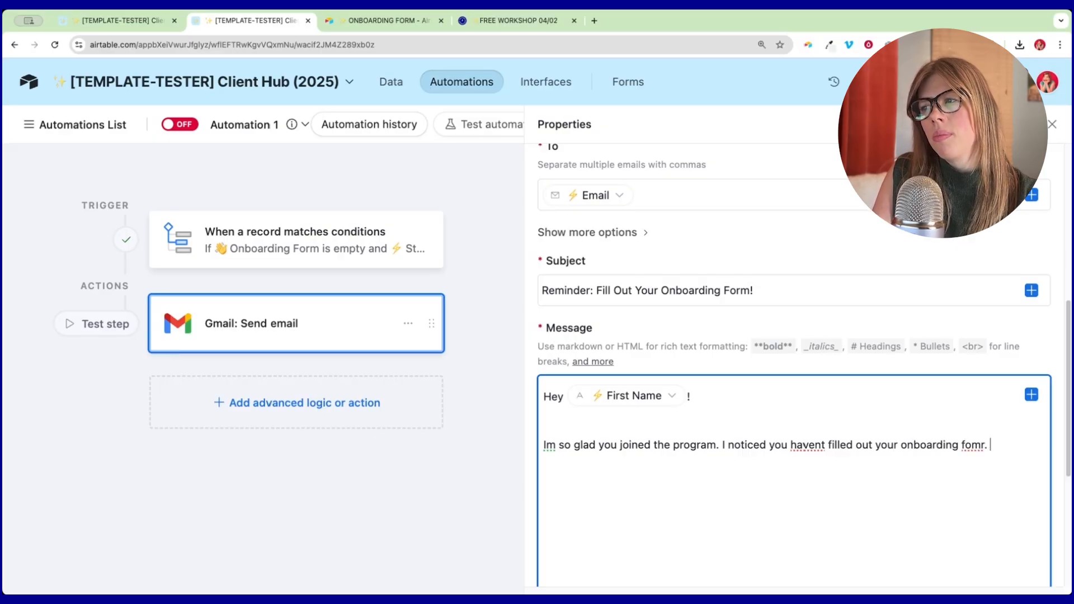
key(BackSpace)
key(BackSpace)
key(BackSpace)
key(BackSpace)
text(rm. )
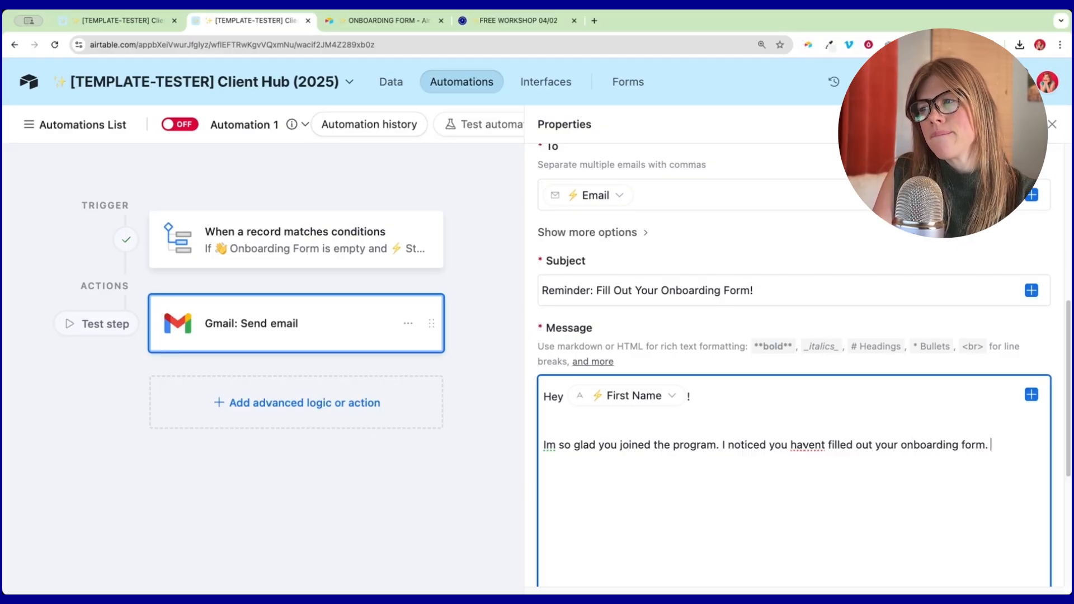
text(Please do so here)
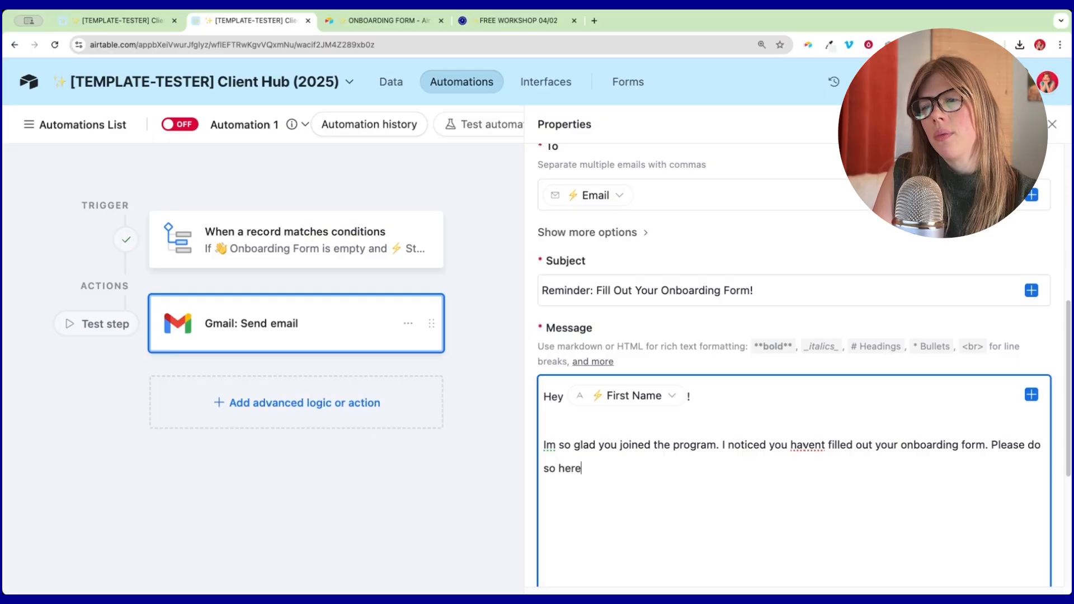
text(: www.airtal)
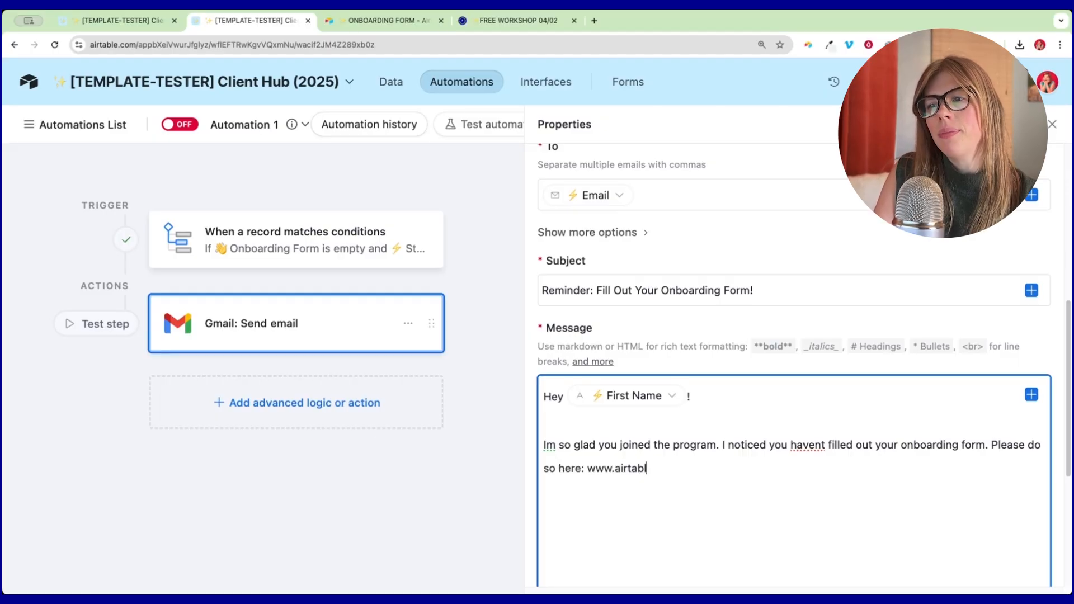
text(le.com.)
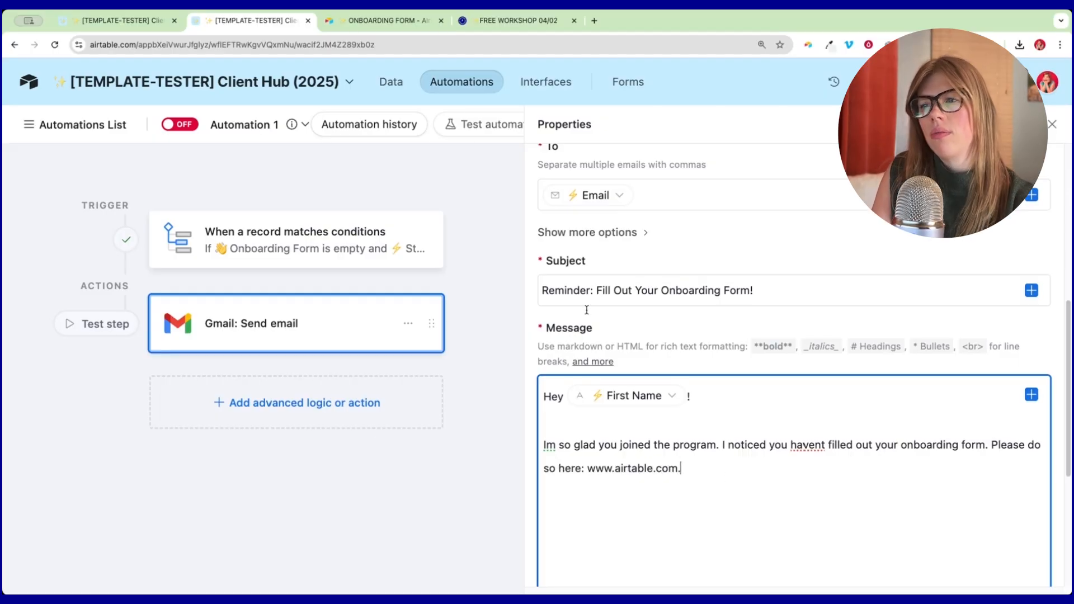
Generate a preview of the Gmail step, check its greeting and body text, and close the preview.
scroll(672, 376, down, 5)
click(702, 547)
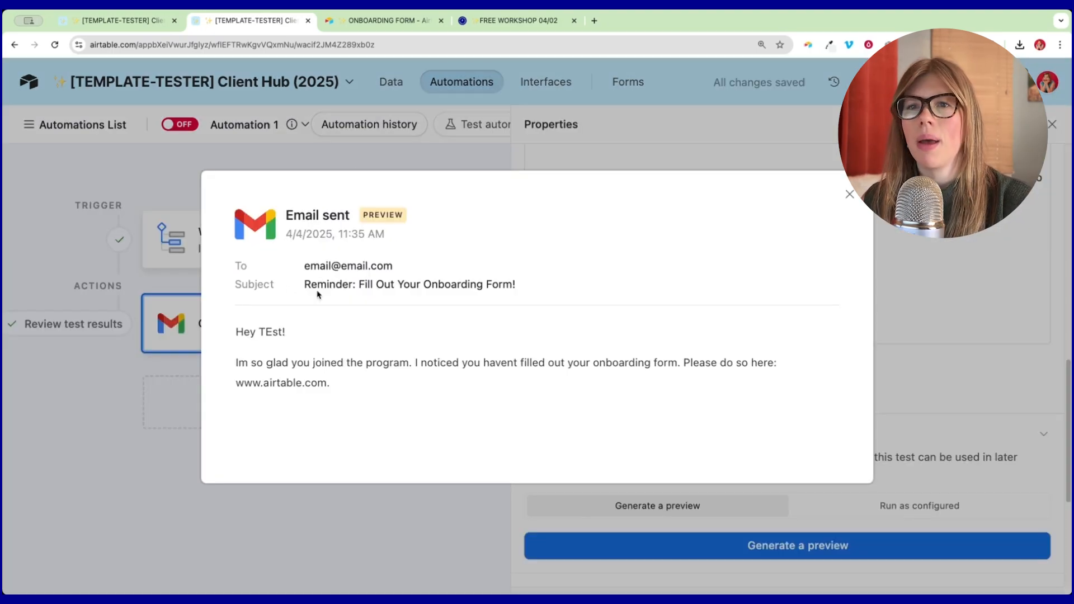
drag(249, 332, 395, 365)
click(399, 367)
drag(468, 364, 593, 369)
click(506, 336)
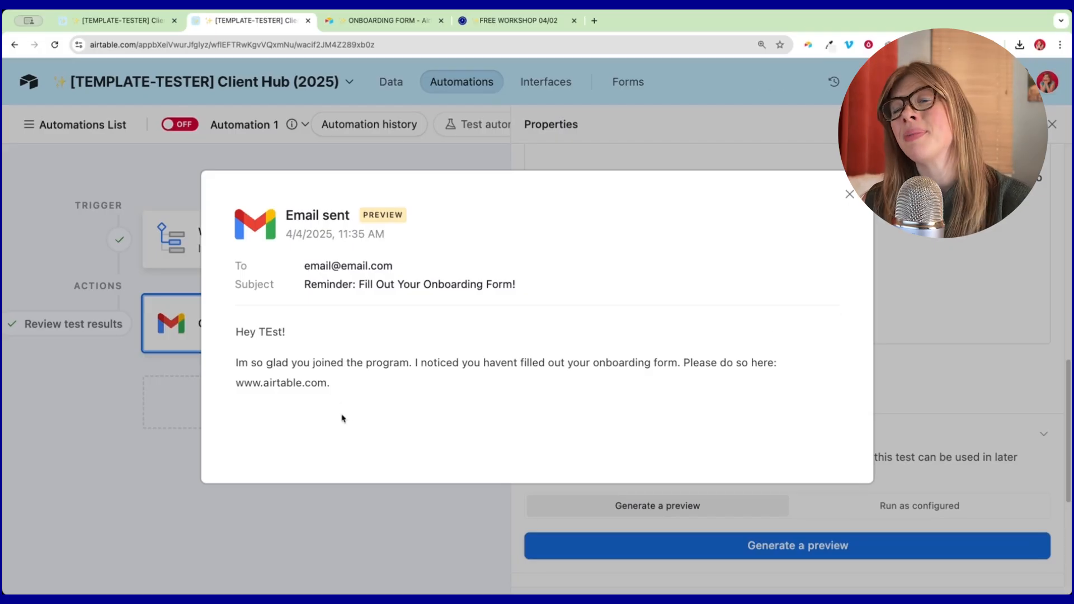
click(850, 195)
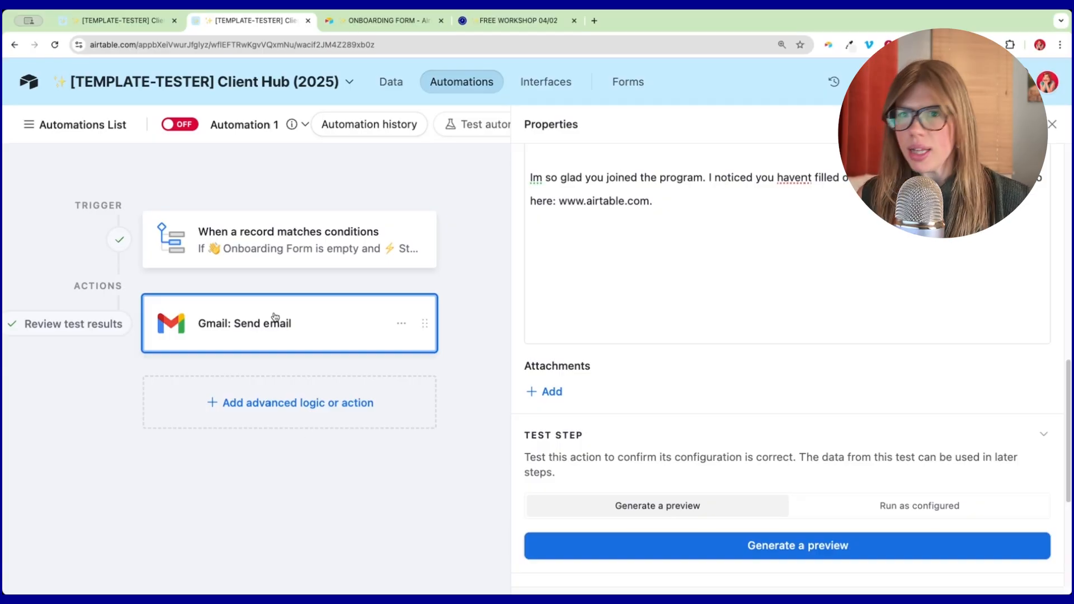
Add a Slack "Send a message" action after the Gmail step.
click(260, 415)
scroll(255, 510, down, 3)
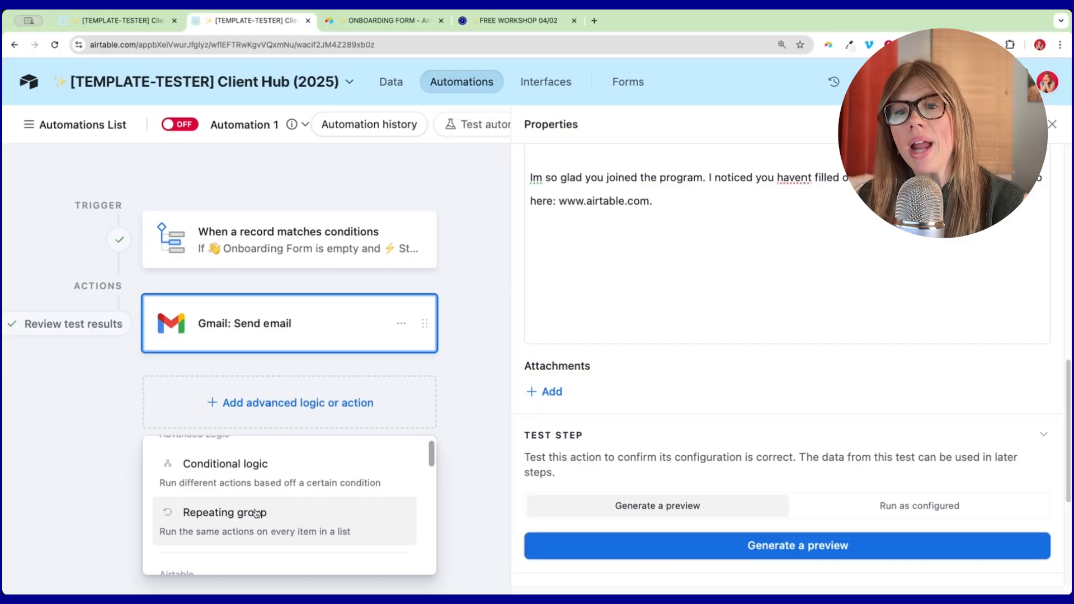
scroll(249, 513, down, 8)
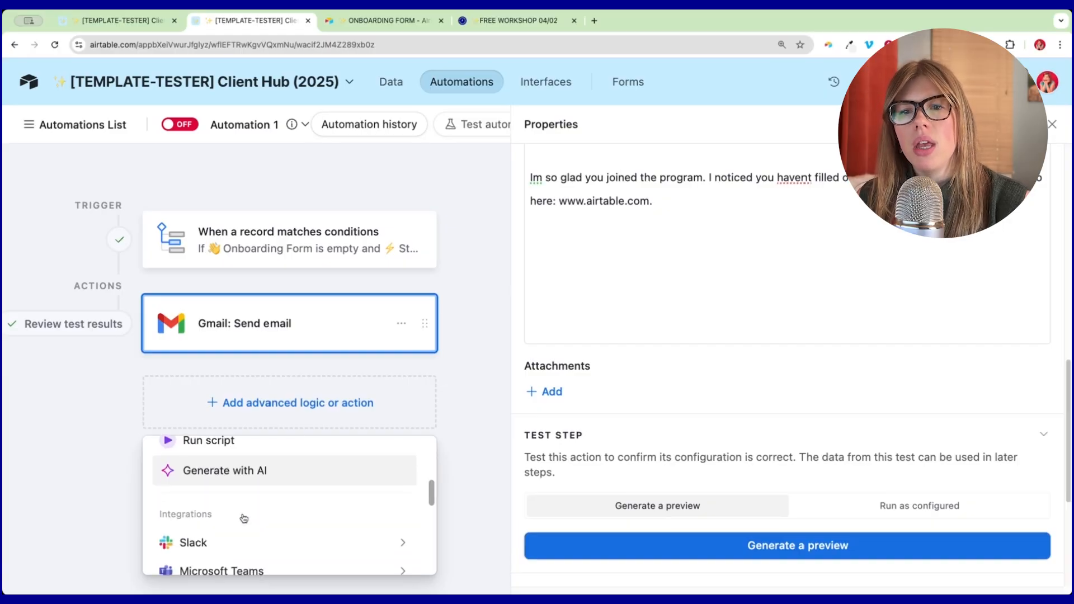
mouse_move(274, 518)
click(457, 524)
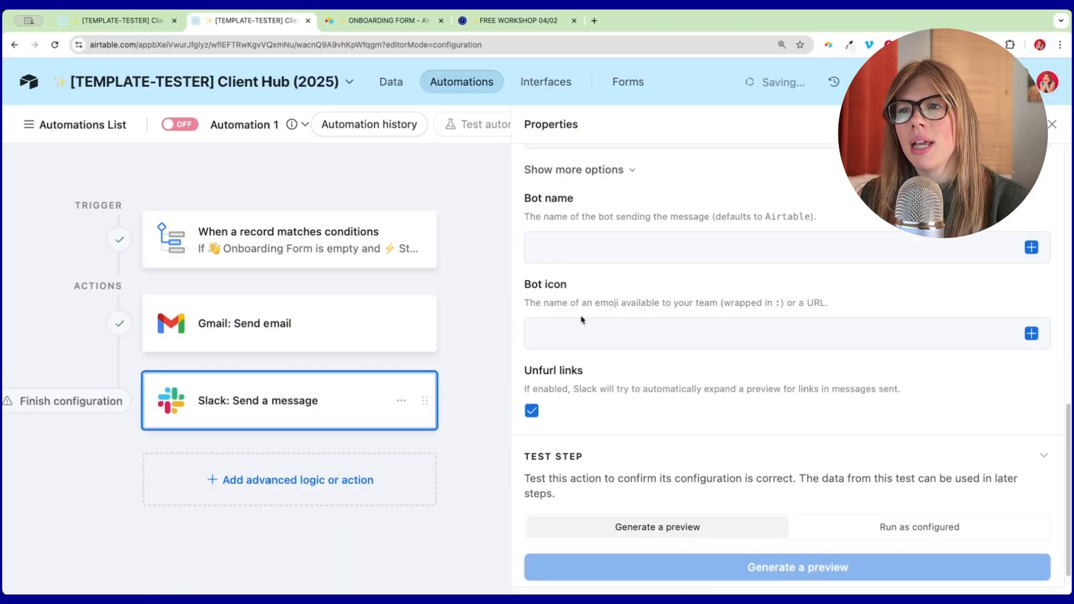
Set the Slack message's channel to admin.
scroll(566, 259, up, 10)
click(631, 364)
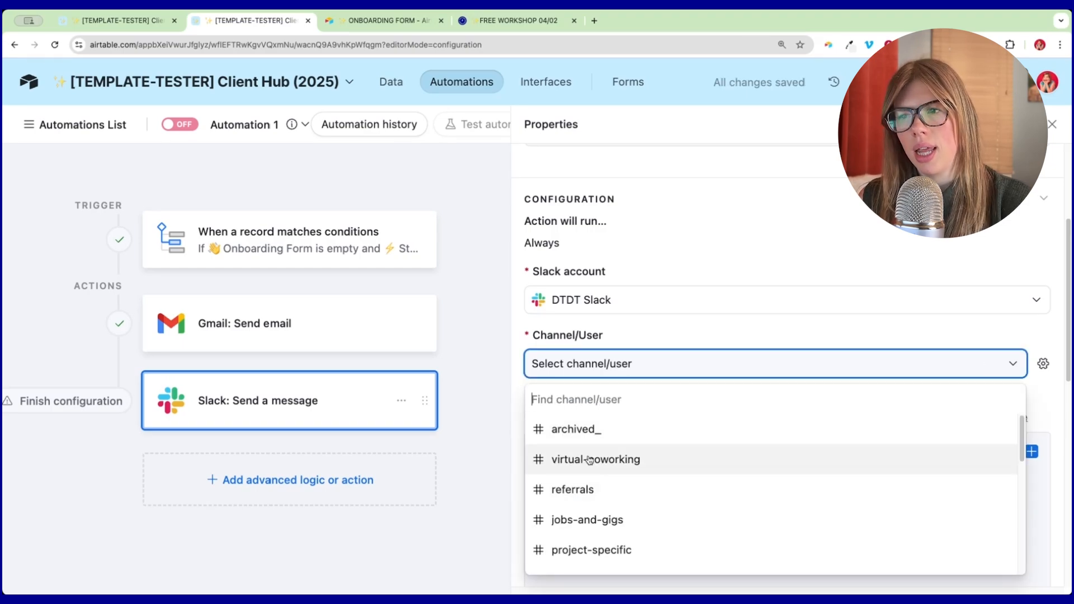
text(ad)
key(Return)
Start the Slack message with "Heads up:" and insert the trigger record's First Name and Last Name fields on the line below.
text(Heads up:)
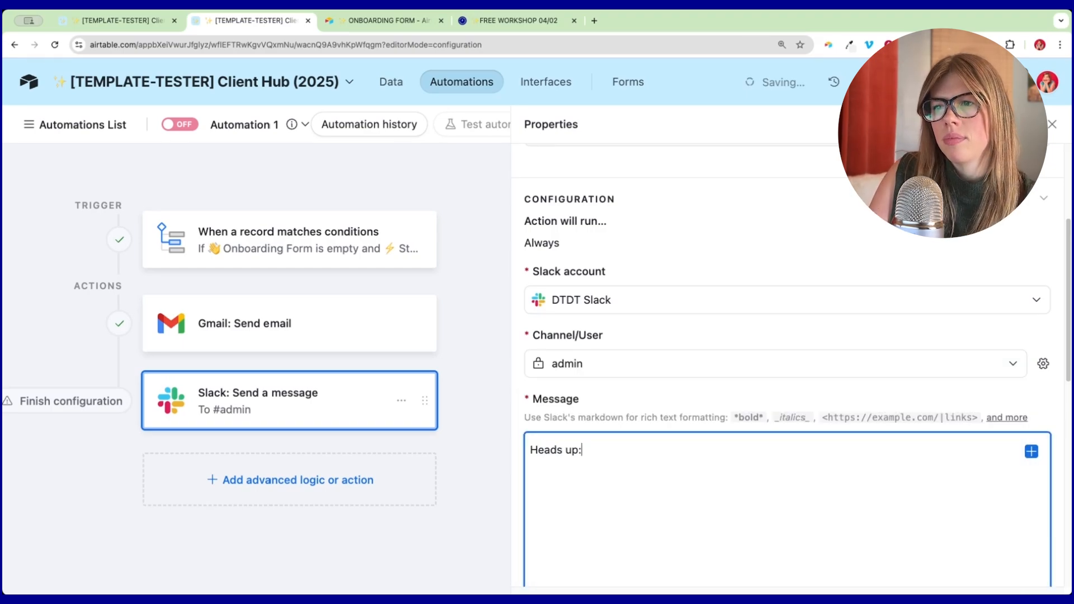
key(Return)
key(ctrl+v)
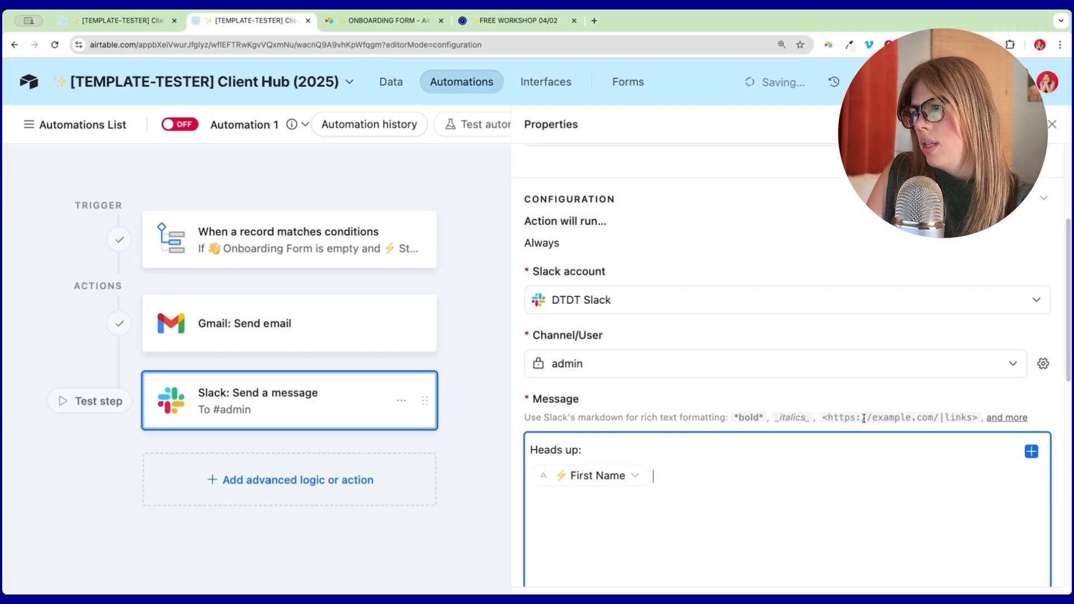
click(1031, 451)
scroll(897, 414, down, 3)
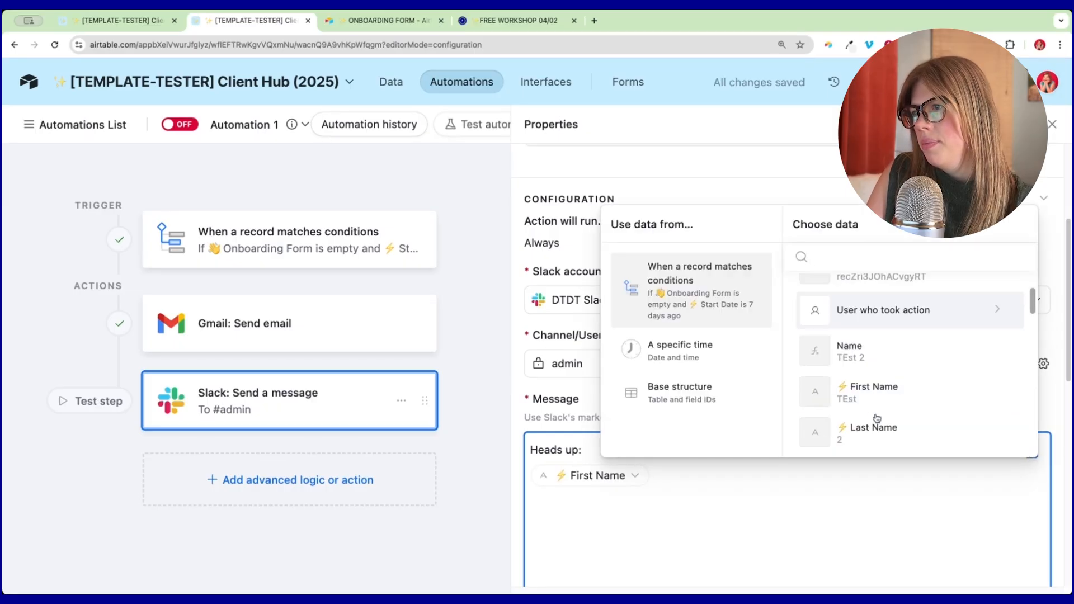
click(877, 426)
Complete the Slack message after the name fields with "has not completed their onboarding form but has been emailed.".
text(has not cp)
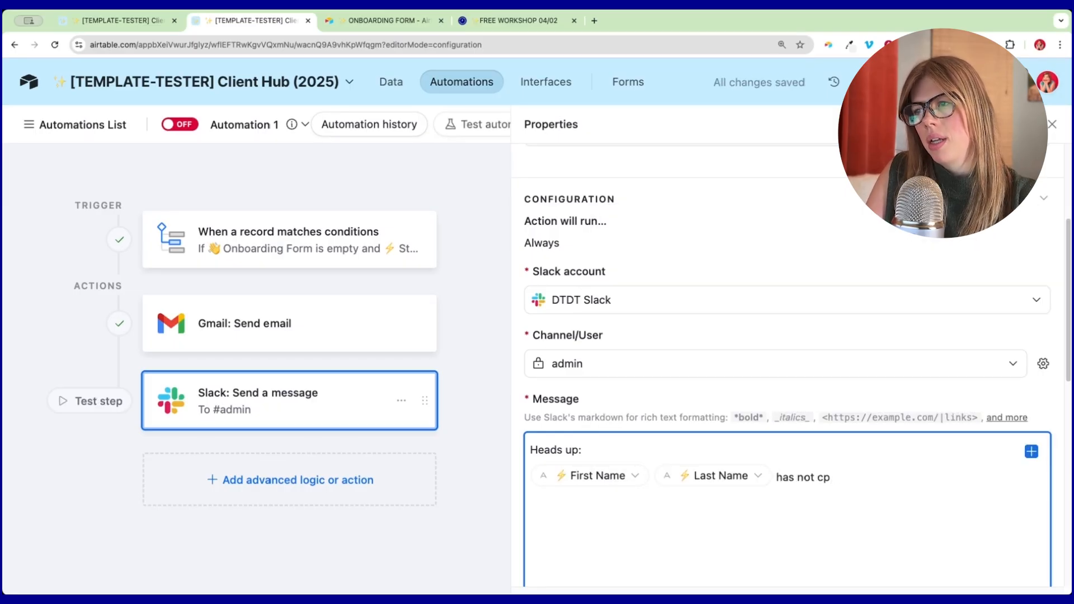
key(BackSpace)
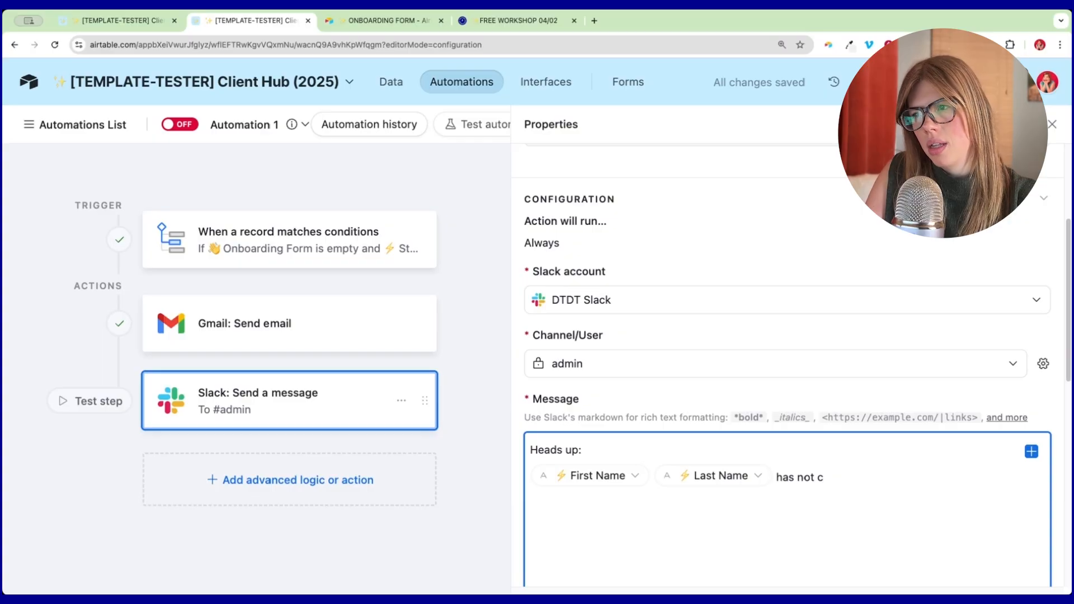
text(ompleted tg)
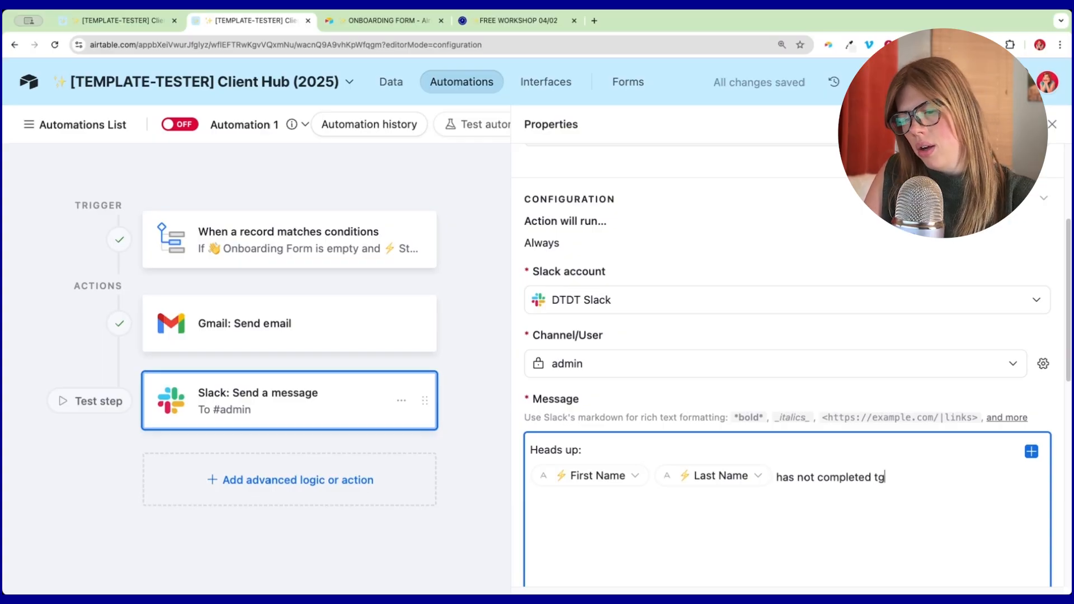
key(BackSpace)
text(heir onboar)
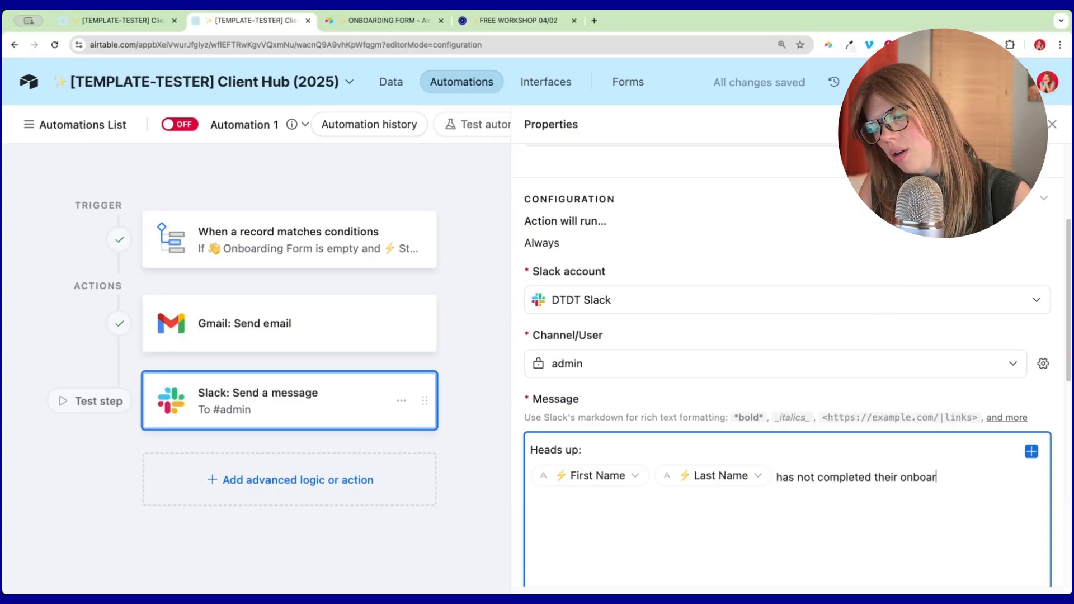
text(ding form but has )
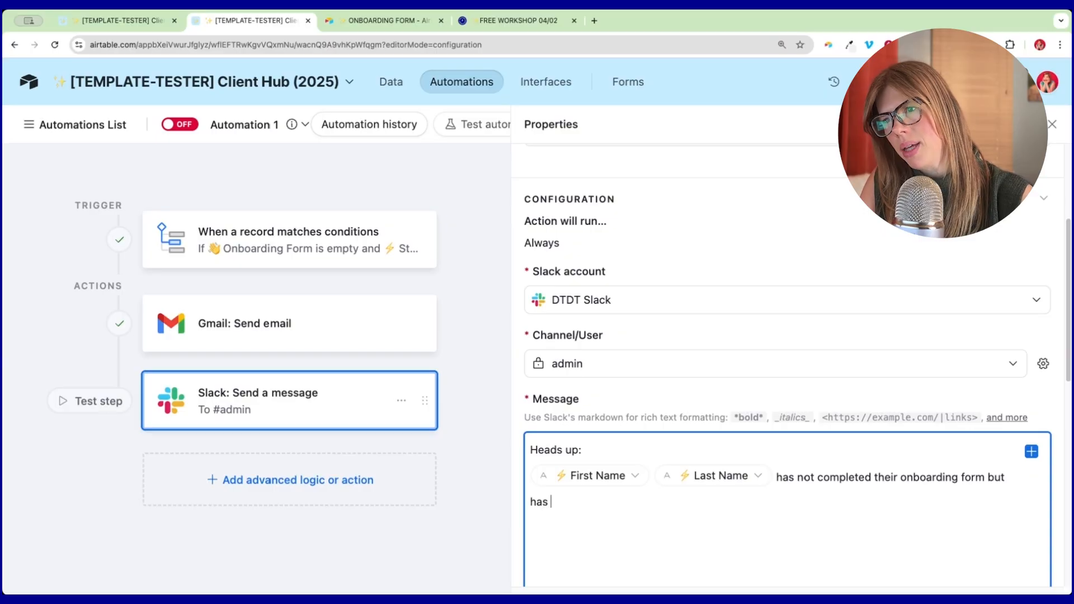
text(been emailed.)
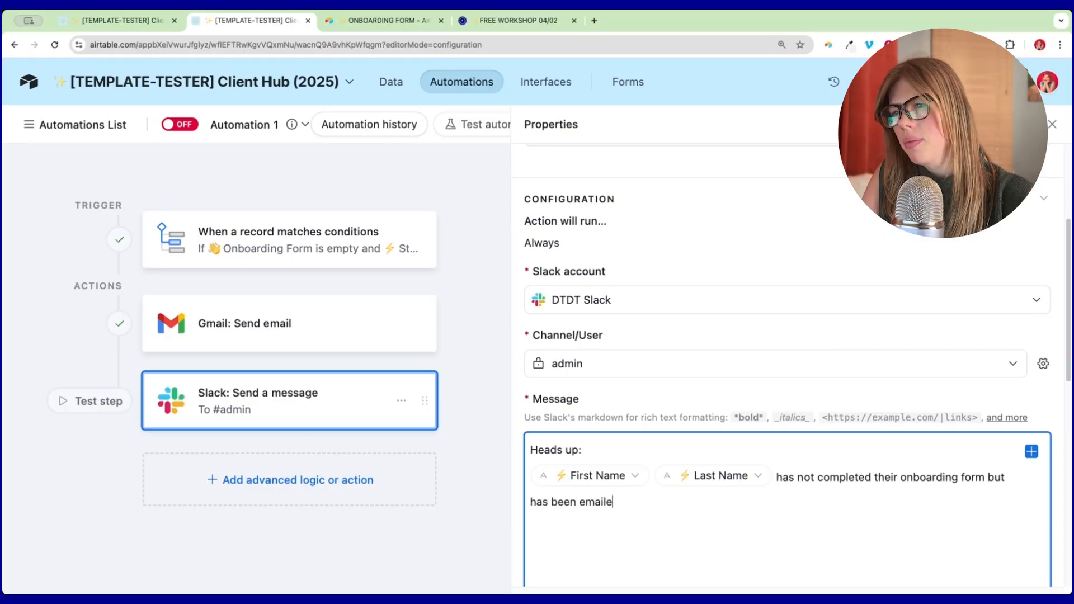
key(Return)
scroll(742, 359, down, 2)
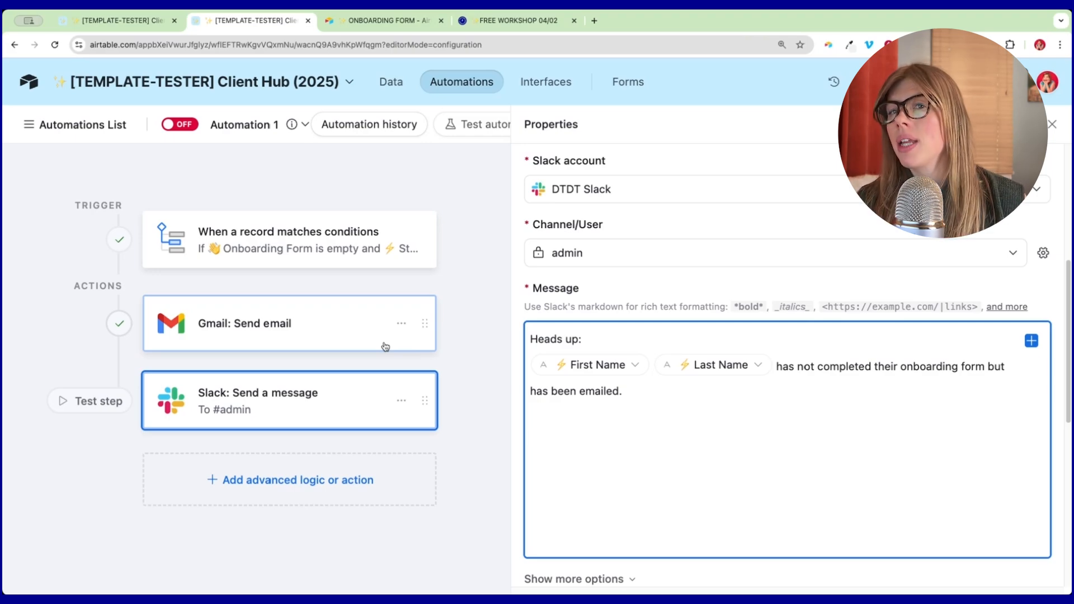
Open the "When a record matches conditions" trigger to review its setup, widening its properties slightly.
click(225, 254)
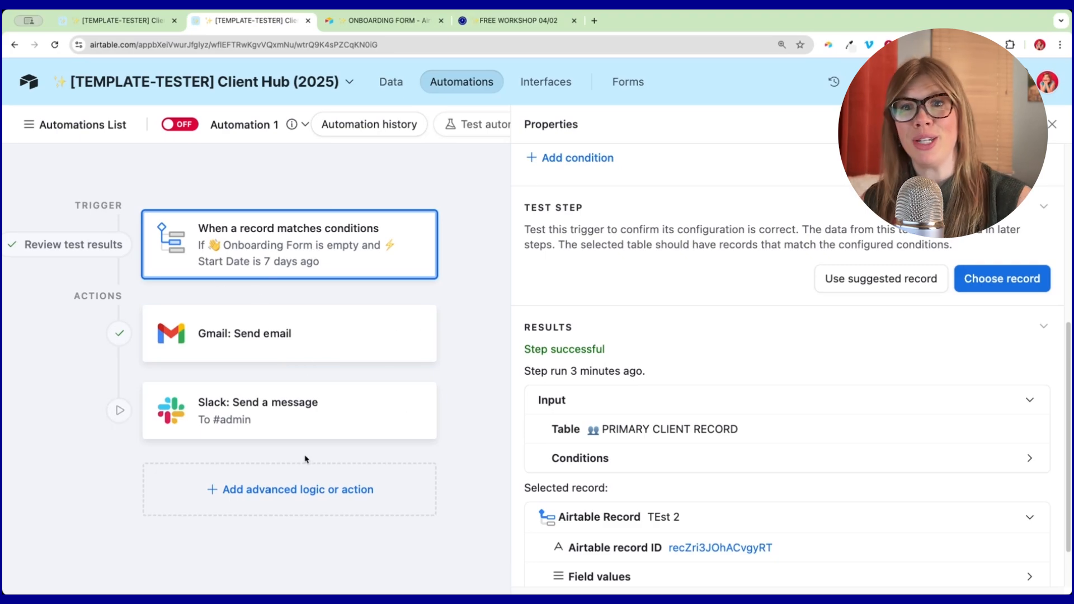
drag(509, 314, 505, 314)
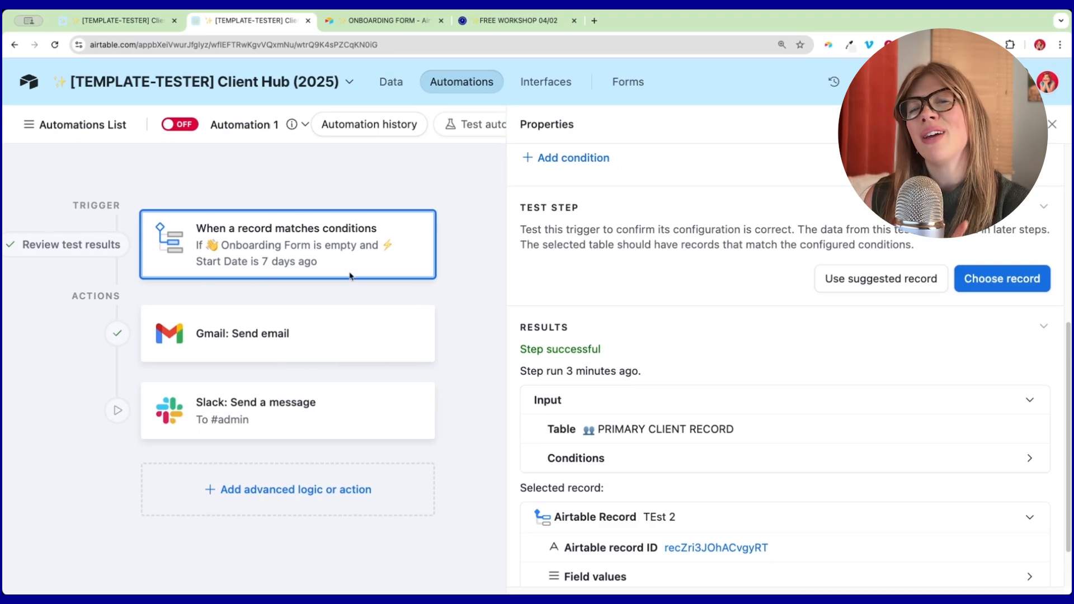